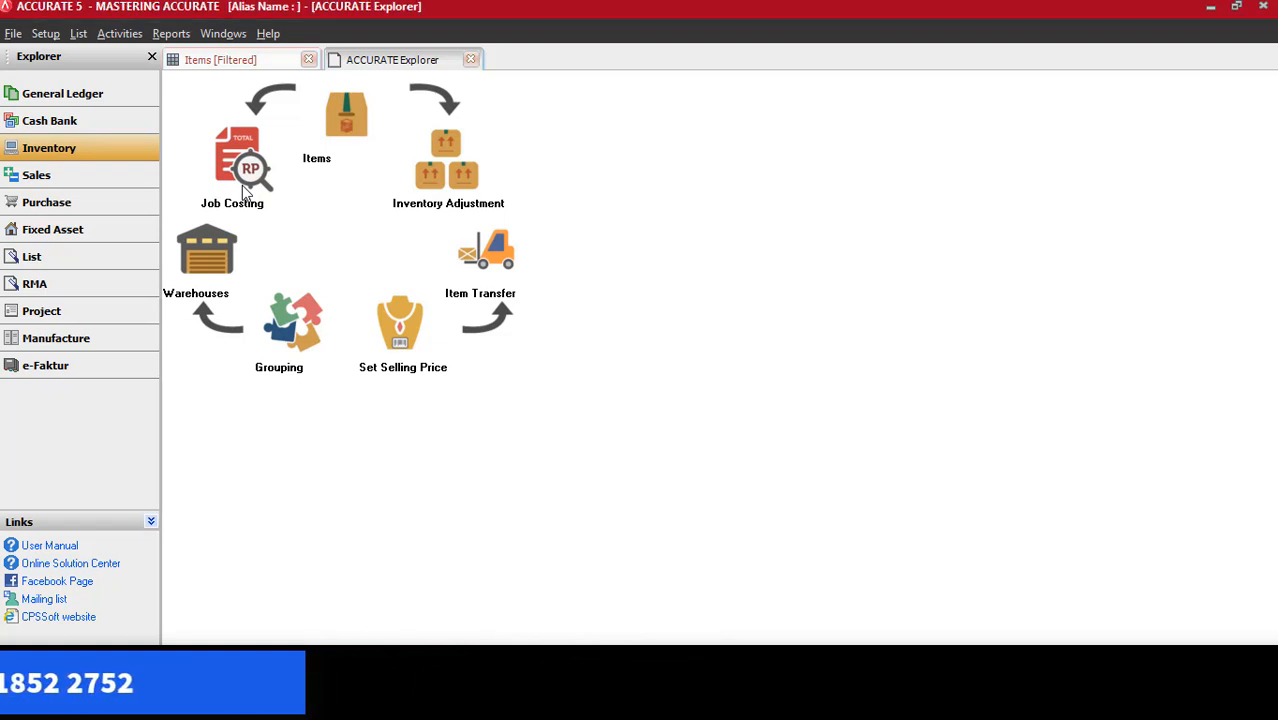
Open a new job costing form and look over its Expense and Items sections
click(242, 185)
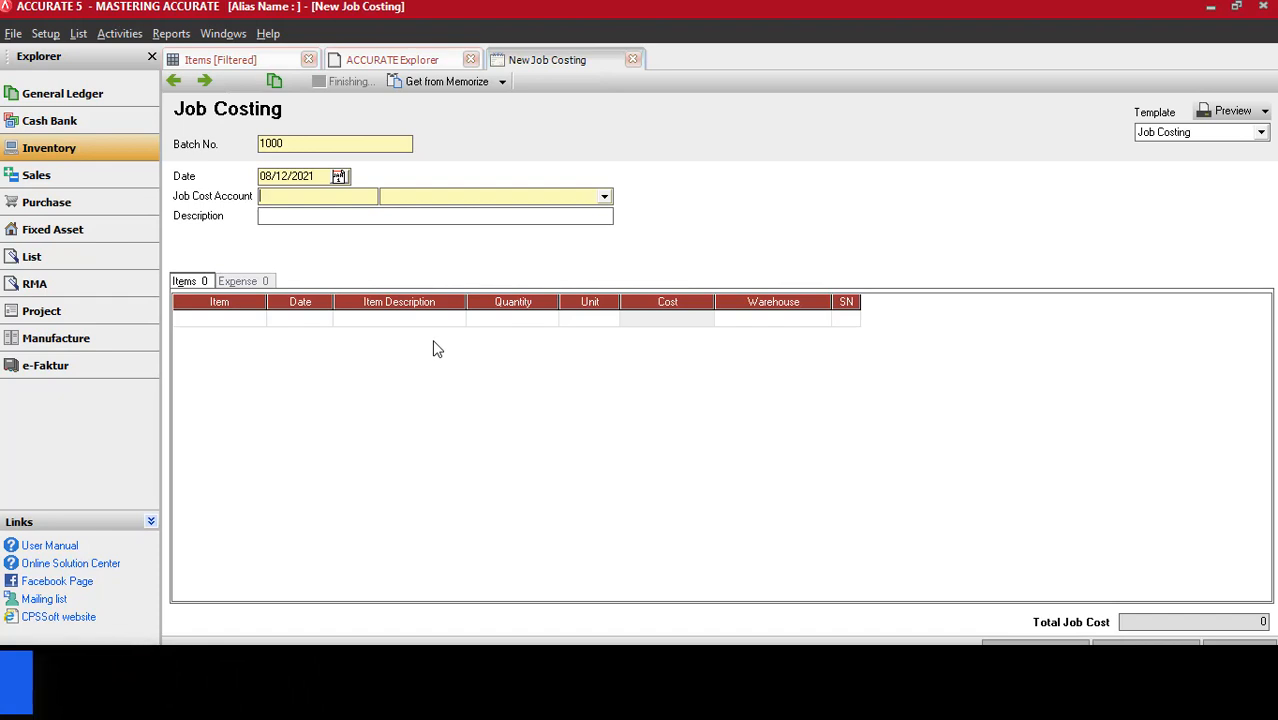
click(246, 283)
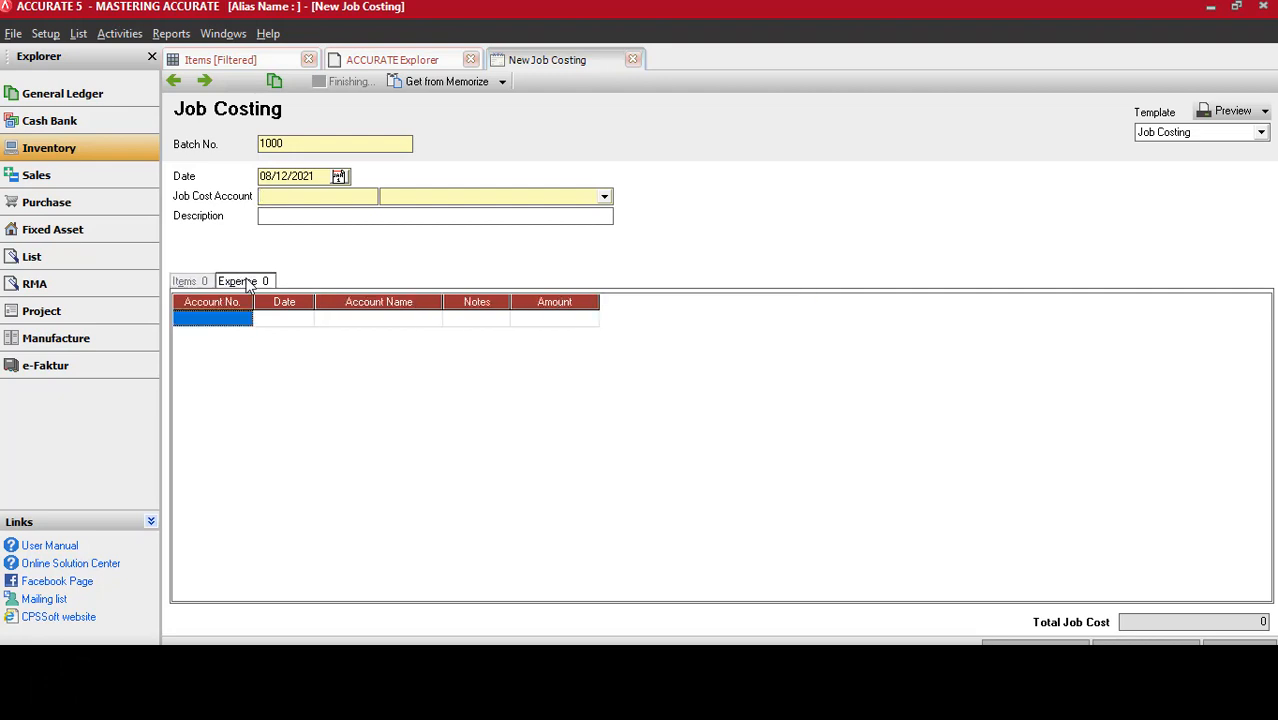
click(195, 283)
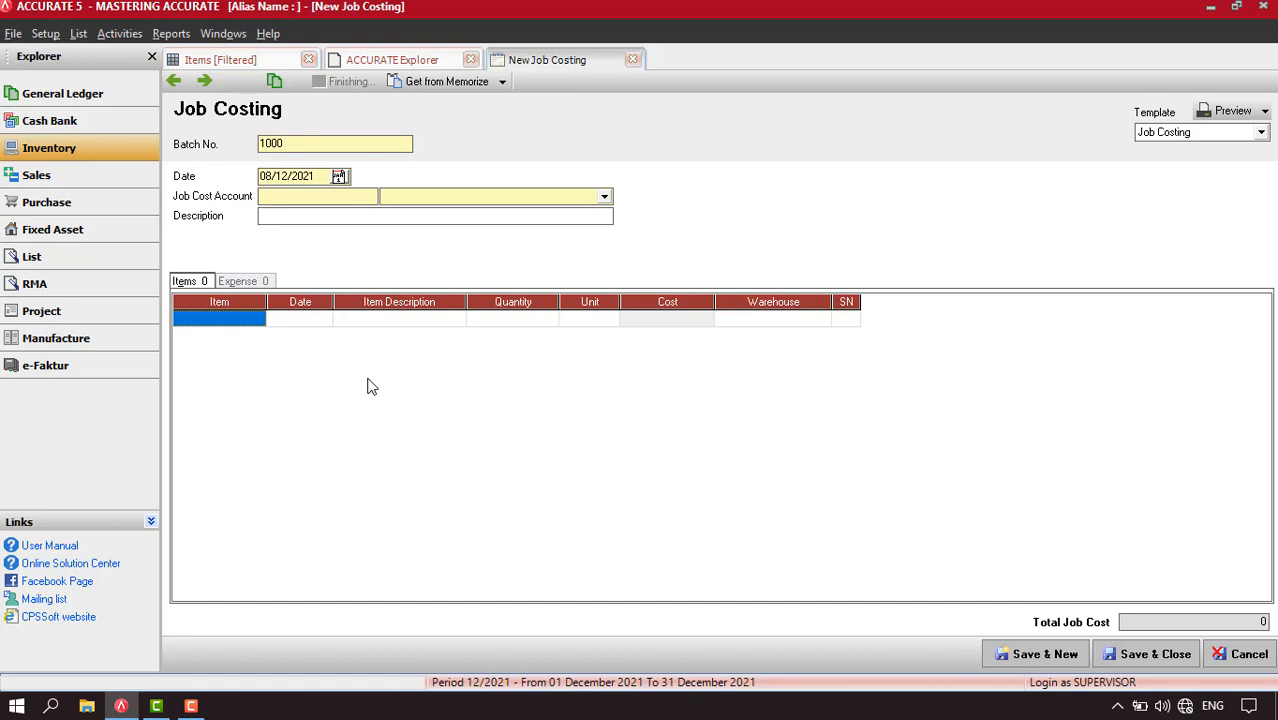
Review the finished bicycle and its component items Rangka, Roda and Stang in the items list
click(242, 62)
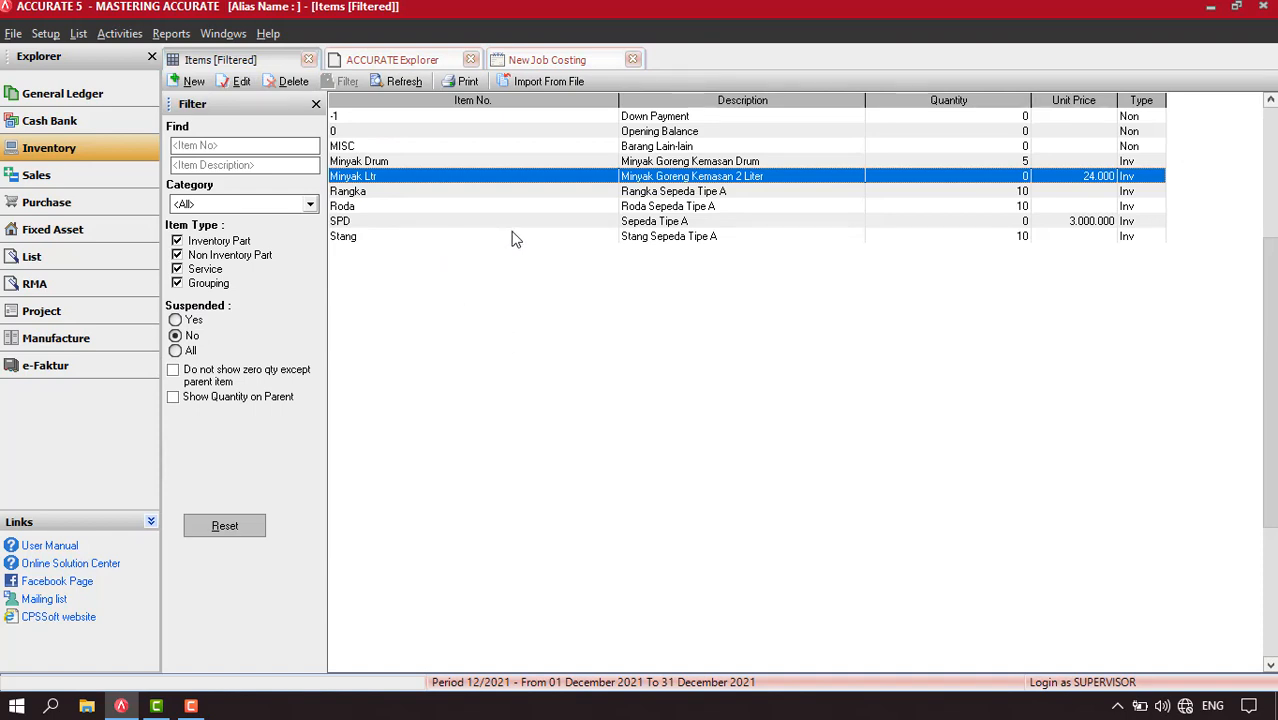
click(681, 226)
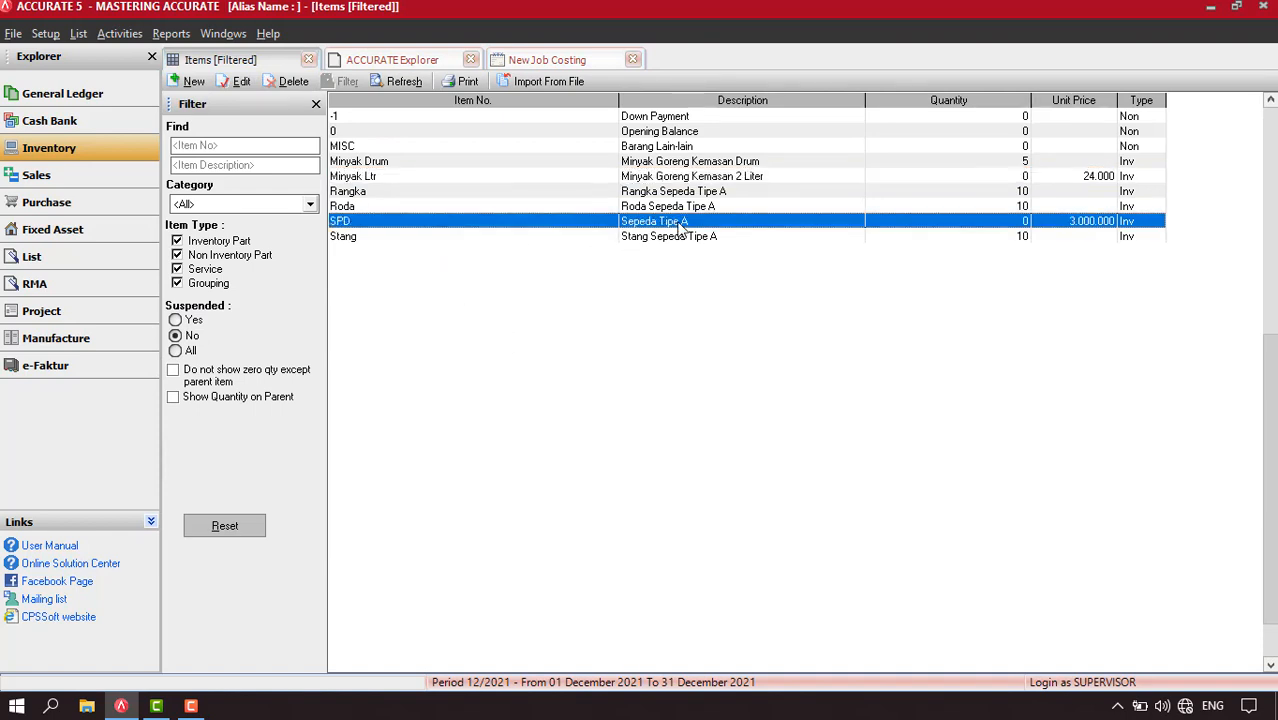
click(662, 194)
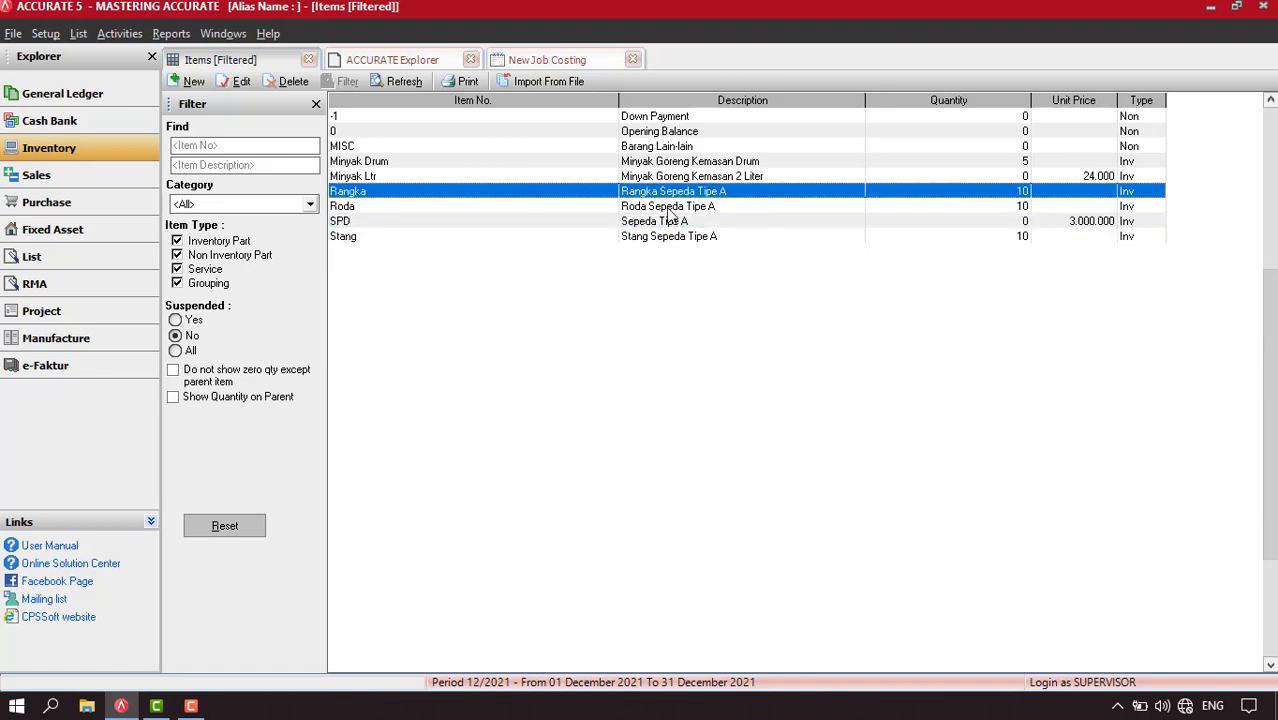
click(667, 211)
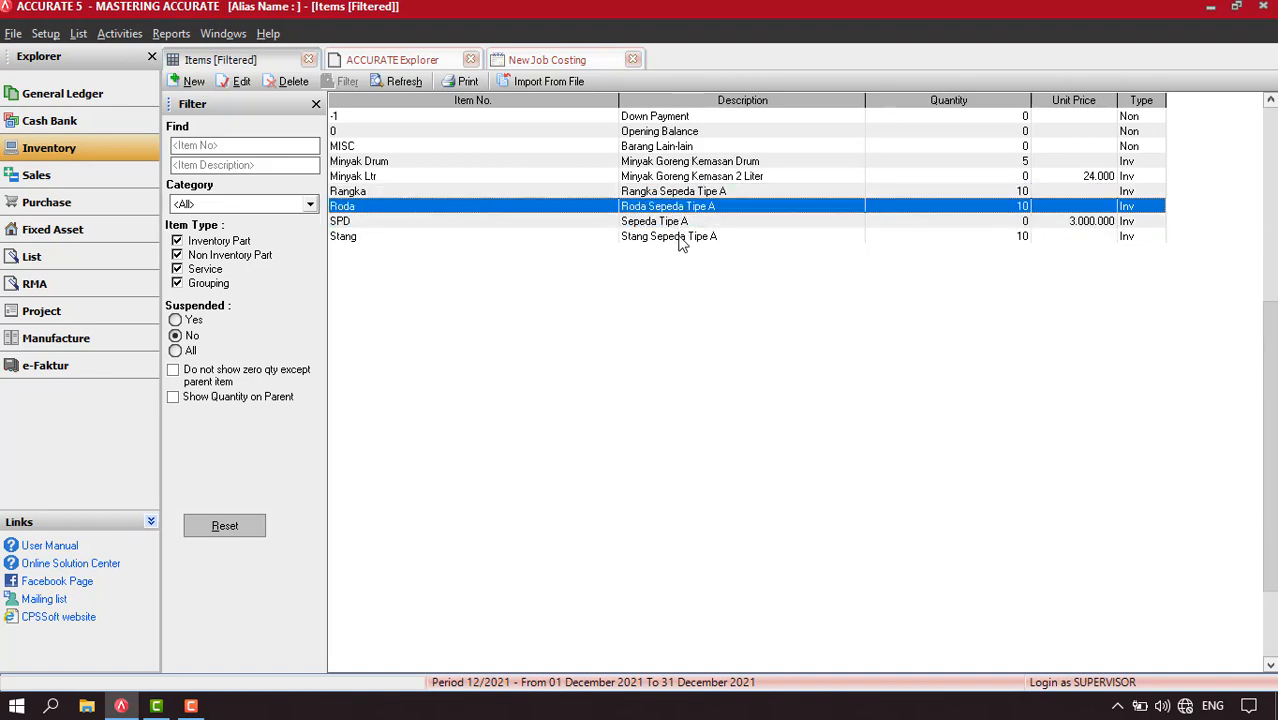
click(680, 240)
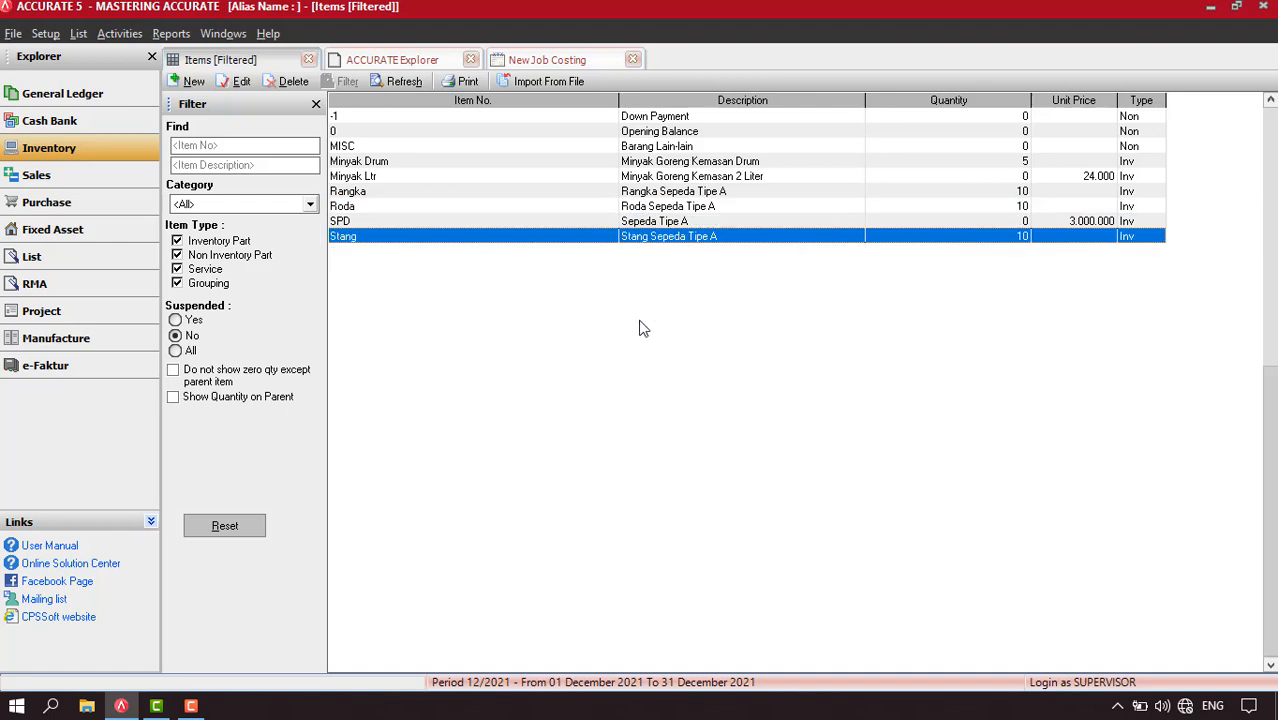
click(657, 227)
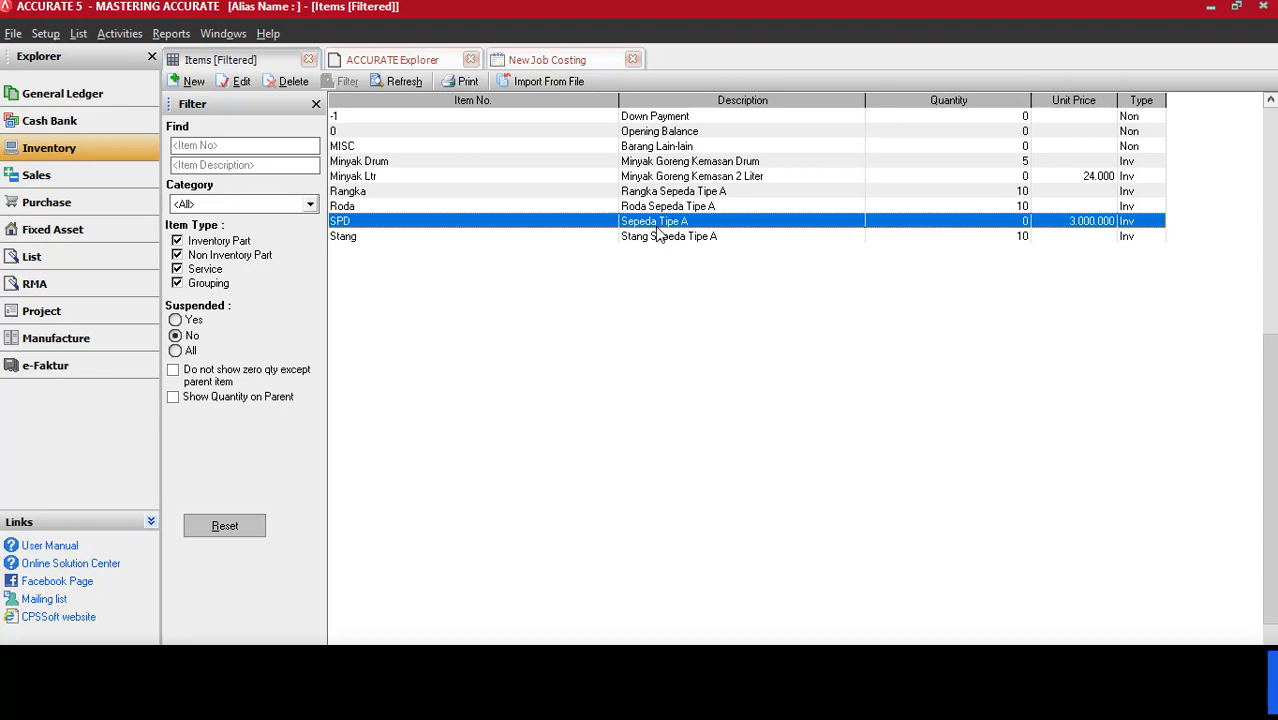
Open the chart of accounts and filter it to accounts of type Inventory
click(78, 34)
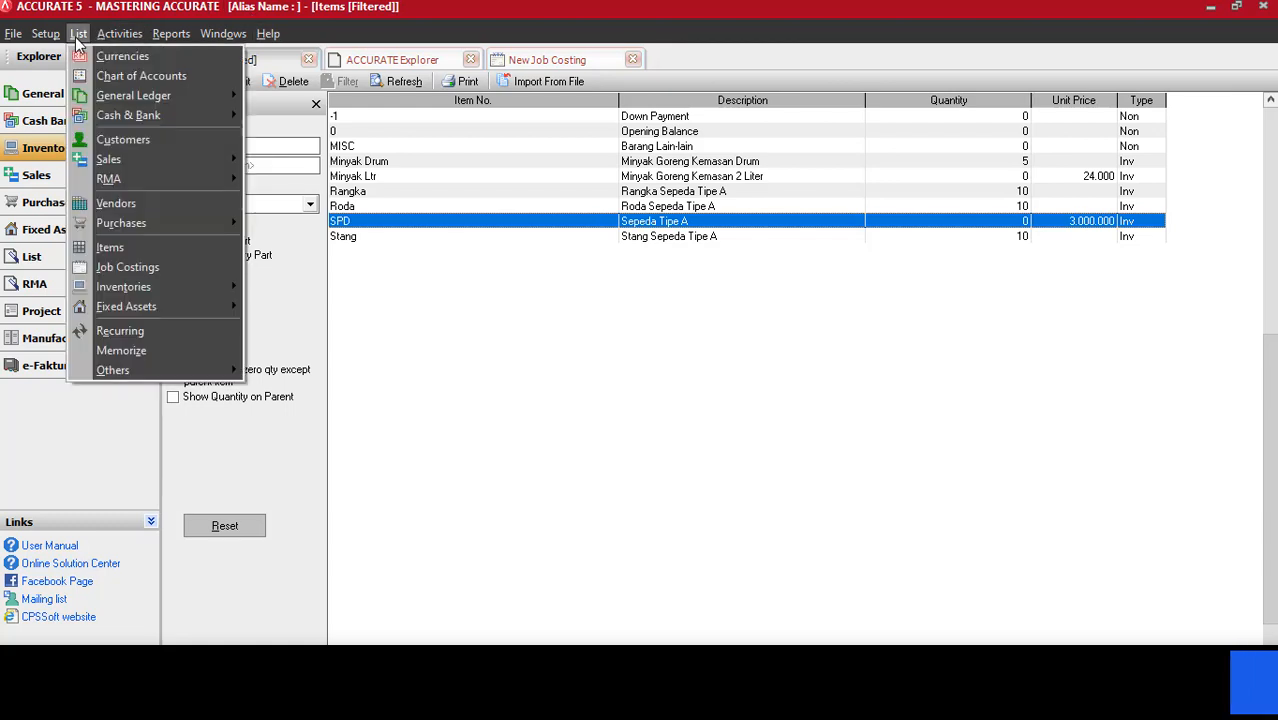
click(127, 75)
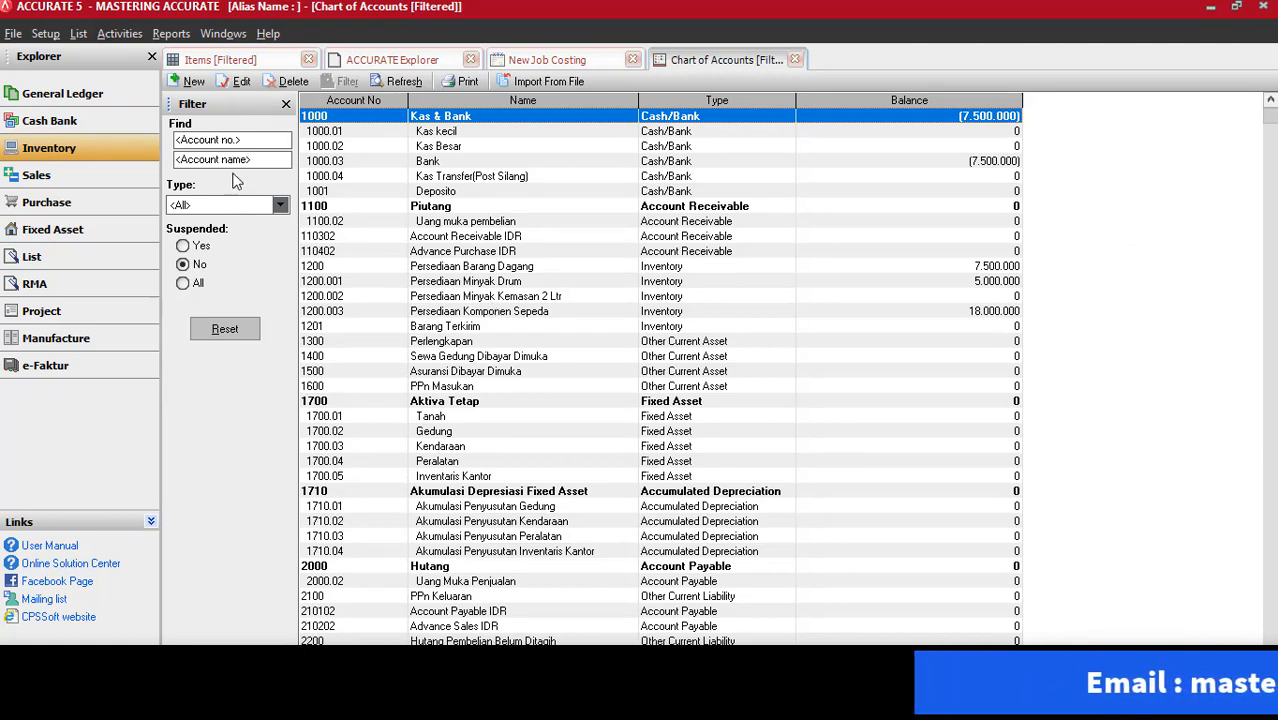
click(280, 205)
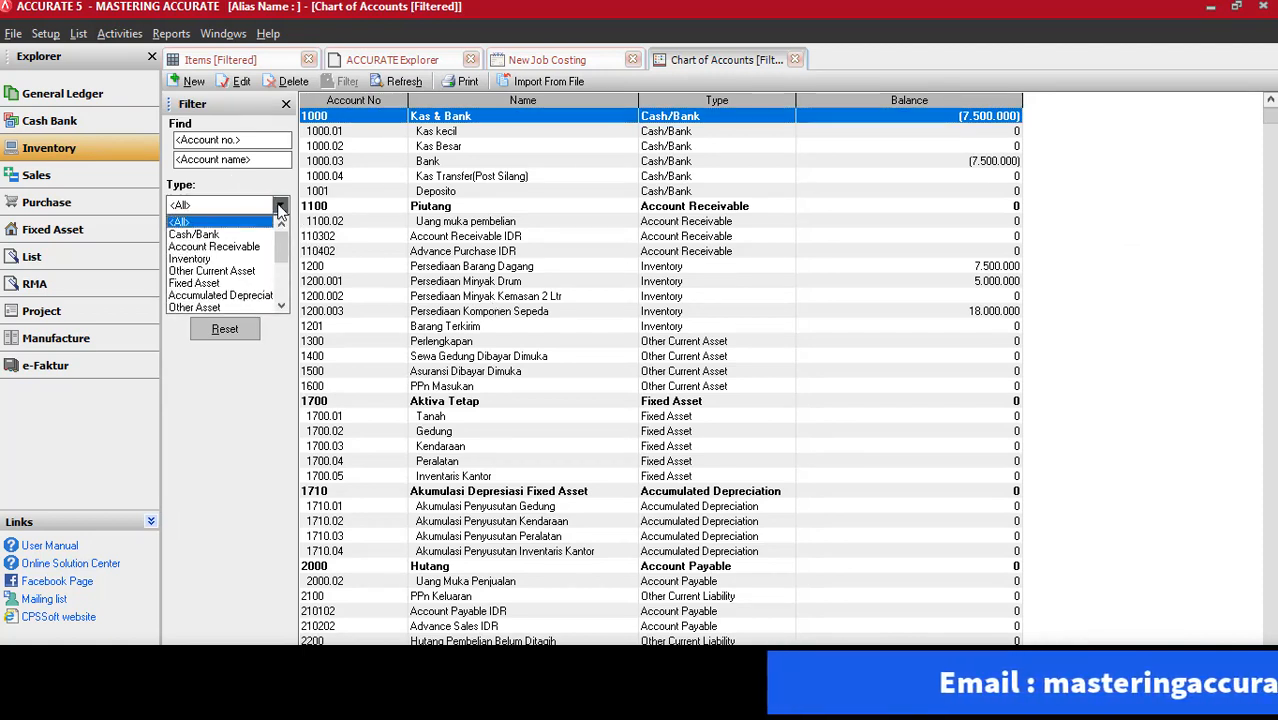
click(220, 260)
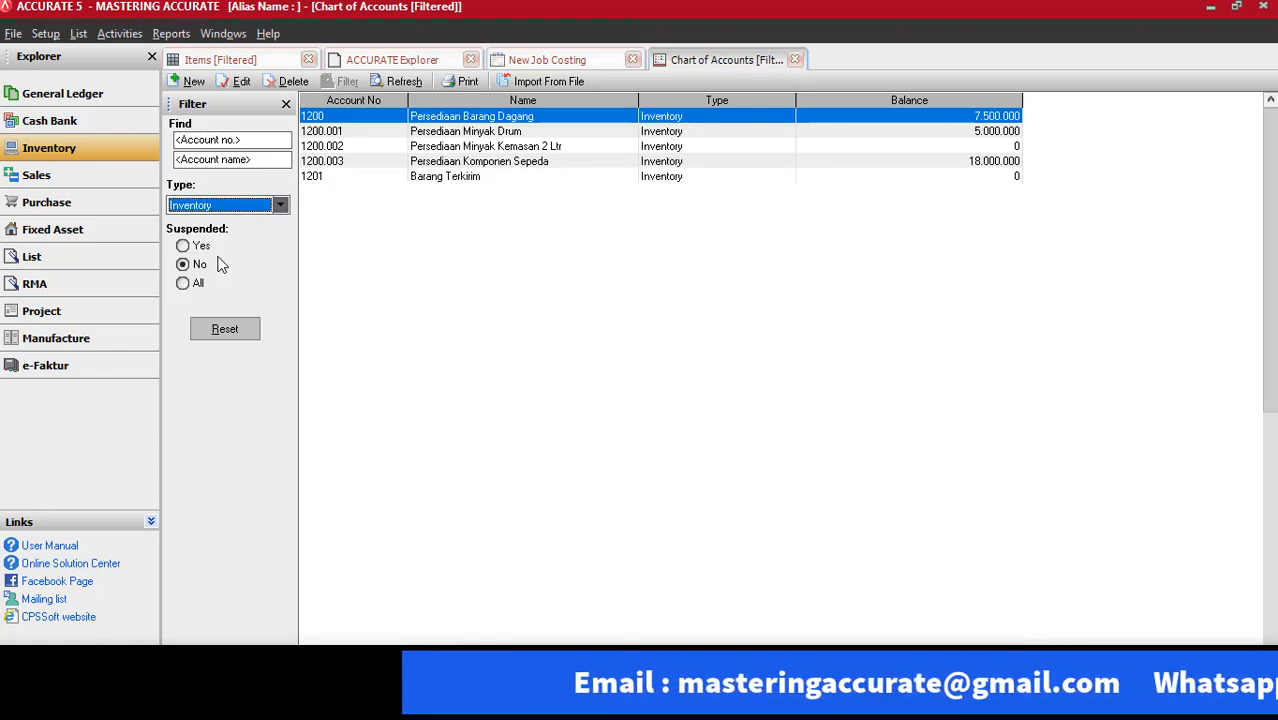
click(487, 260)
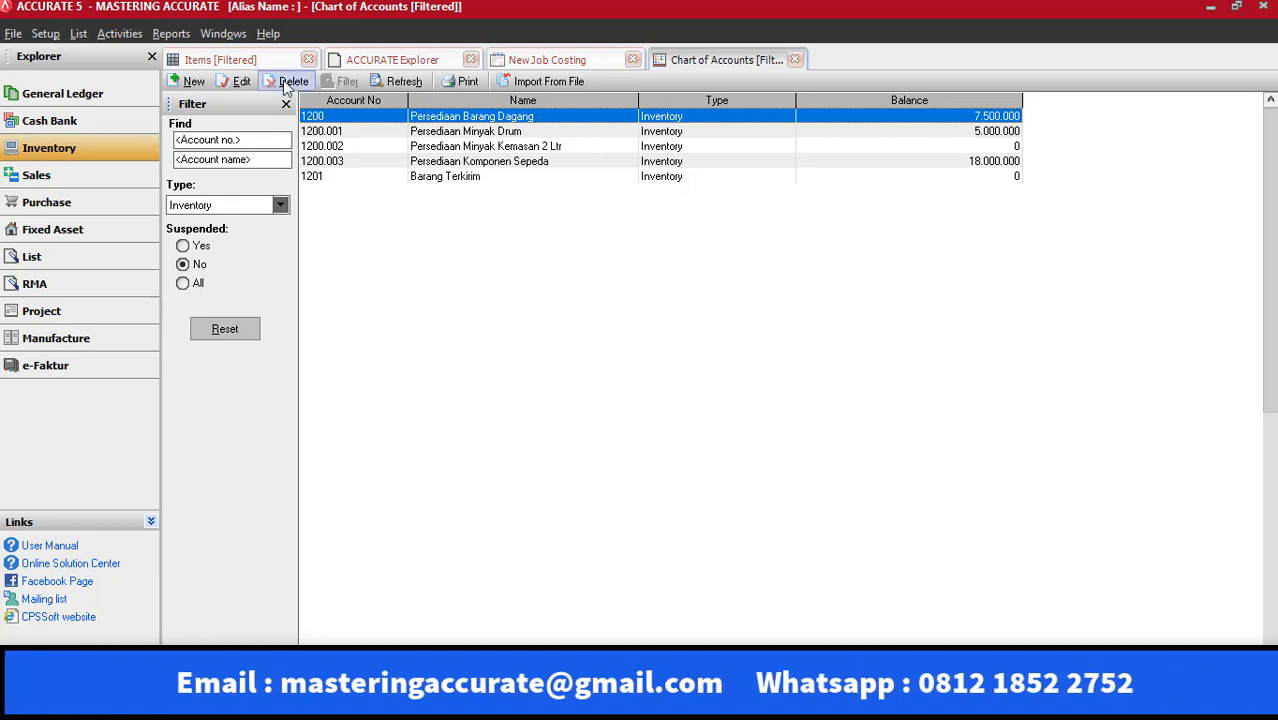
Create an Inventory account named "Persediaan Dalam Proses" and close the chart of accounts
click(191, 81)
click(374, 126)
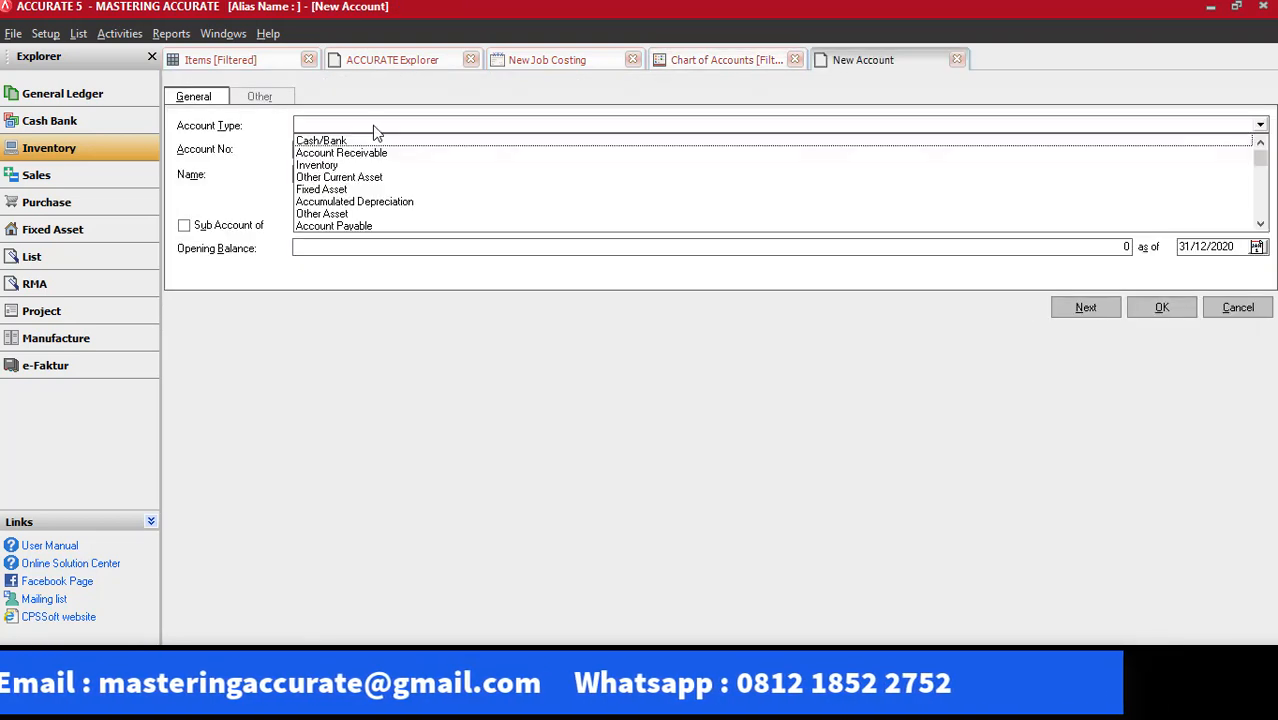
click(340, 165)
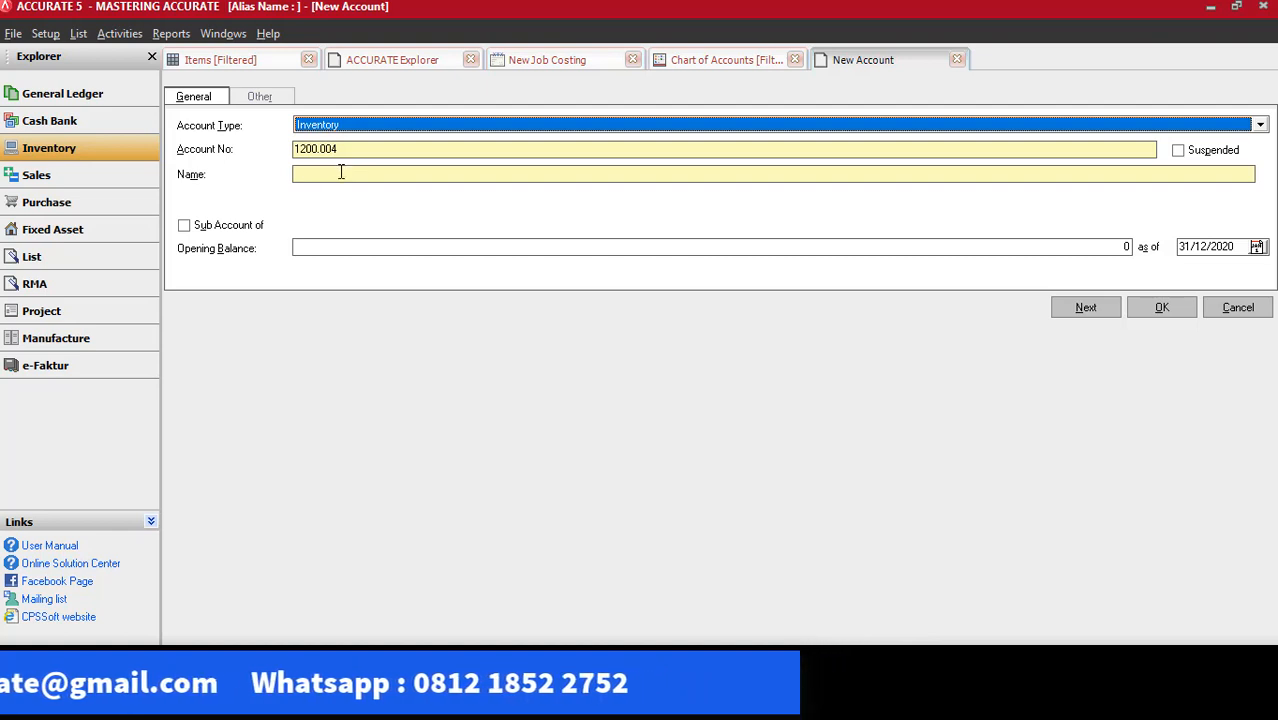
click(340, 173)
text(P)
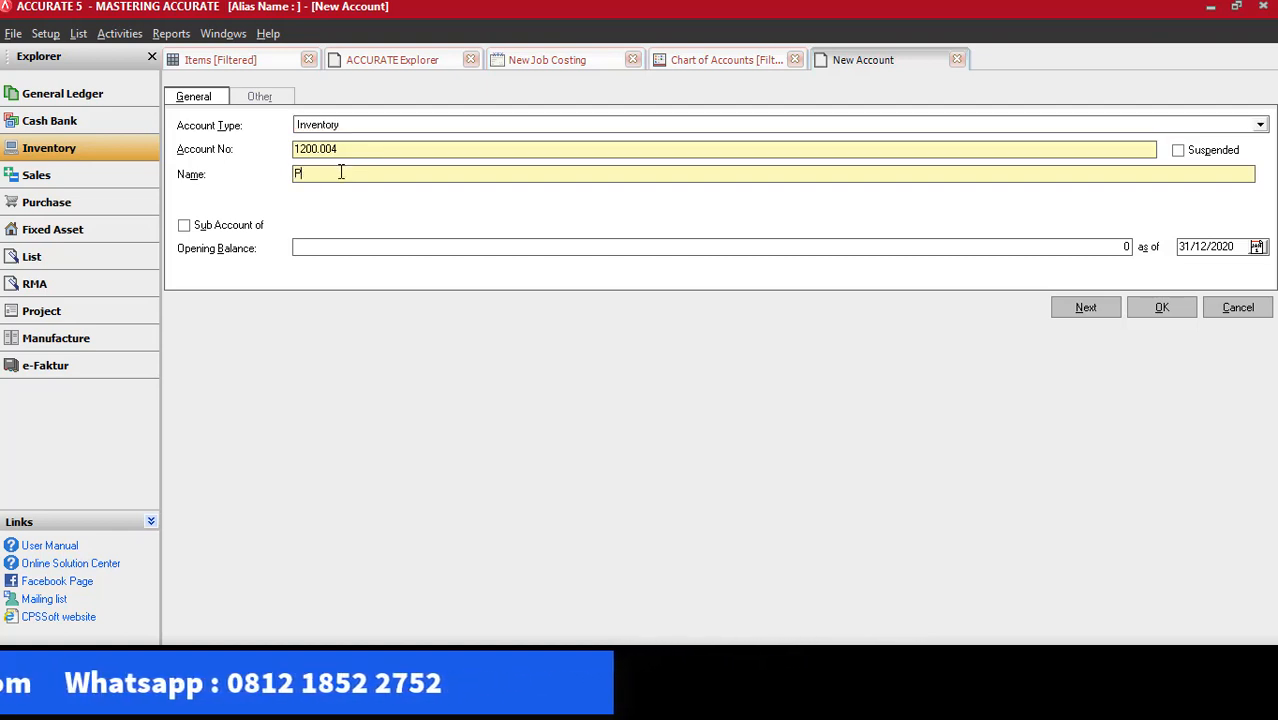
text(ersediaan Dalam Proses)
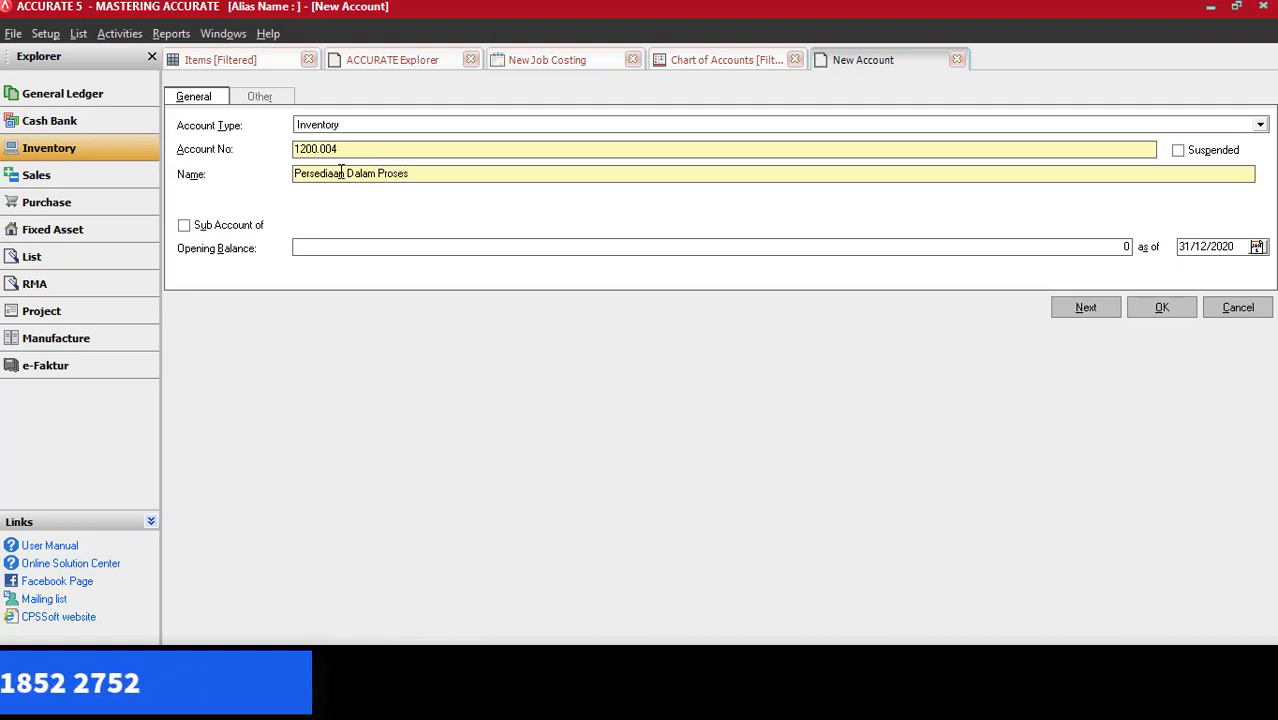
click(1177, 306)
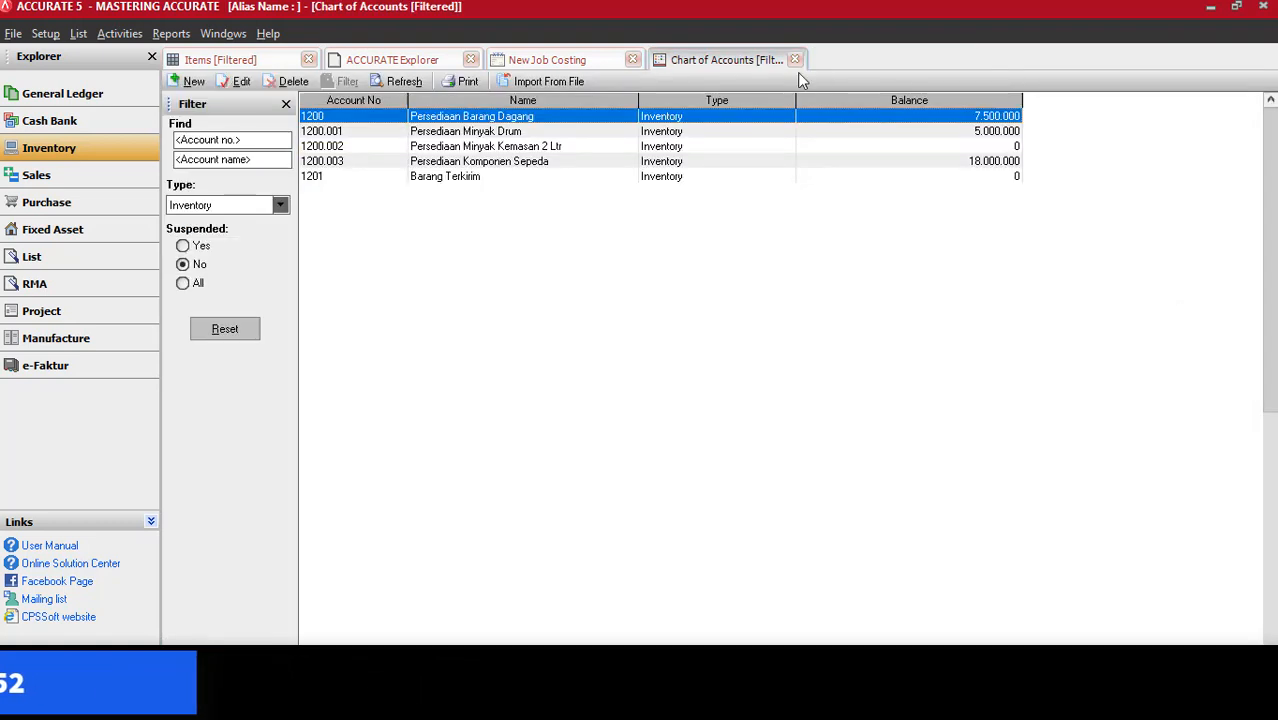
click(795, 60)
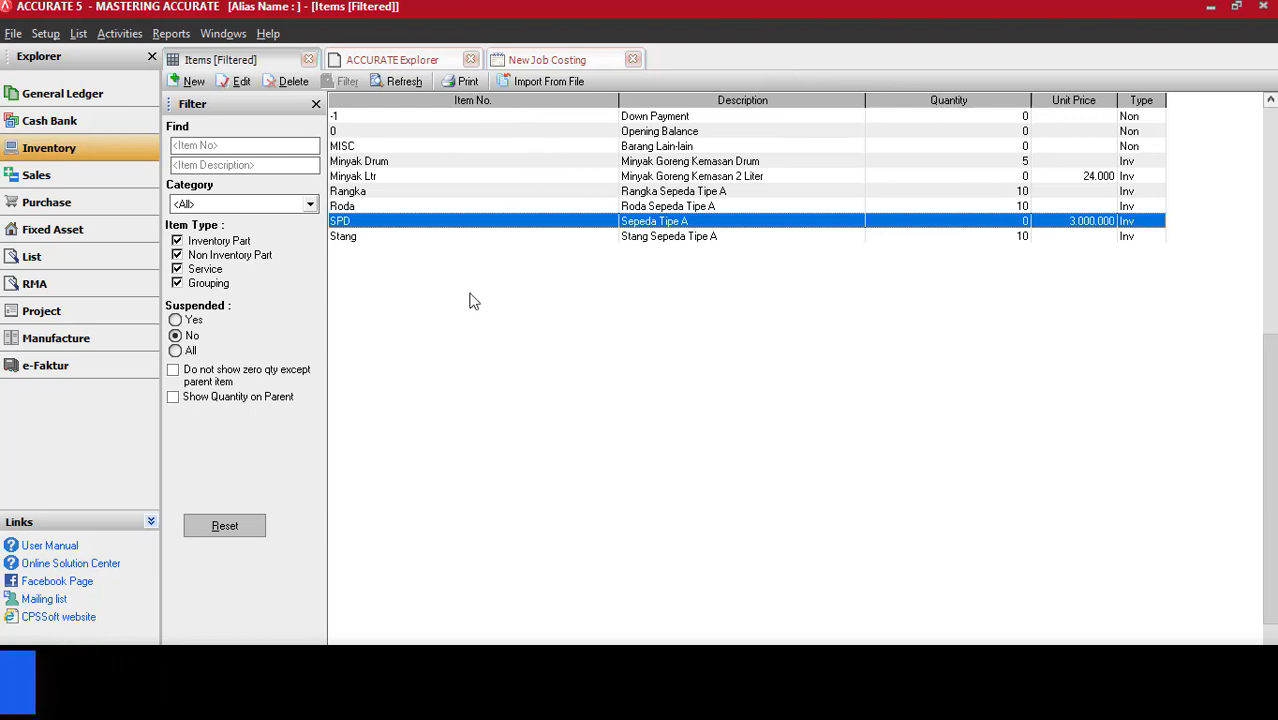
Start another job costing entry with job cost account Persediaan Dalam Proses and description "3 unit sepeda"
click(83, 145)
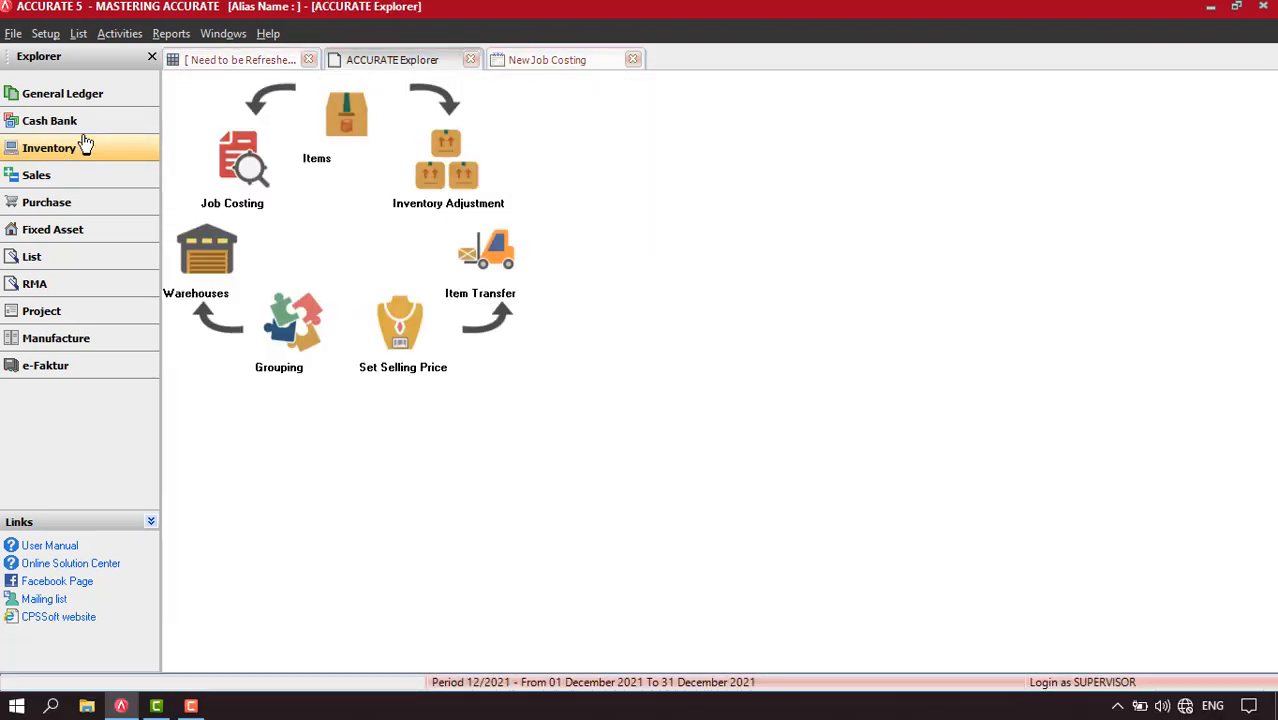
click(243, 175)
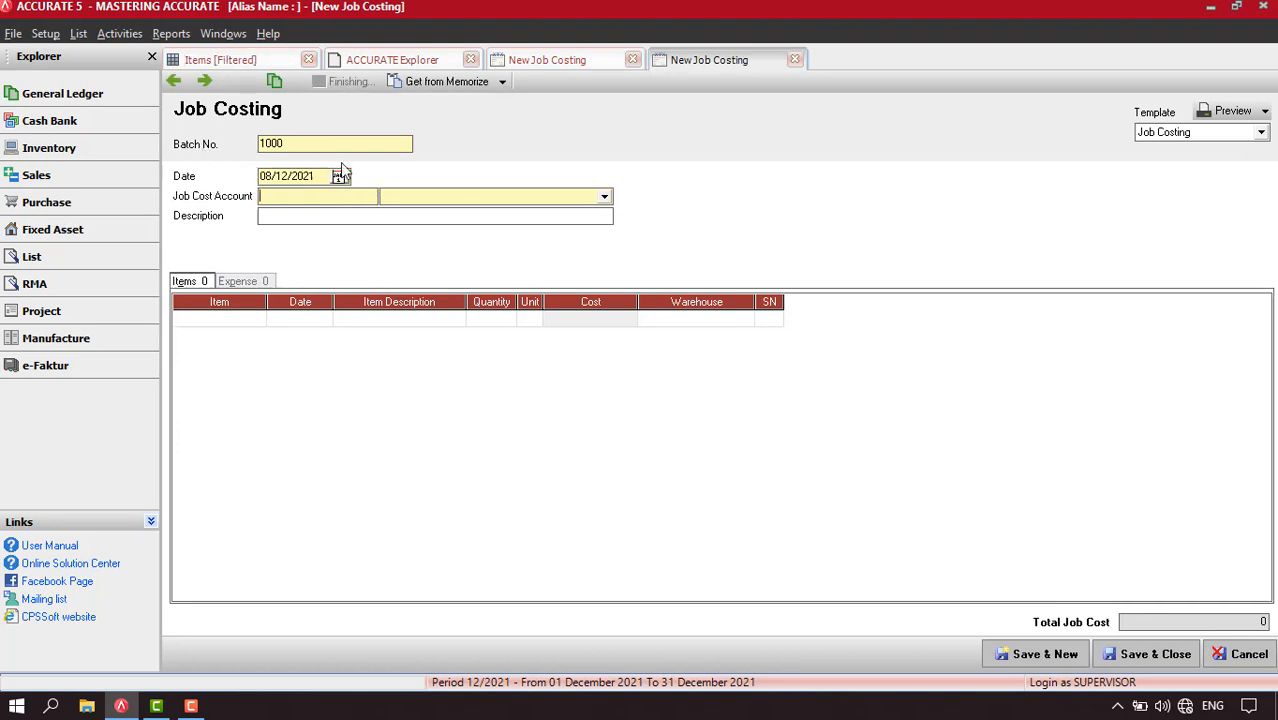
click(504, 200)
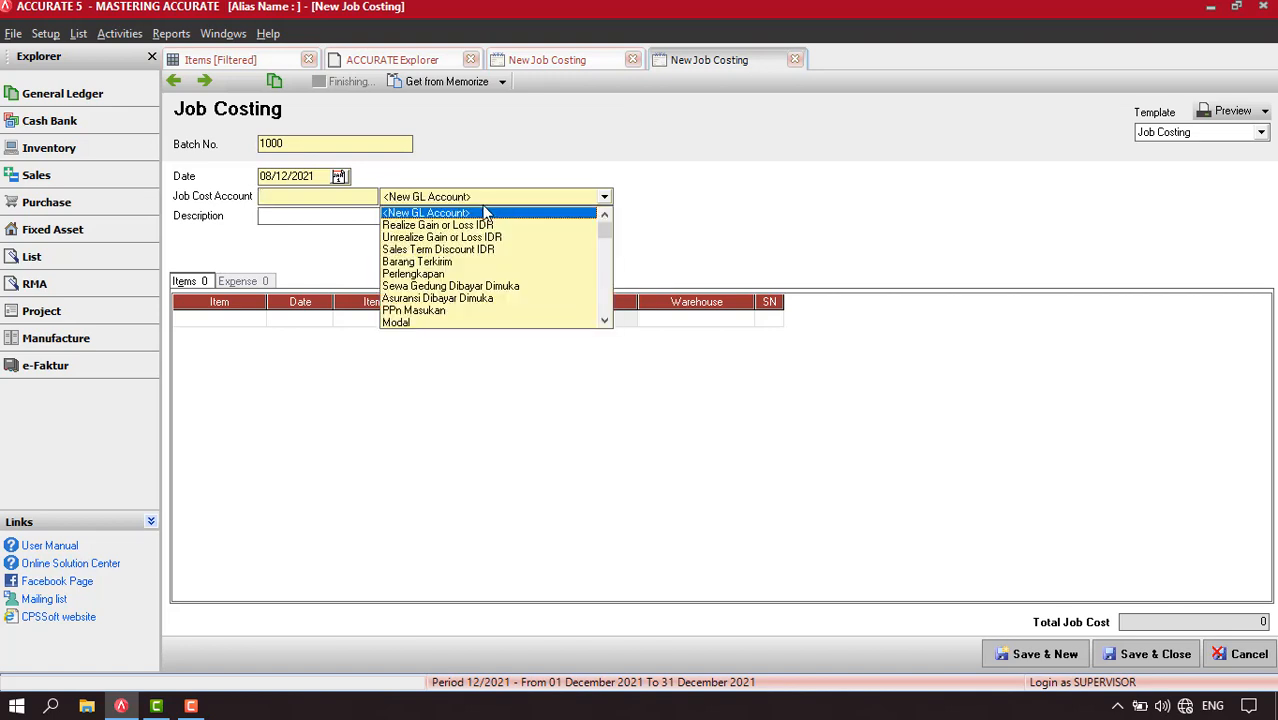
text(Perse)
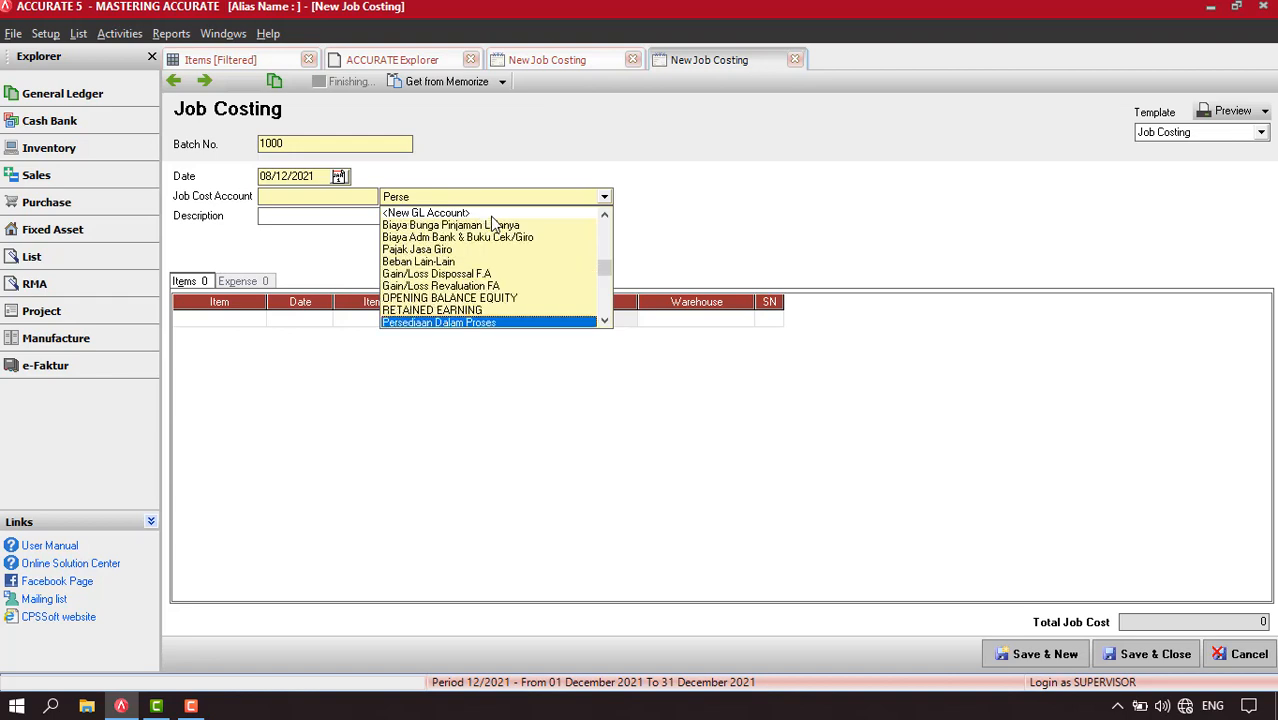
text(diaan)
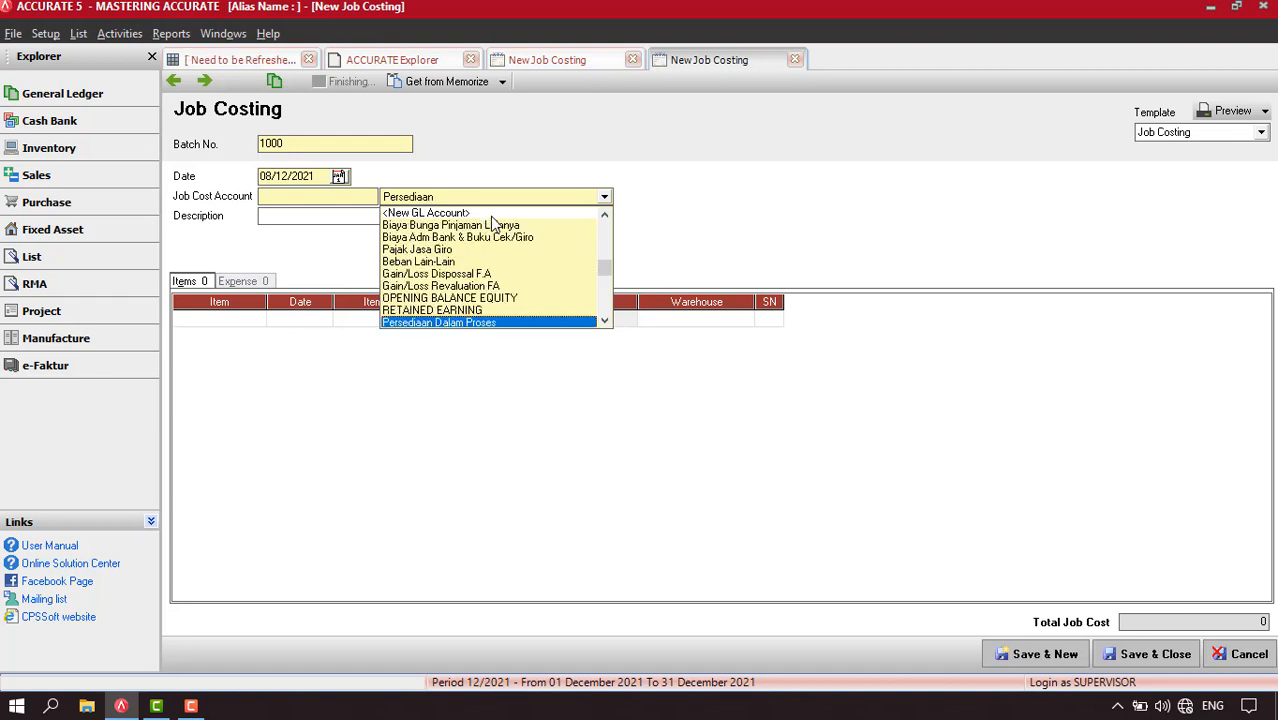
click(494, 322)
click(286, 215)
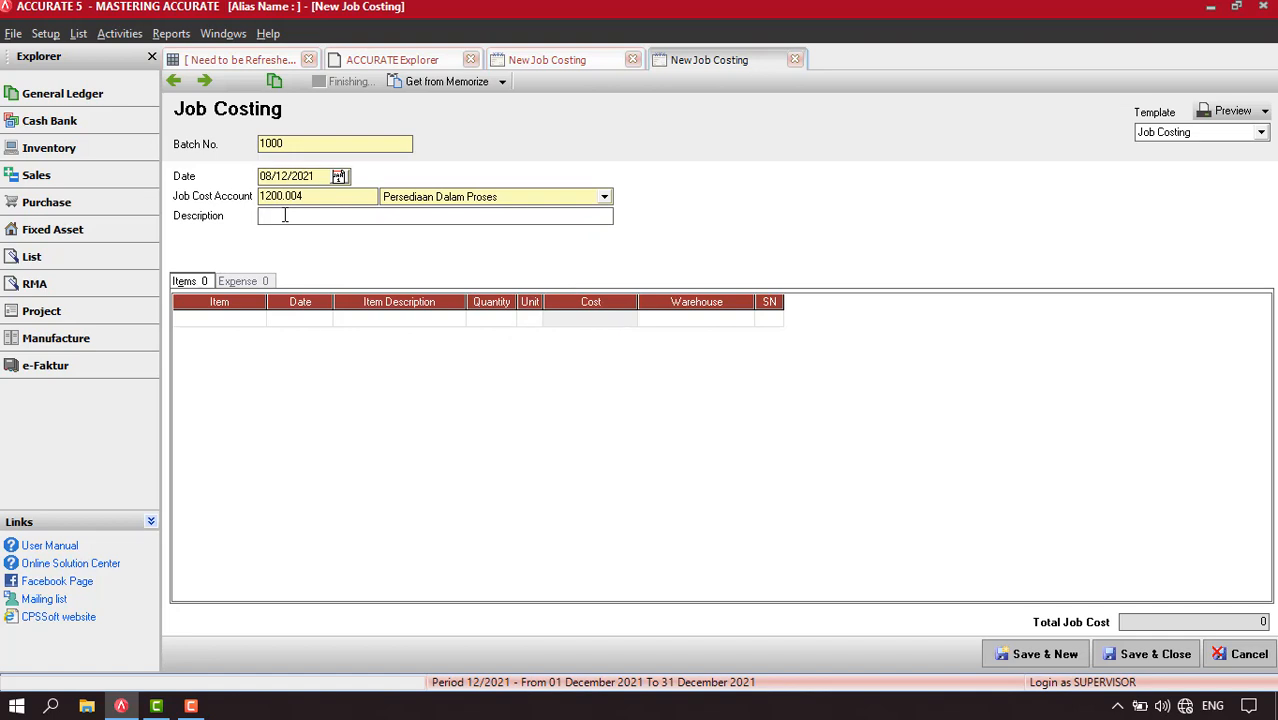
text(3 unit sepeda)
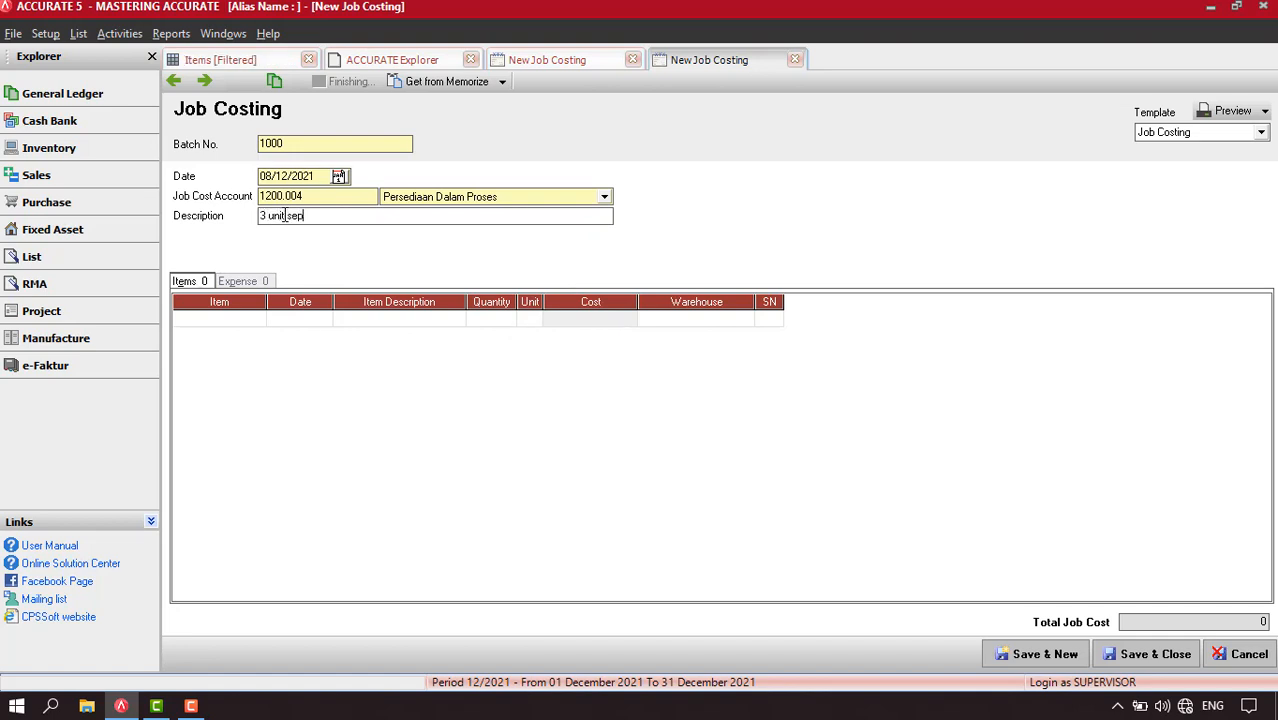
Add the item Rangka to the job costing's item lines with quantity 3
click(237, 320)
click(262, 325)
click(257, 318)
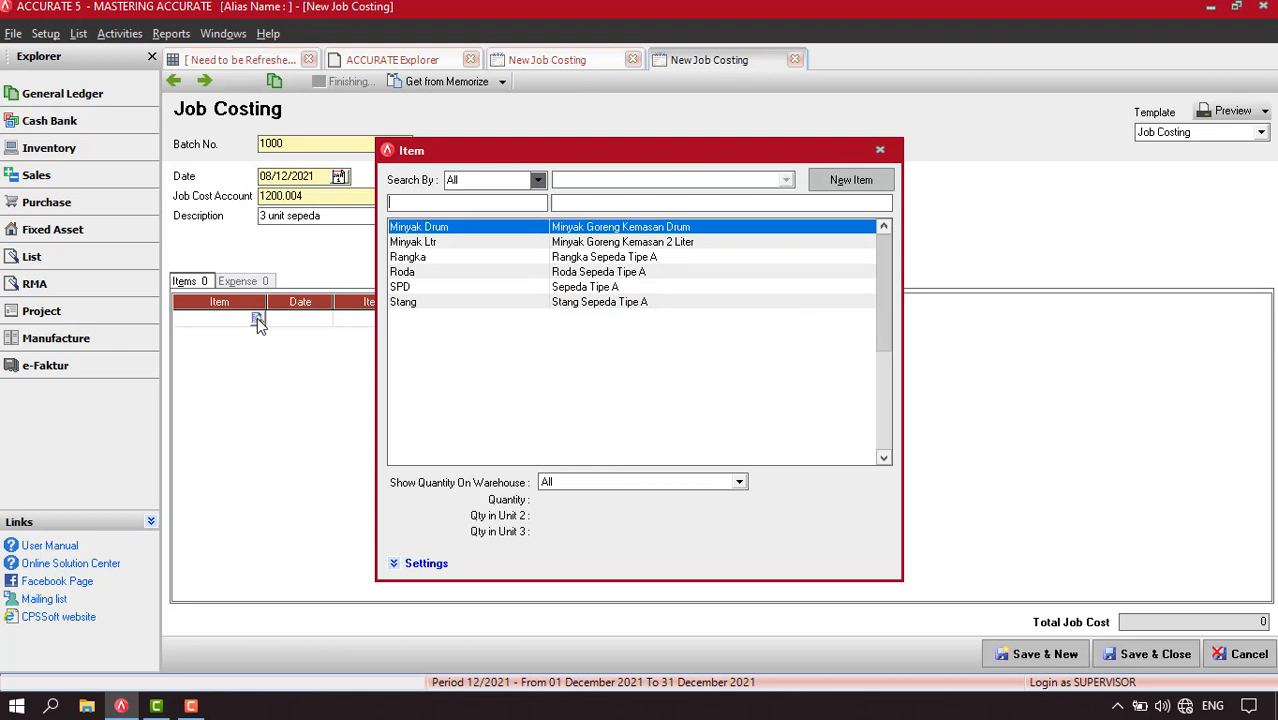
double_click(443, 258)
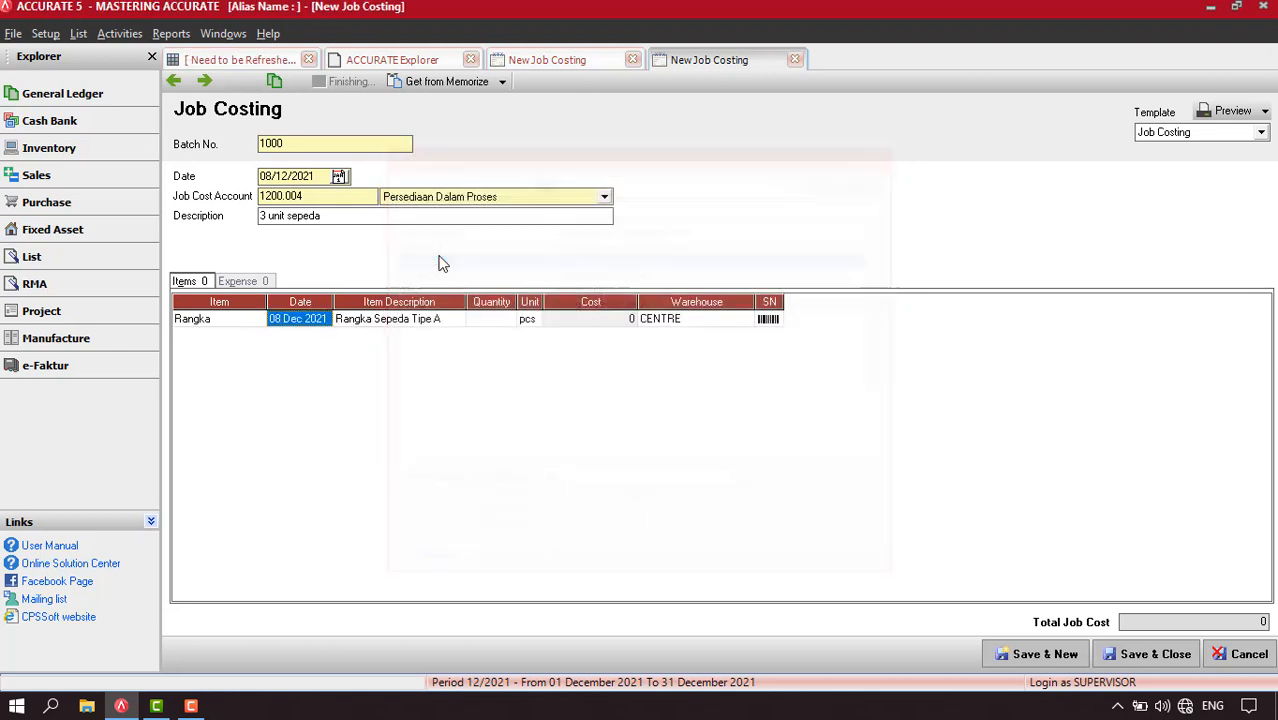
click(491, 322)
text(3)
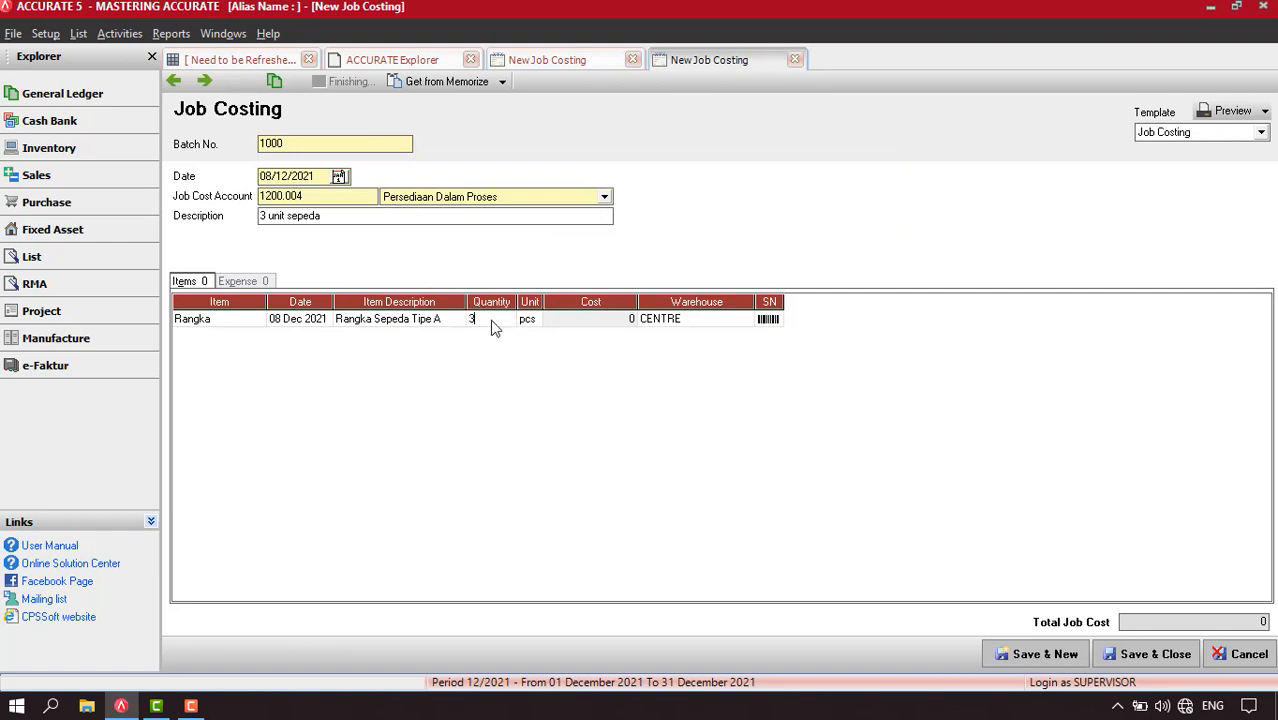
key(Return)
Add the item Roda on the second item line with quantity 6
click(256, 338)
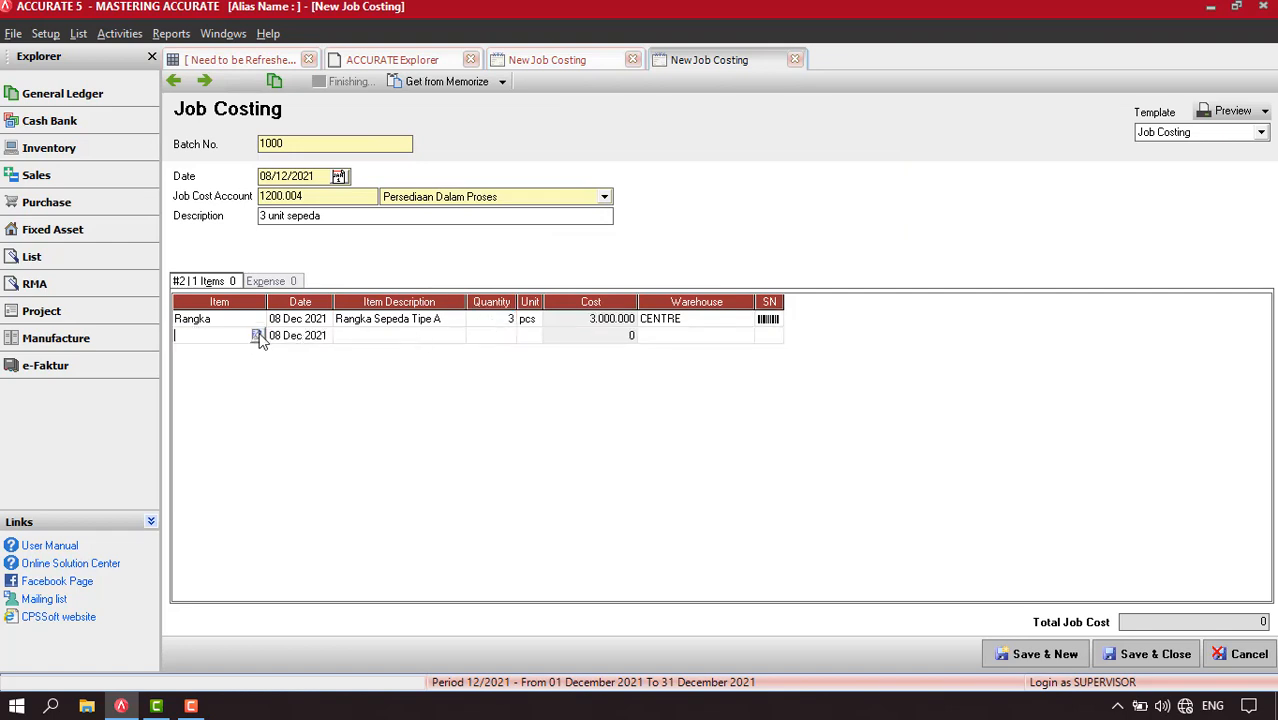
click(257, 336)
double_click(591, 275)
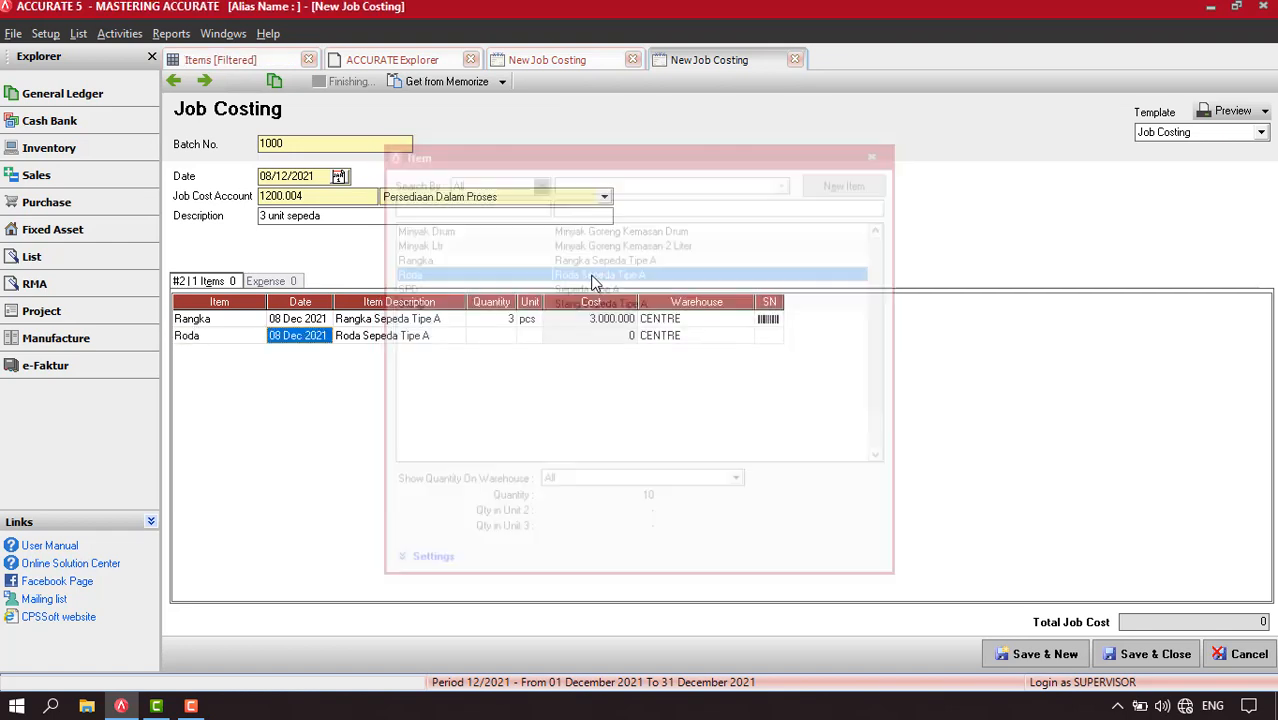
key(Return)
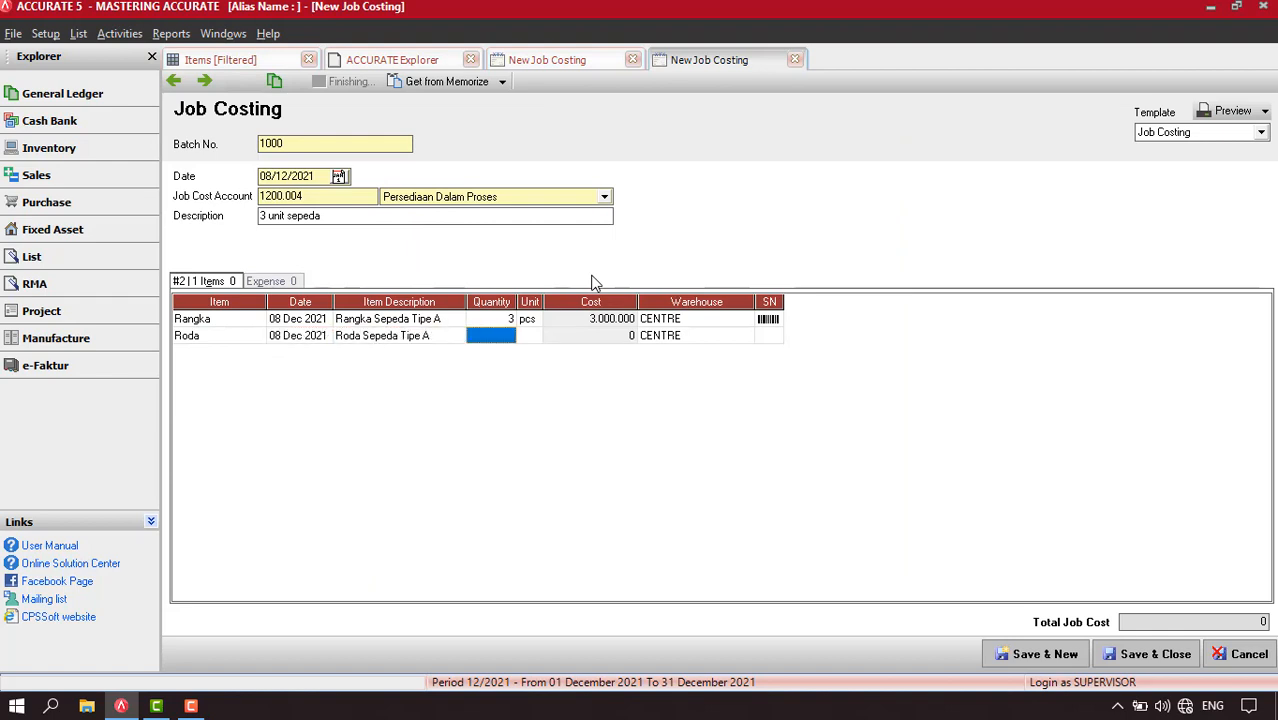
text(6)
key(Return)
Add the item Stang on the third line of the job costing with quantity 3
click(251, 357)
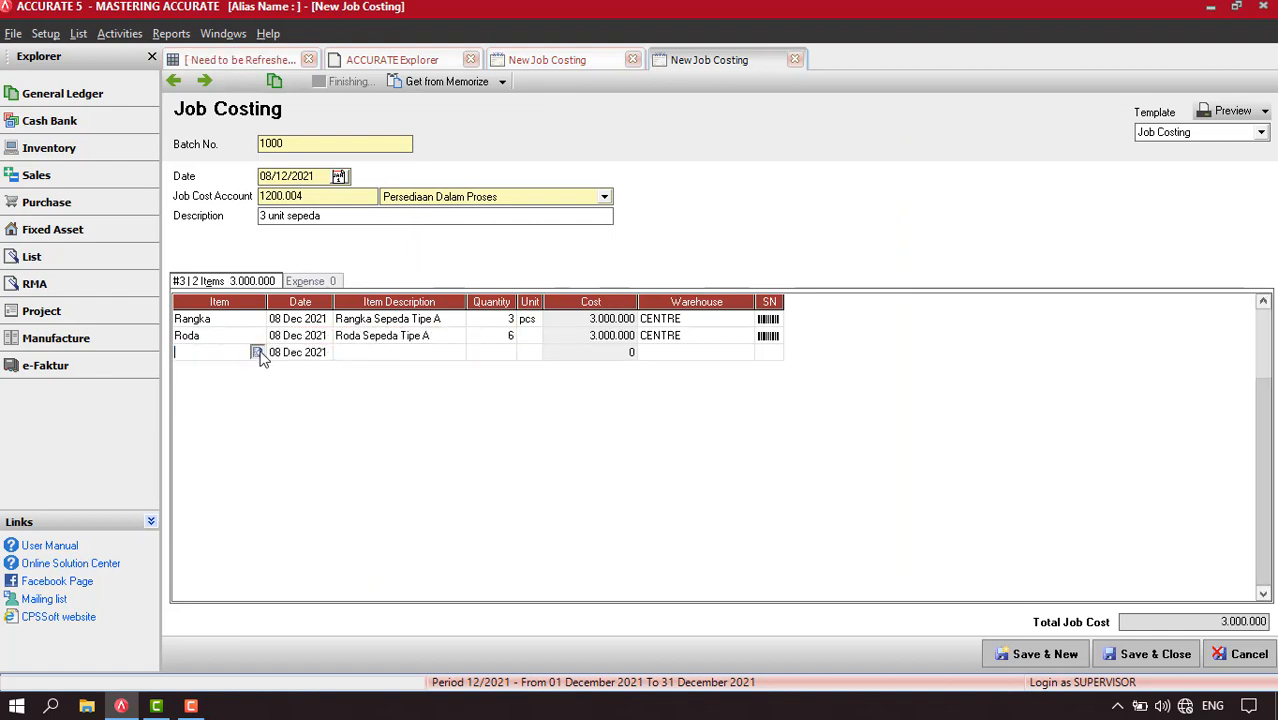
click(257, 353)
double_click(588, 304)
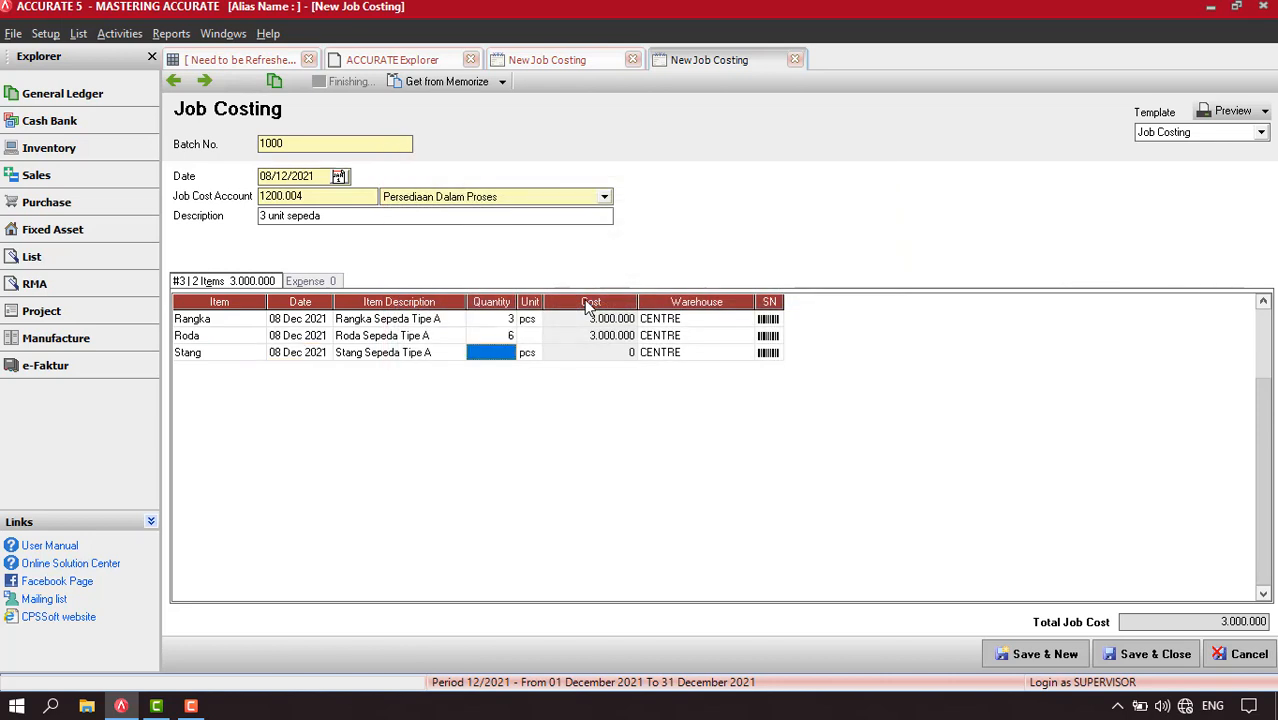
text(3)
key(Return)
key(Return)
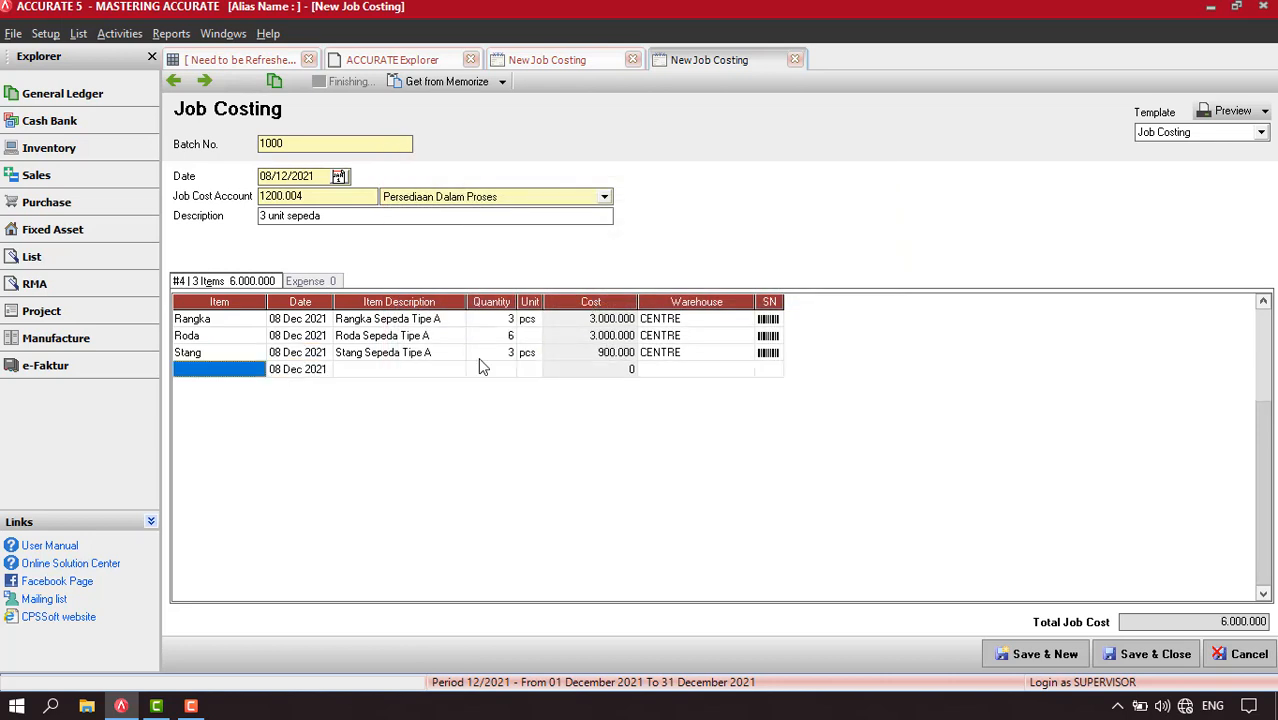
Review the cost of each component line in the job costing and compare it with the Rangka item's opening balance cost
click(478, 357)
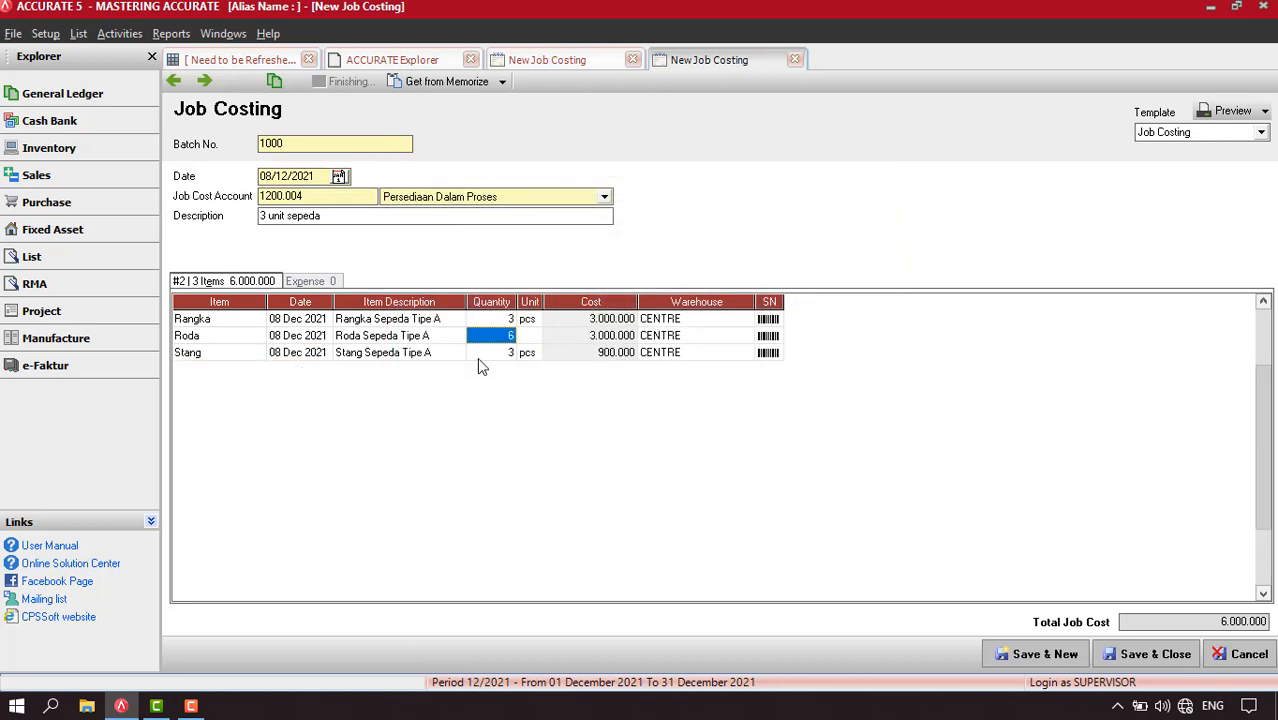
click(592, 322)
click(588, 337)
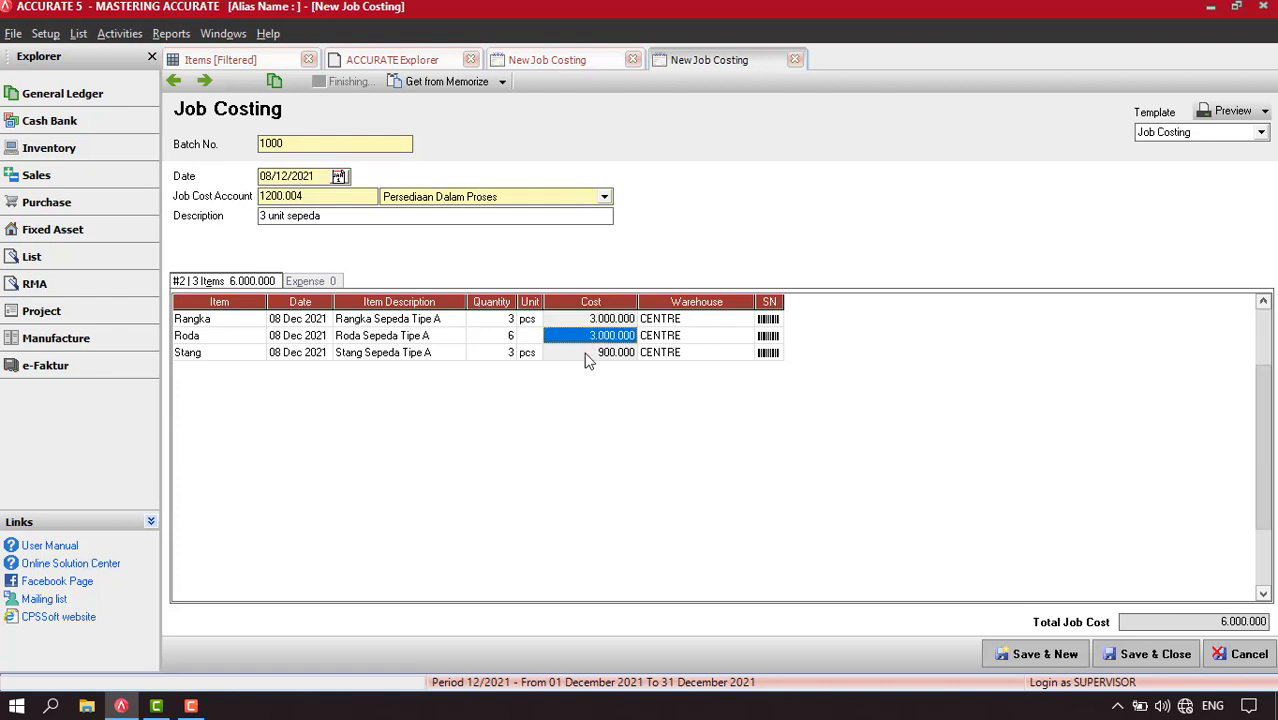
click(588, 355)
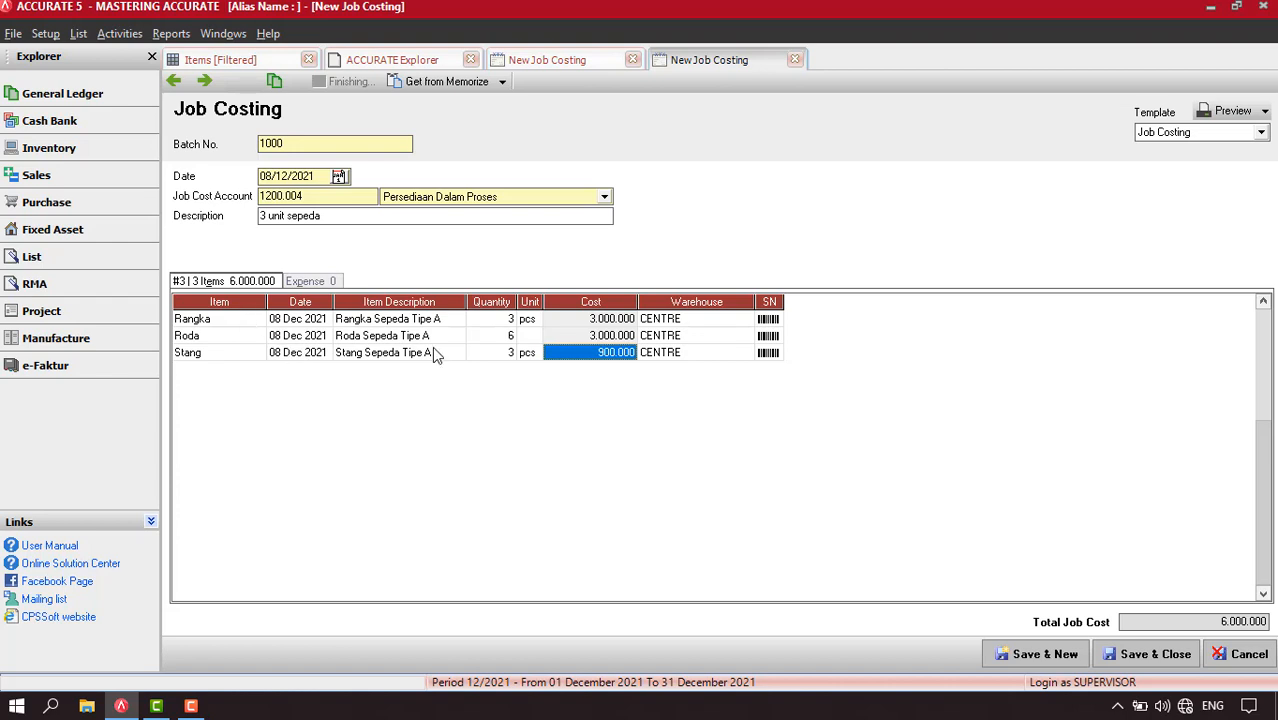
click(266, 59)
click(405, 82)
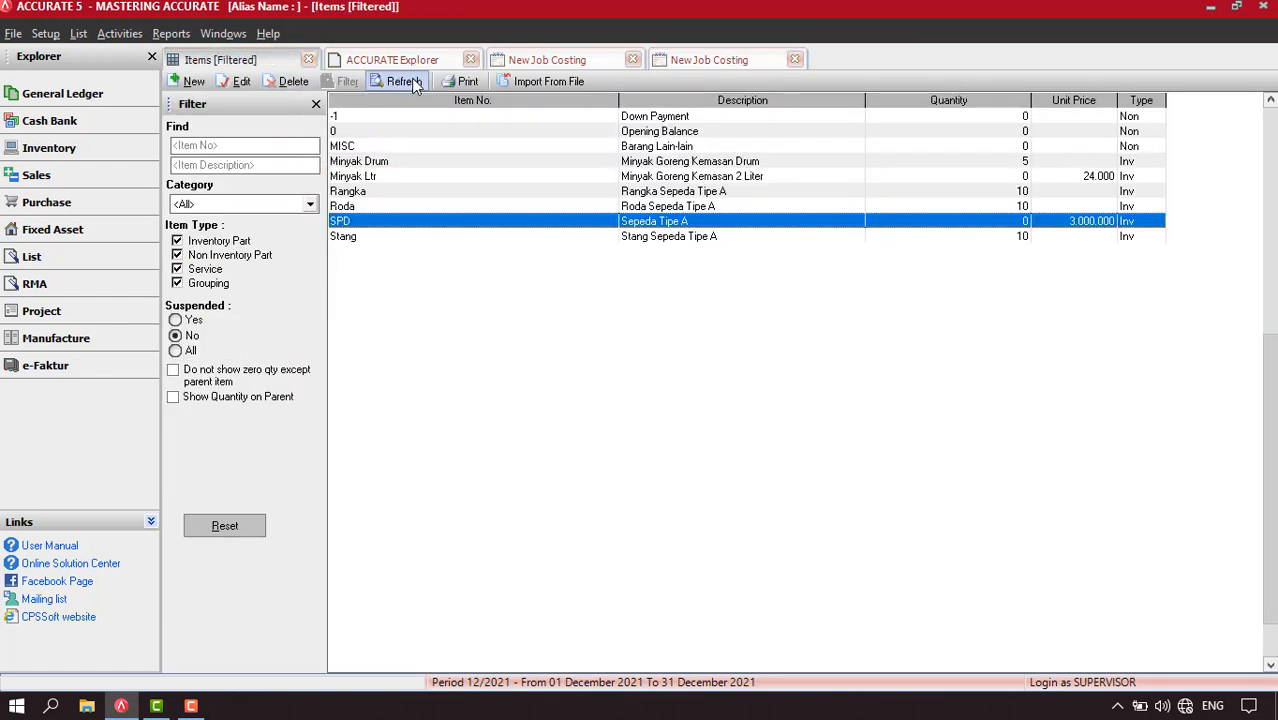
click(366, 196)
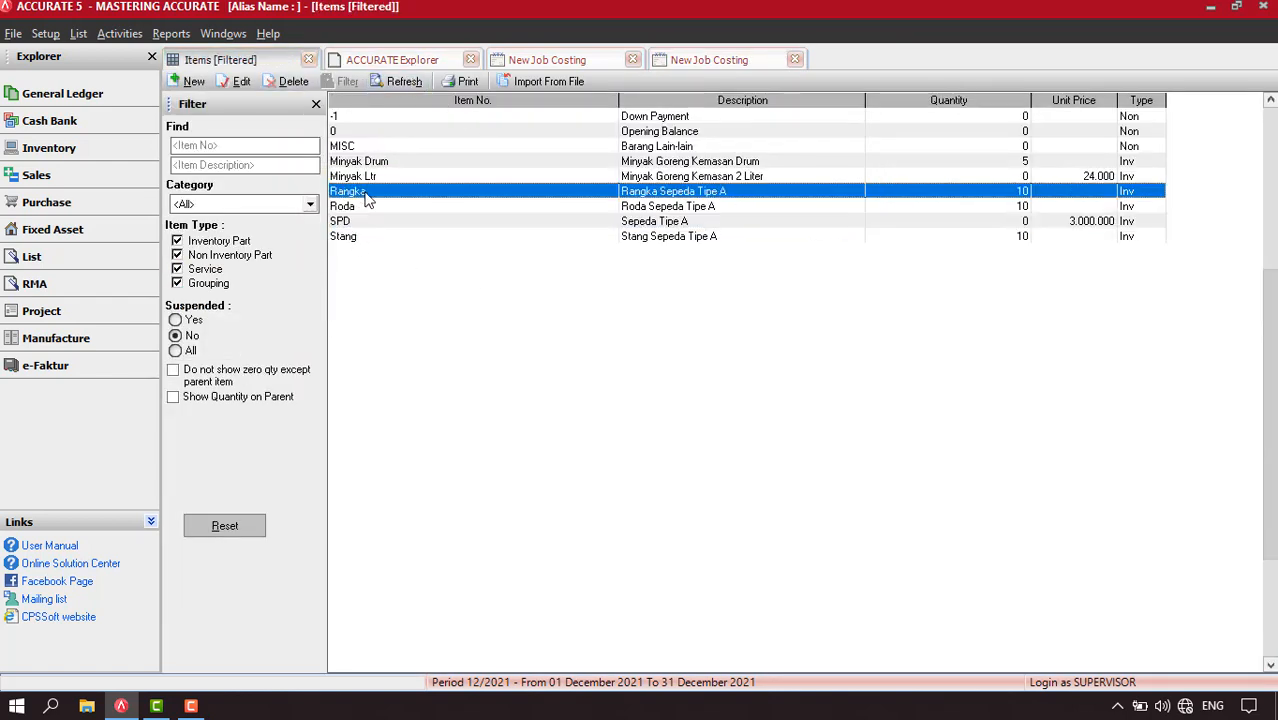
double_click(366, 196)
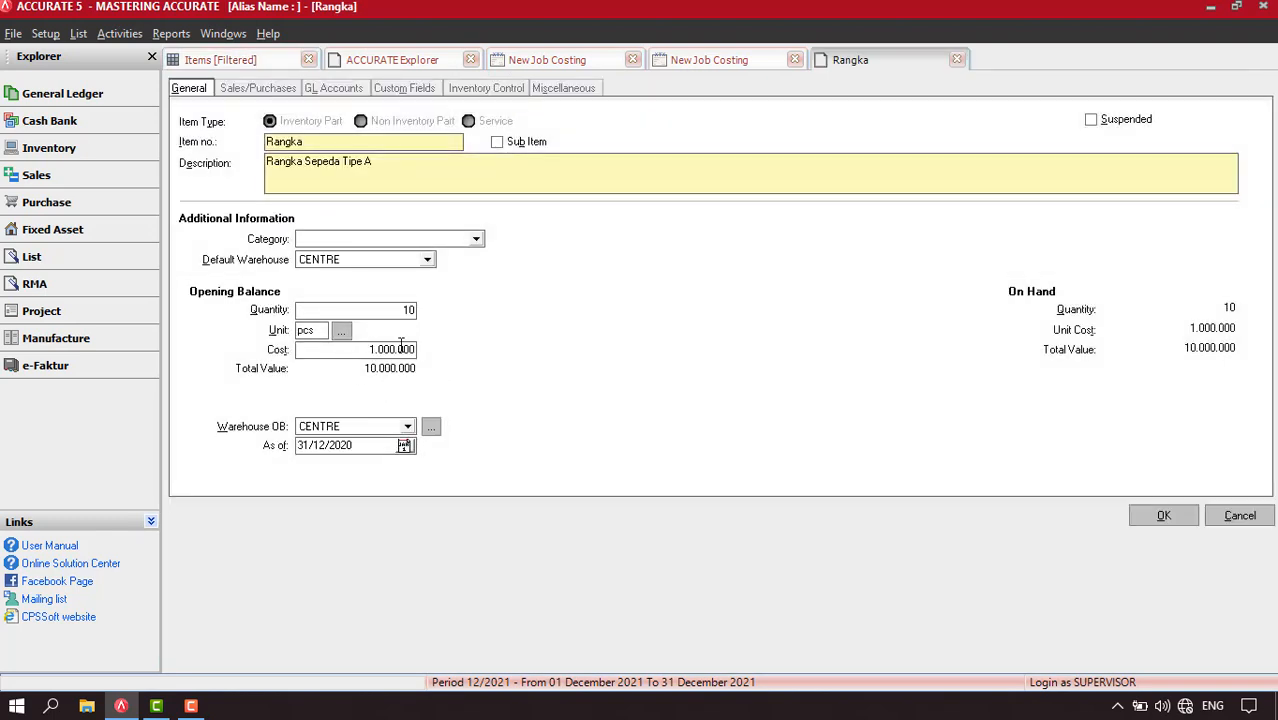
click(699, 64)
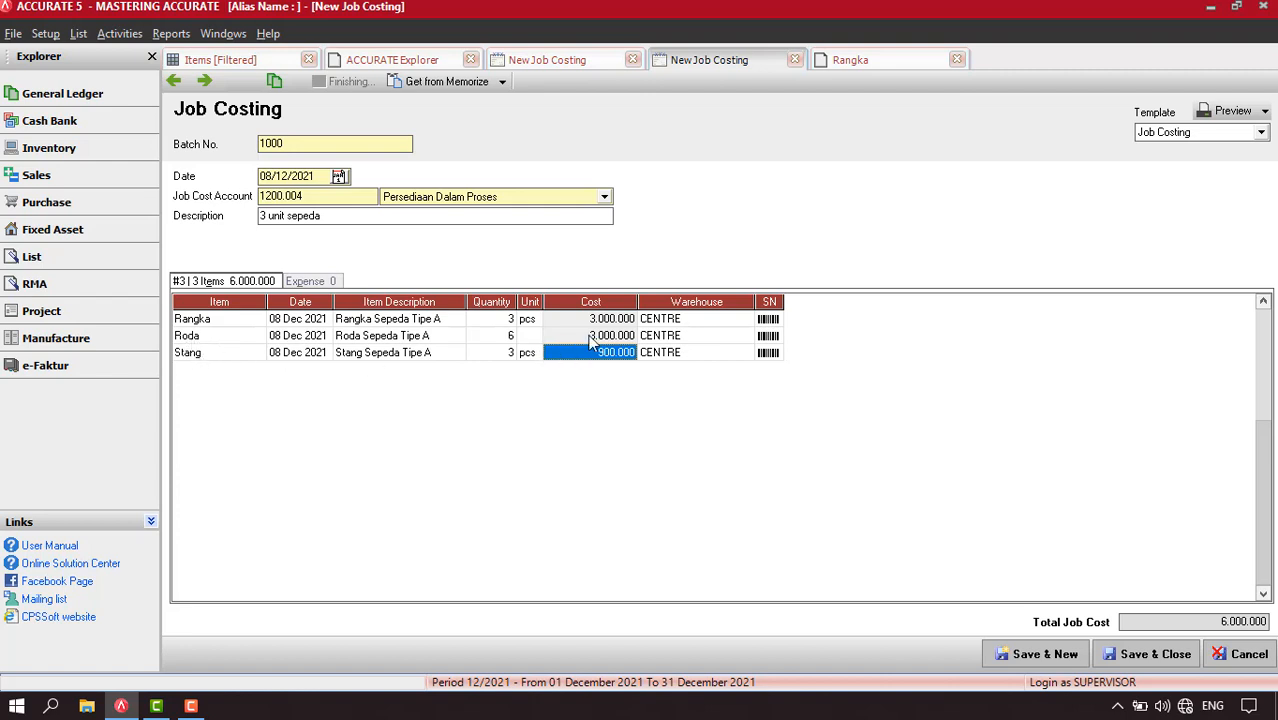
click(590, 338)
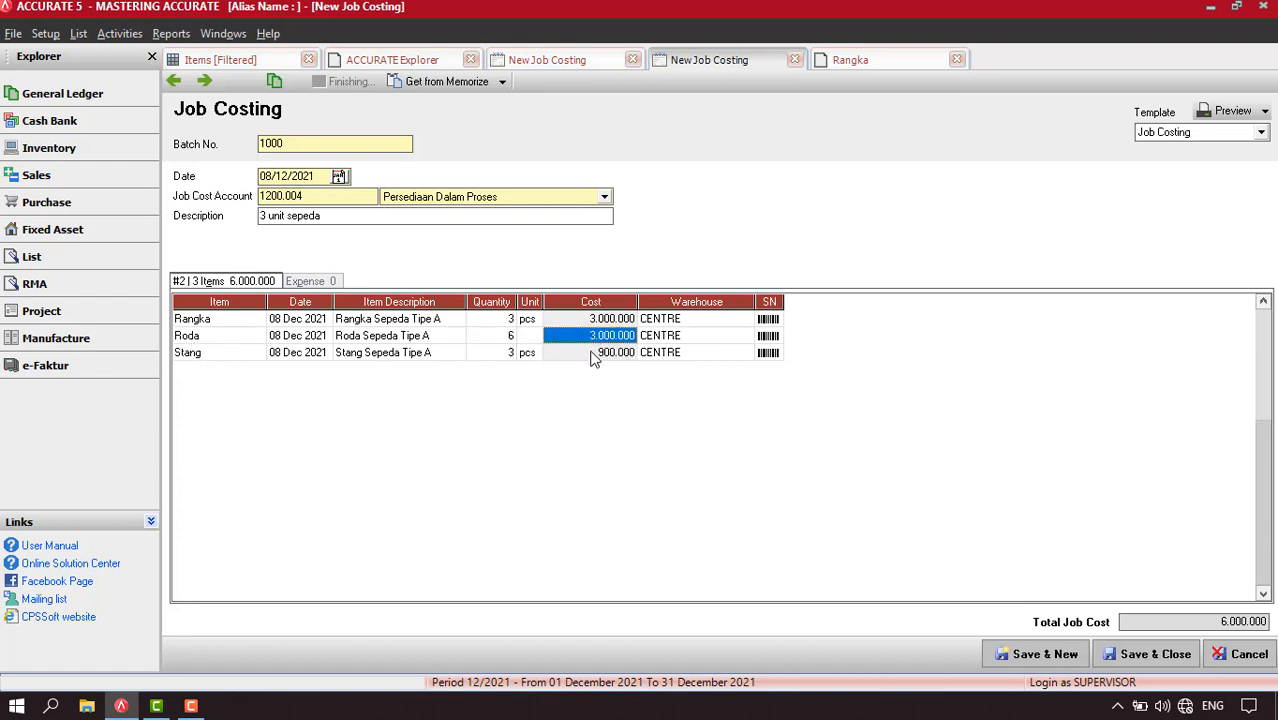
click(592, 355)
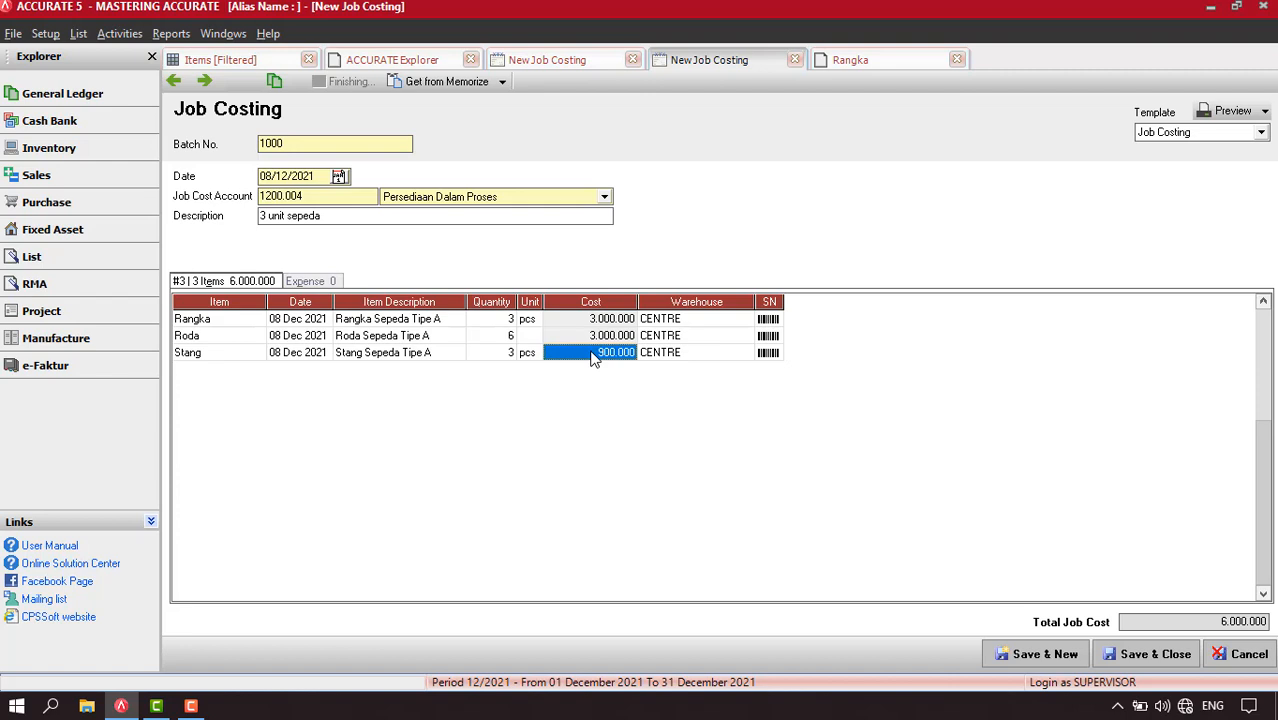
Add an expense line to the job costing for the account Biaya Gaji Perakitan with an amount of 600.000
click(310, 282)
click(244, 319)
click(244, 319)
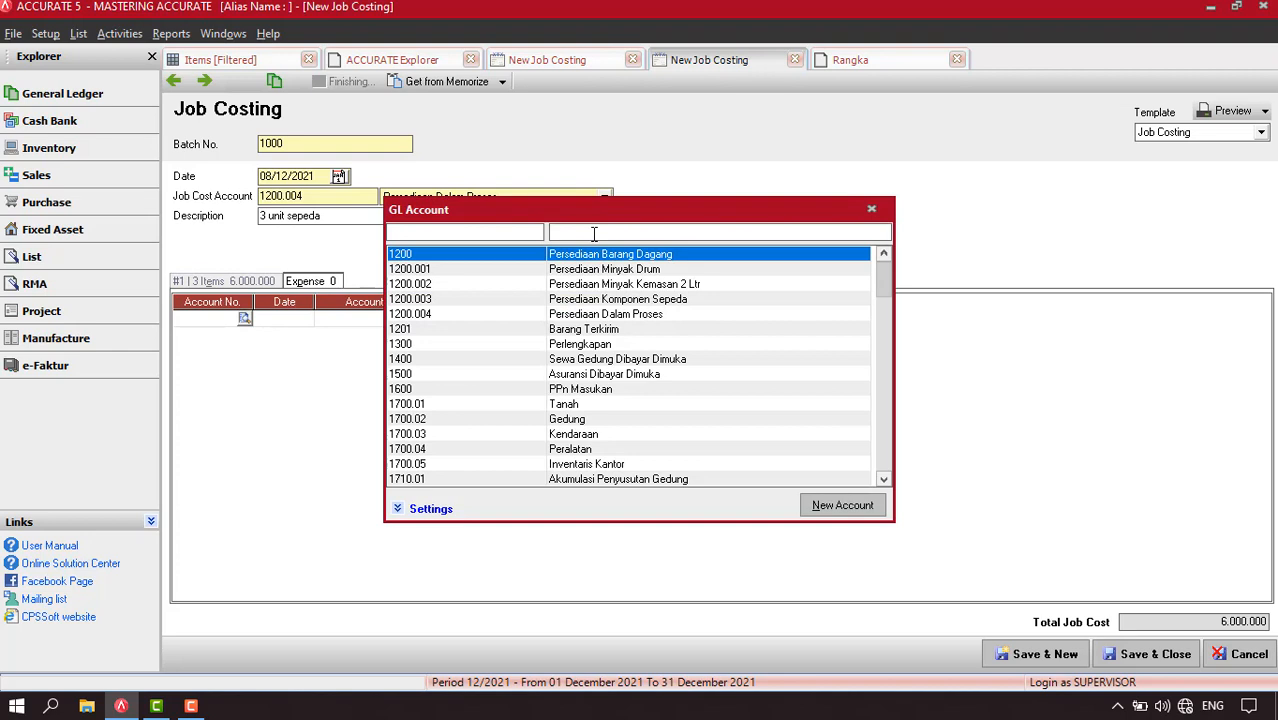
text(biaya)
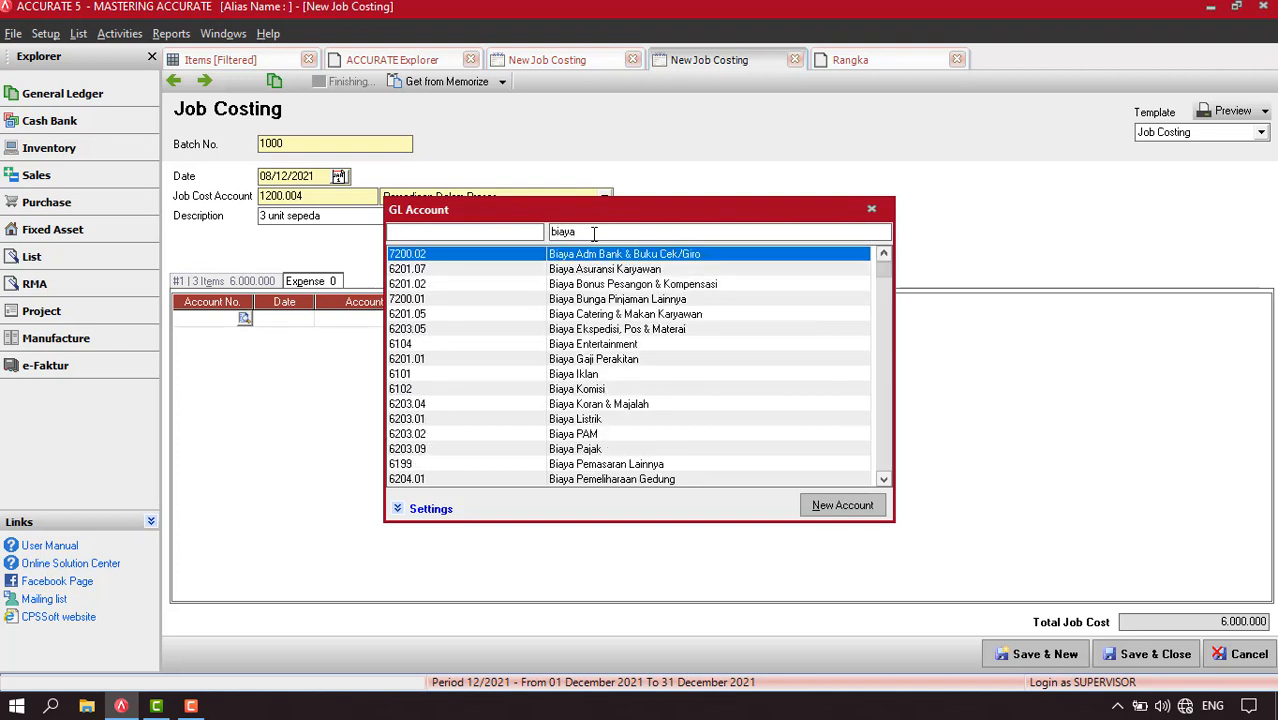
text( p)
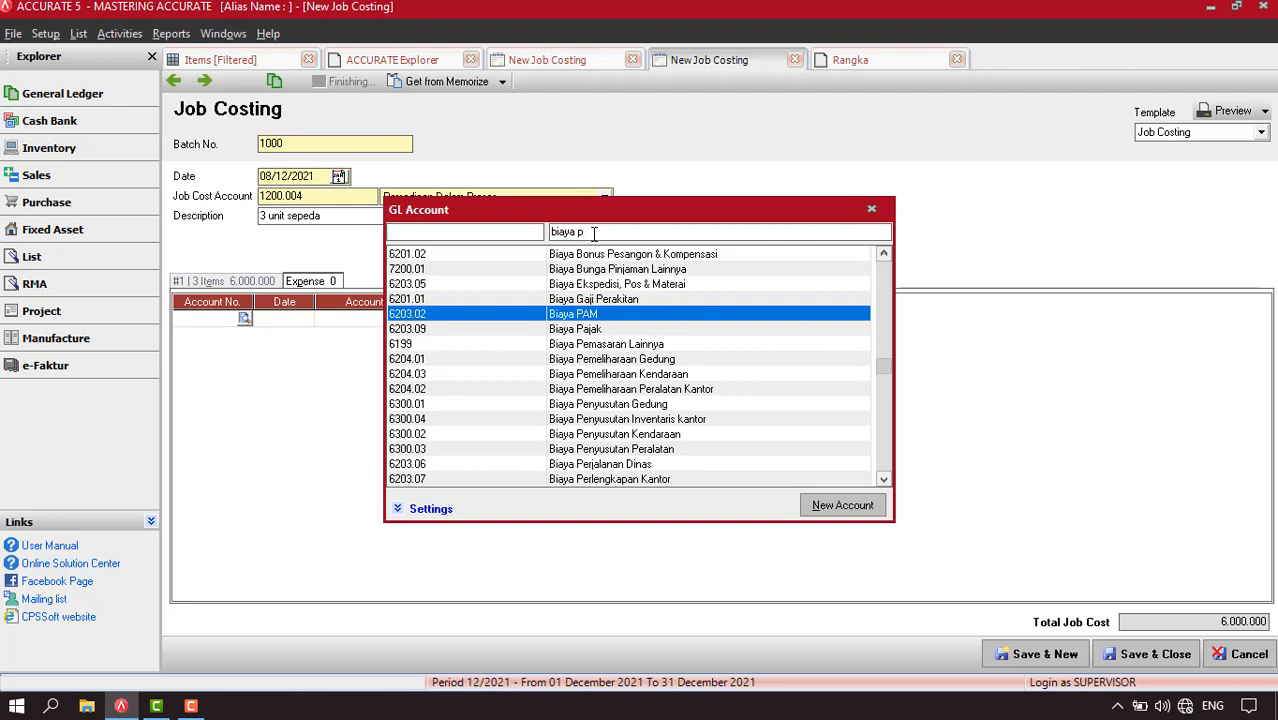
text(era)
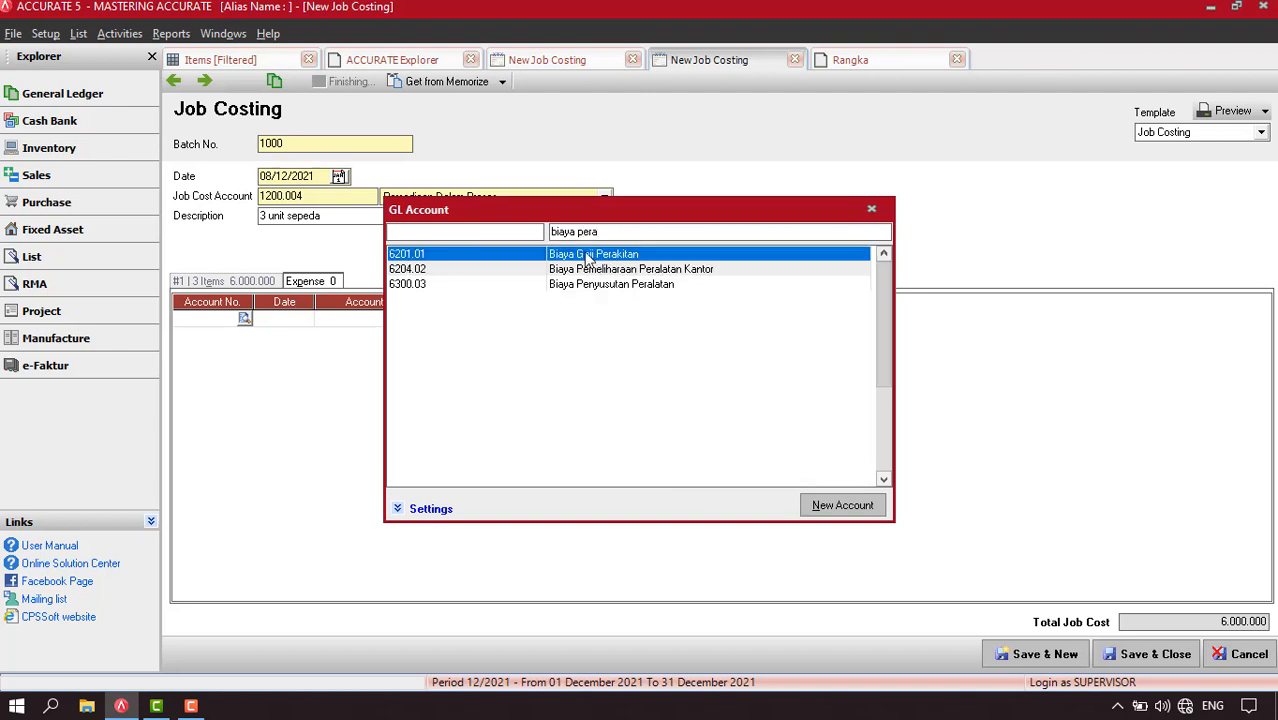
double_click(588, 256)
click(576, 326)
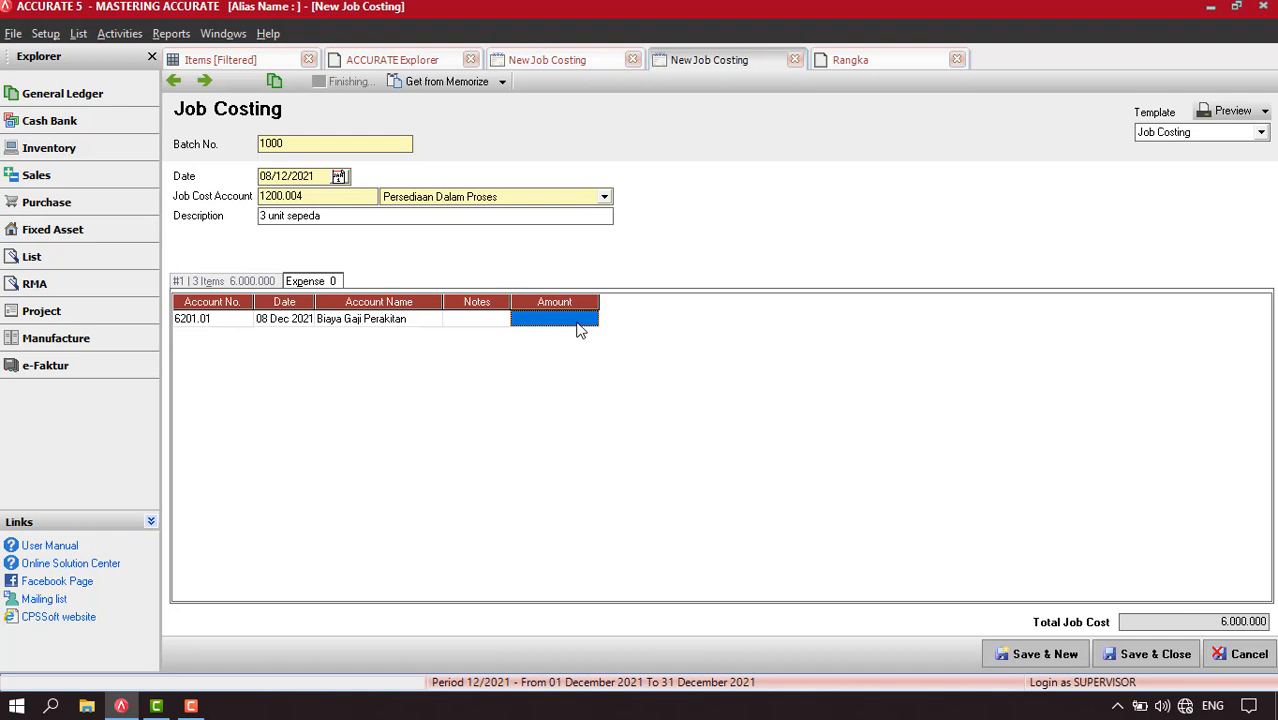
text(600)
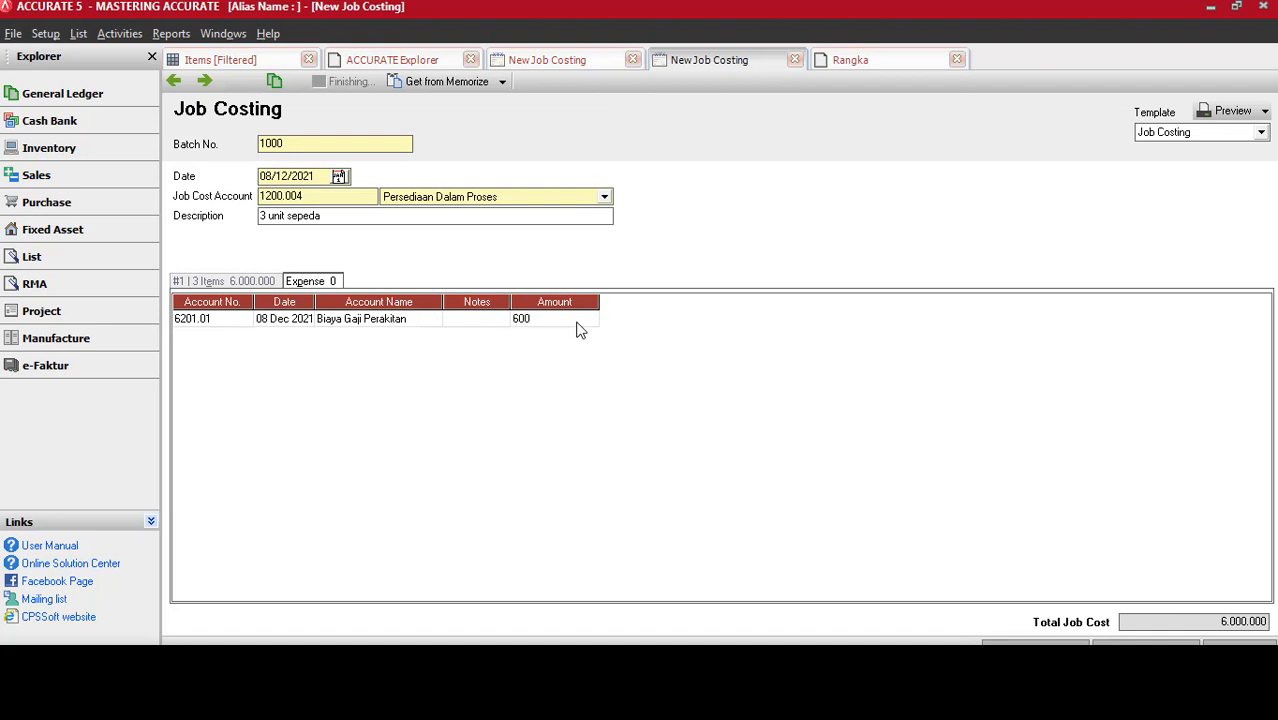
text(.000)
key(Return)
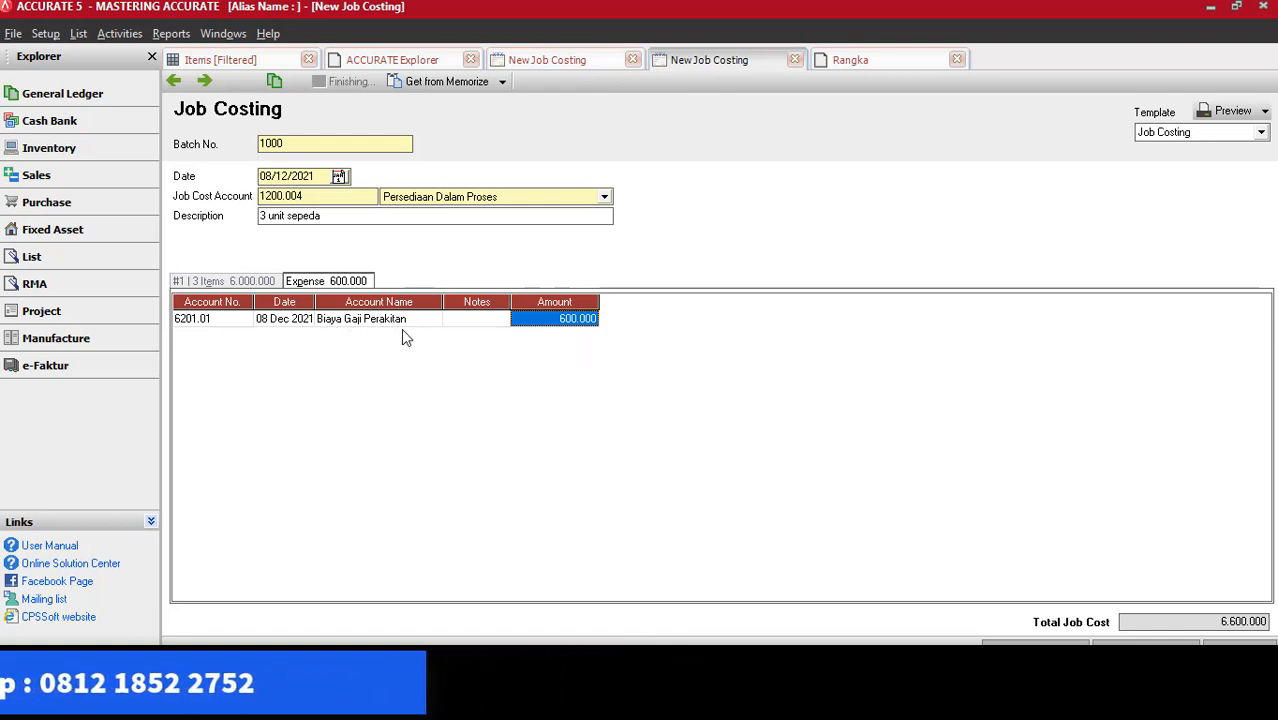
Check the item and expense lines, save the job costing by moving to the next record, and return to the saved entry
click(246, 284)
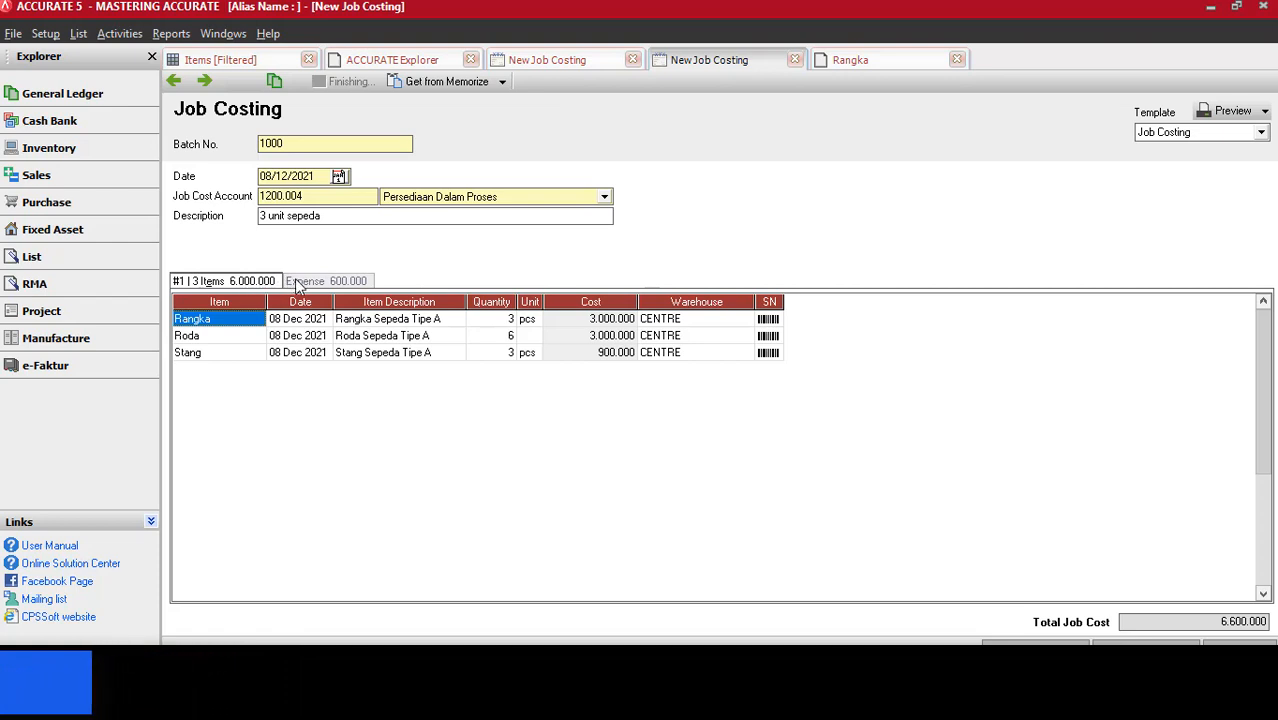
click(295, 280)
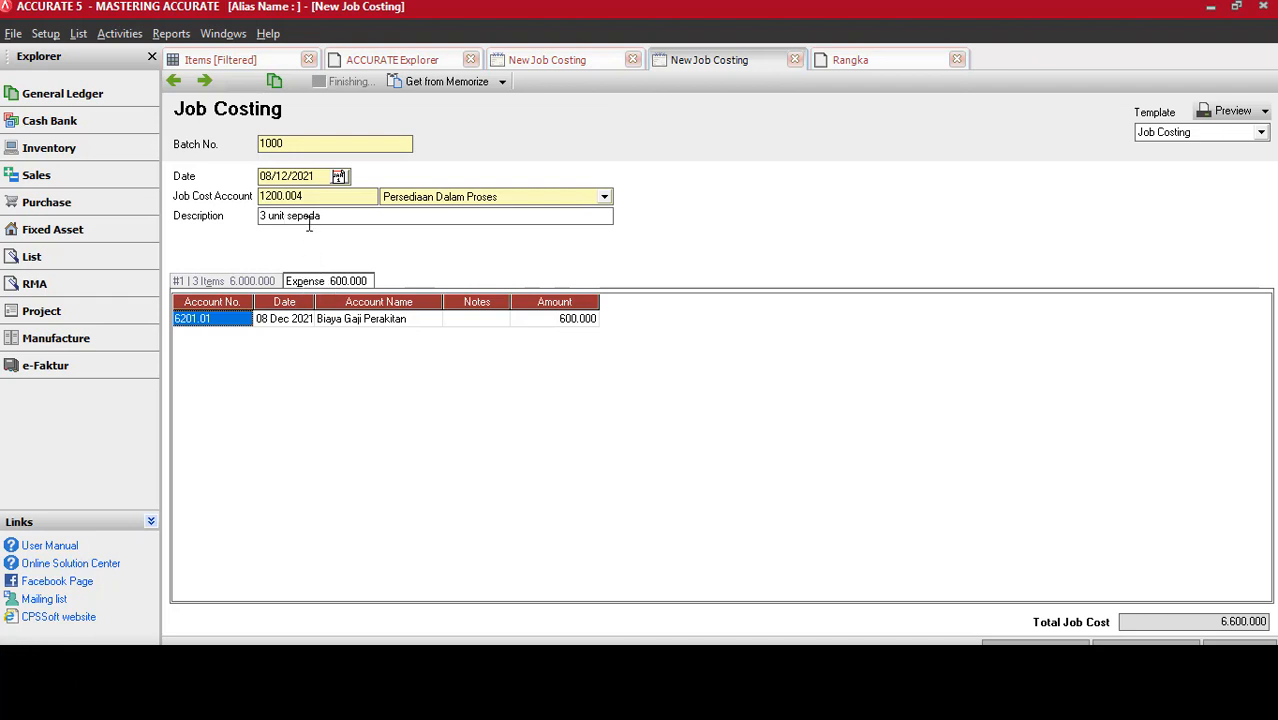
click(206, 80)
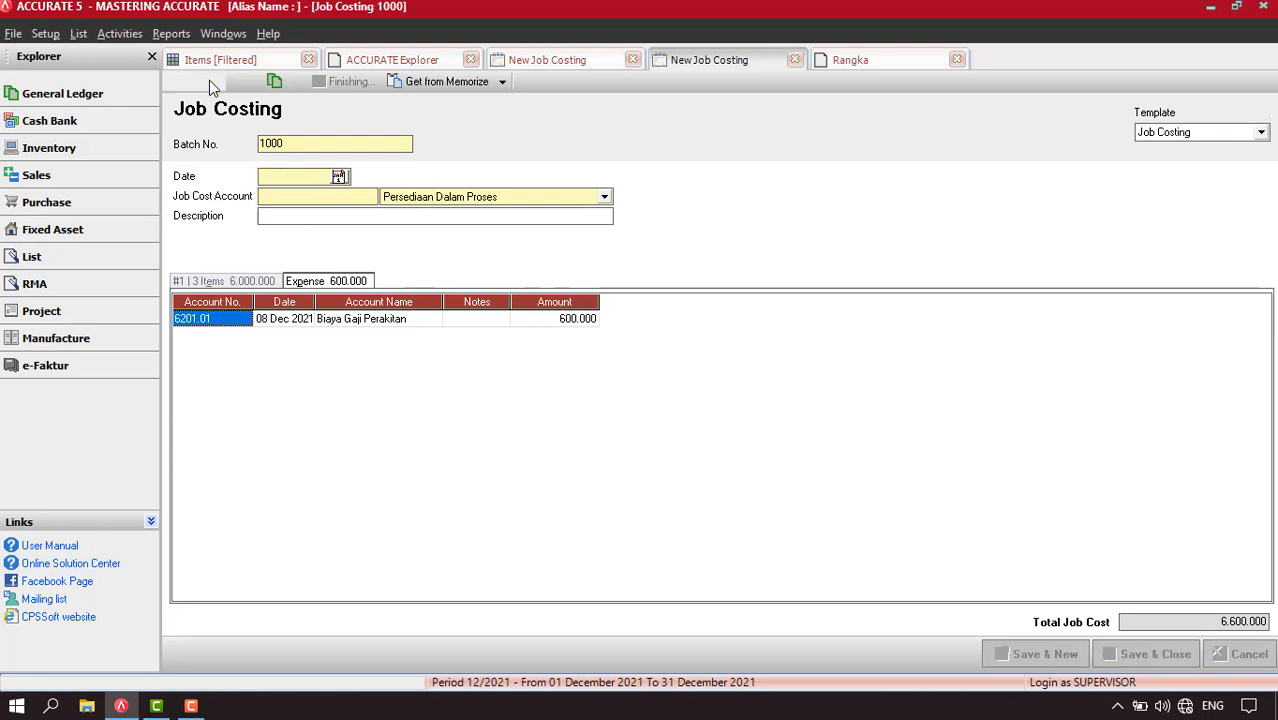
click(176, 81)
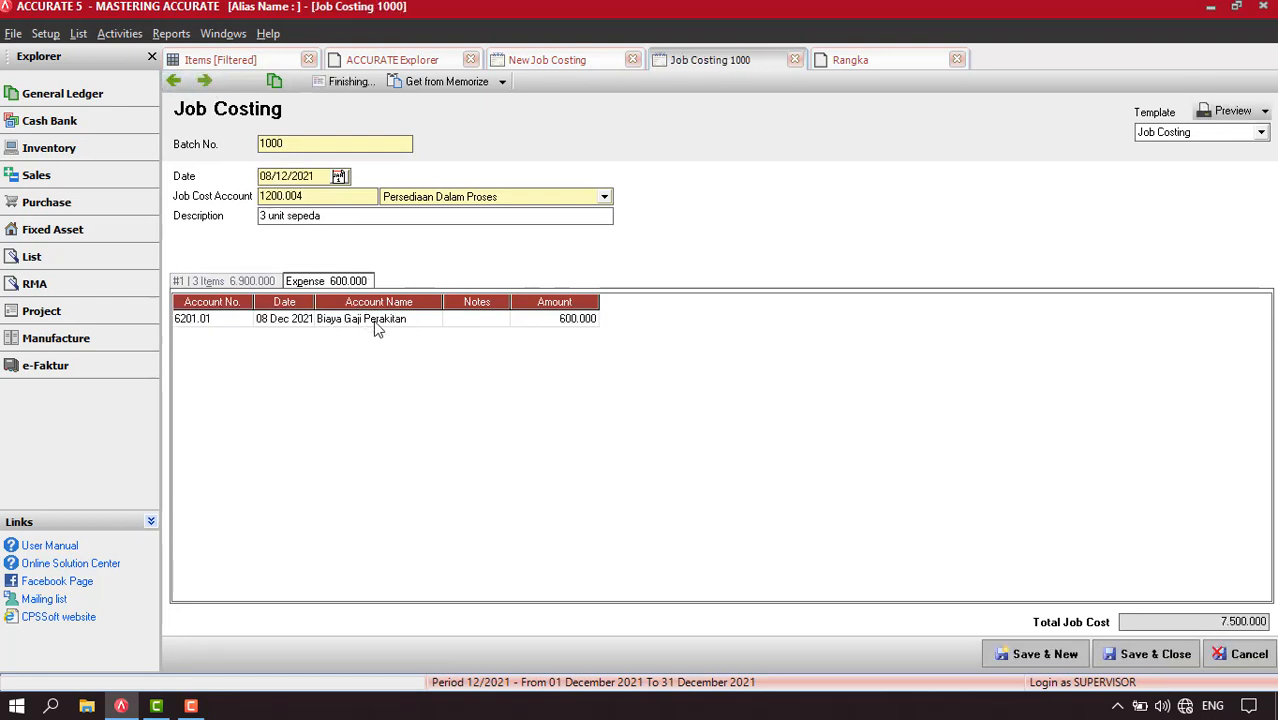
Examine the saved job costing's transaction journal at 150% against its item and expense lines, and close the journal
click(275, 84)
right_click(568, 388)
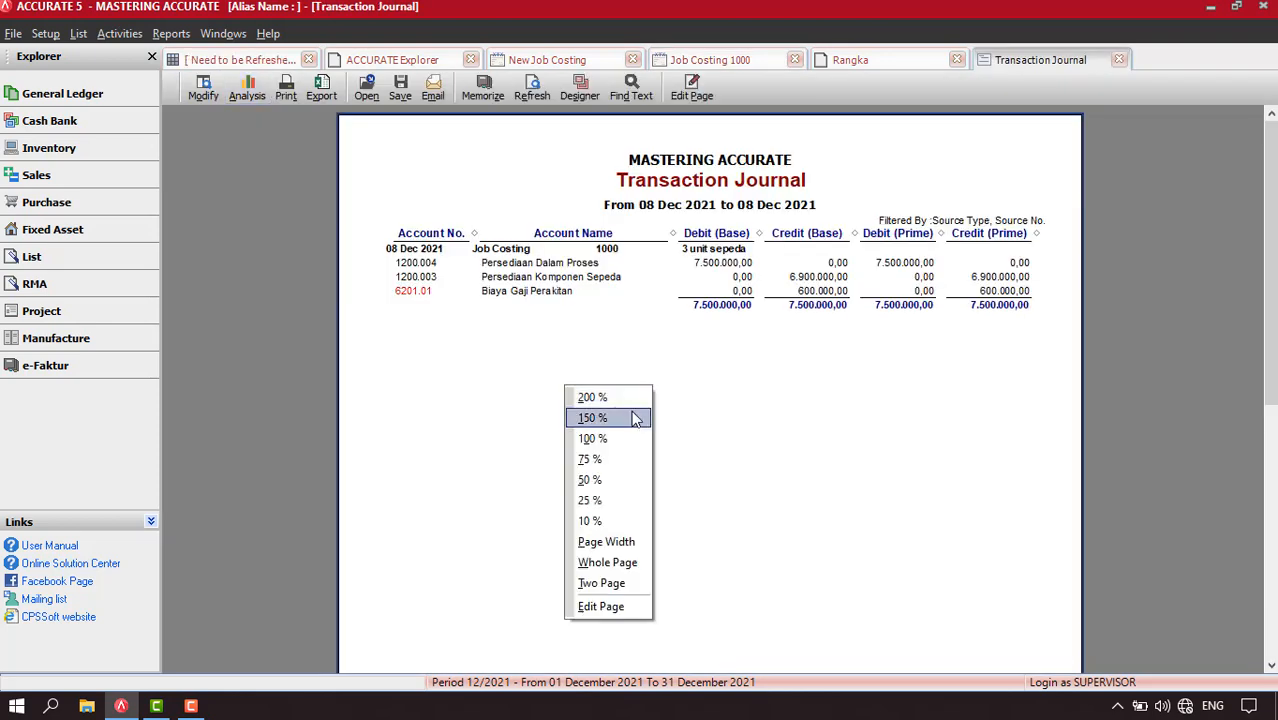
click(633, 418)
drag(685, 462, 594, 421)
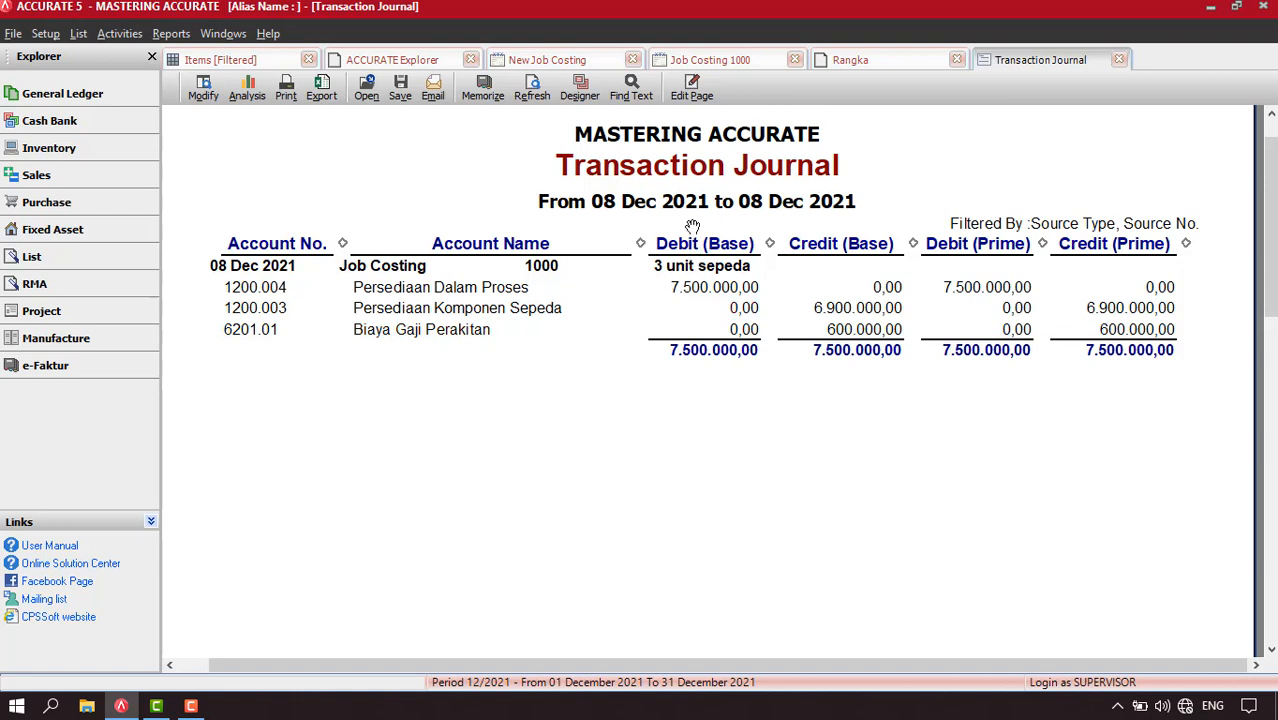
click(711, 62)
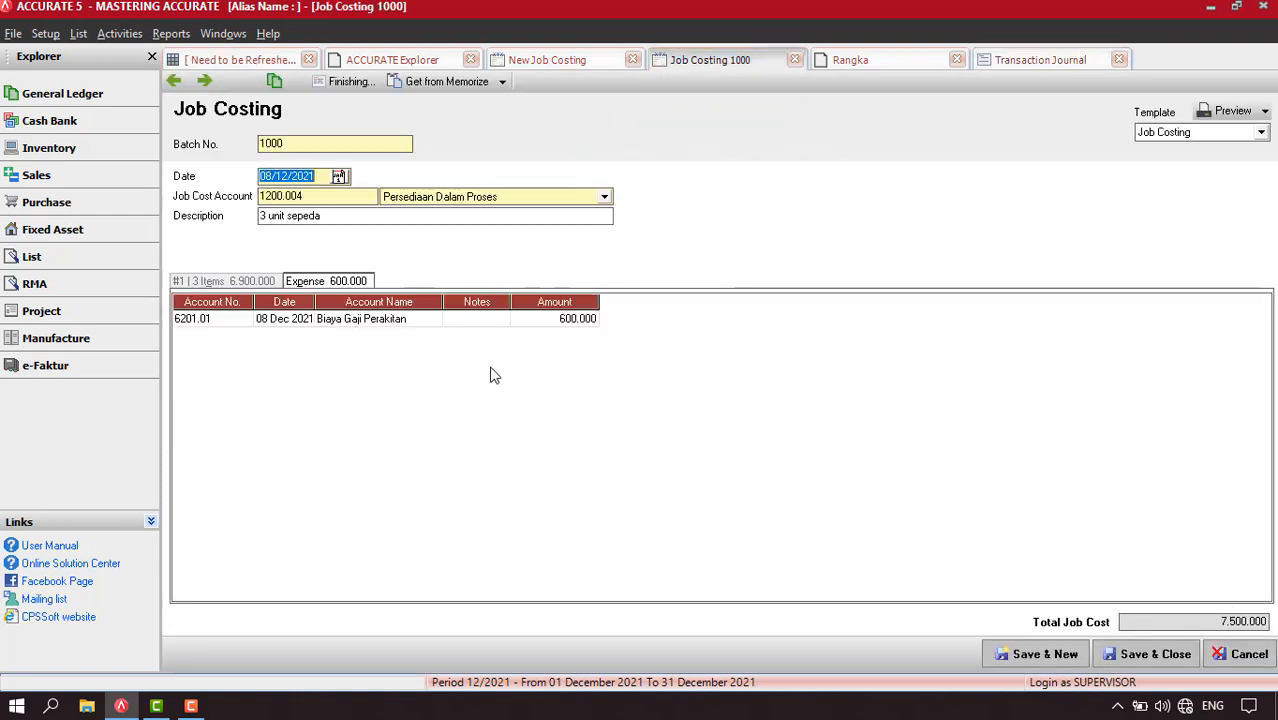
click(246, 283)
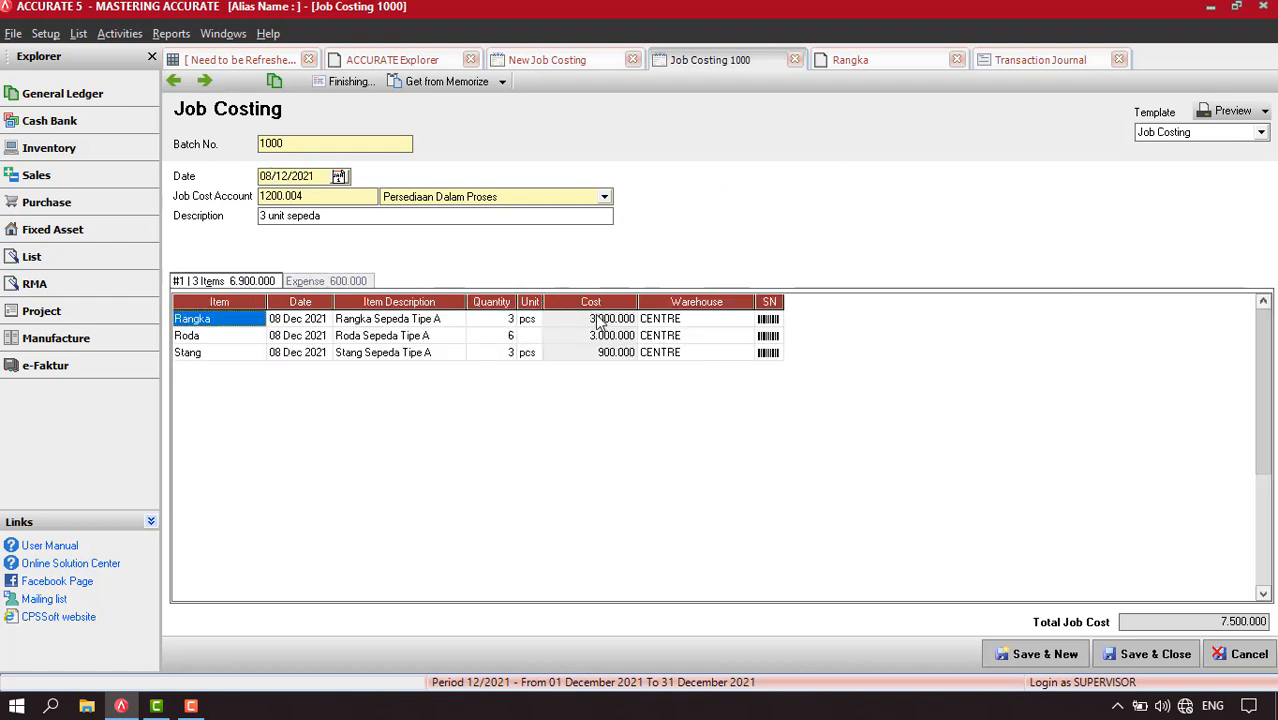
click(333, 284)
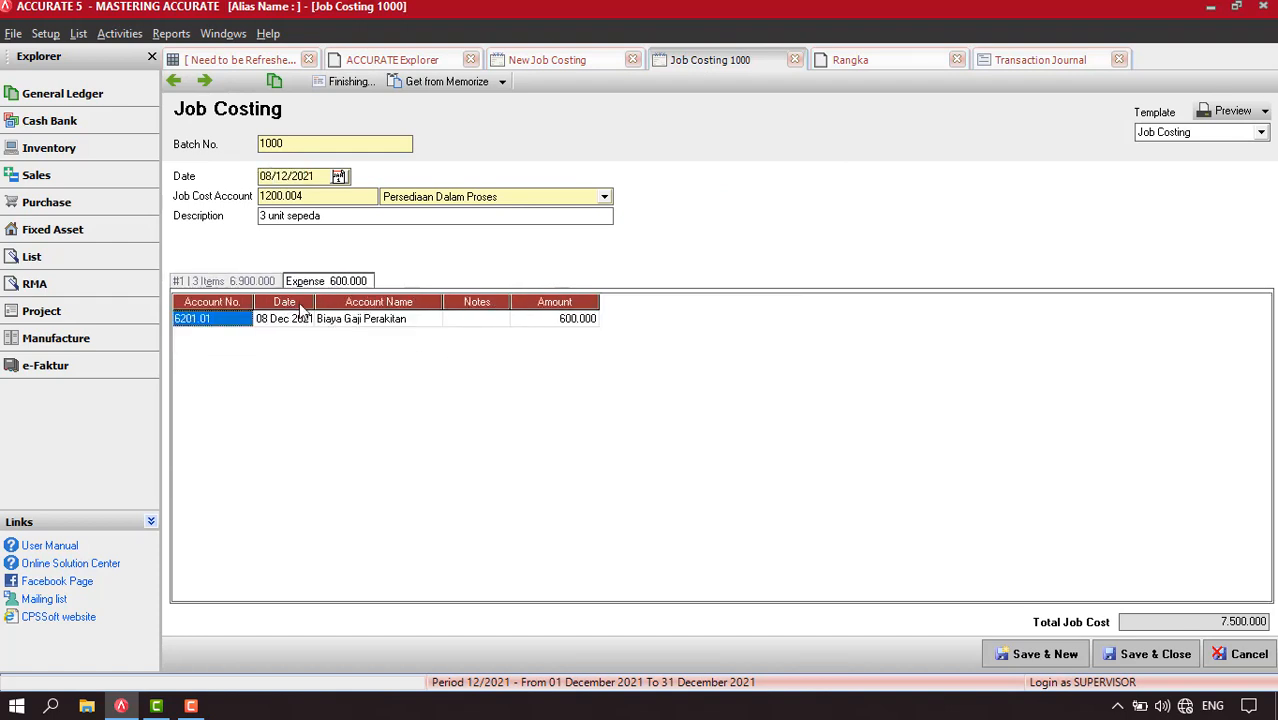
click(1040, 59)
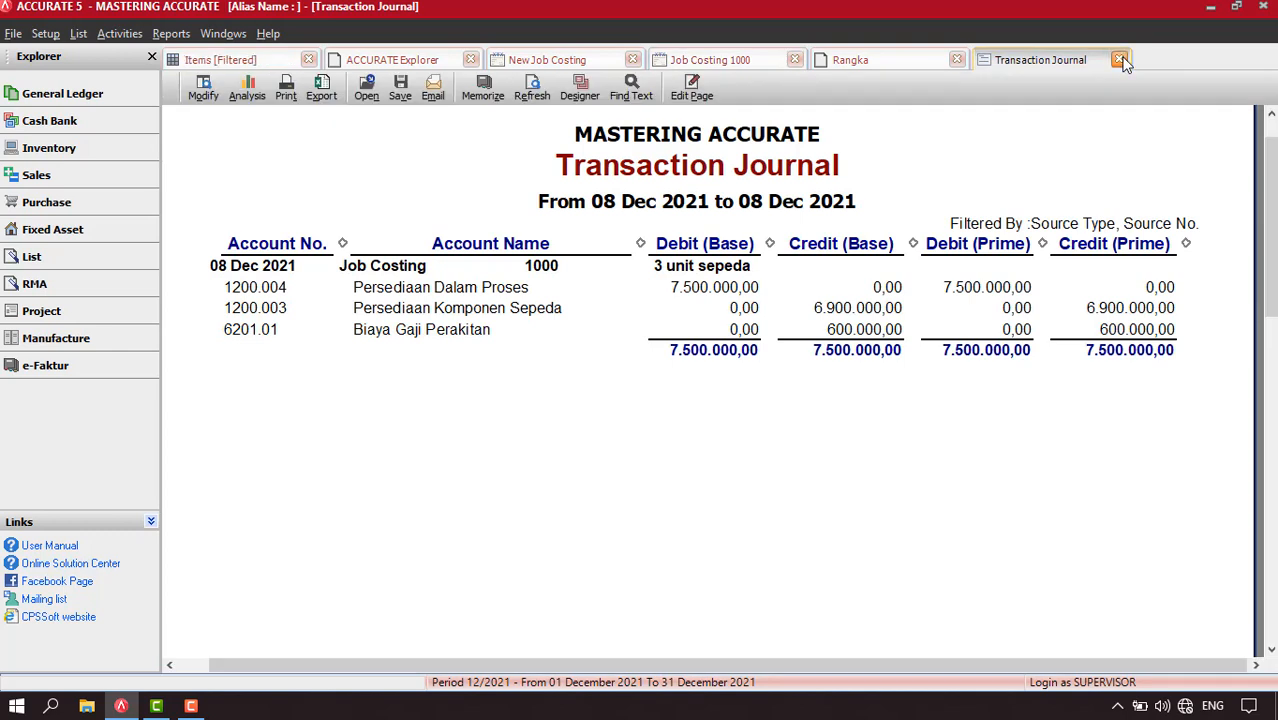
click(1118, 59)
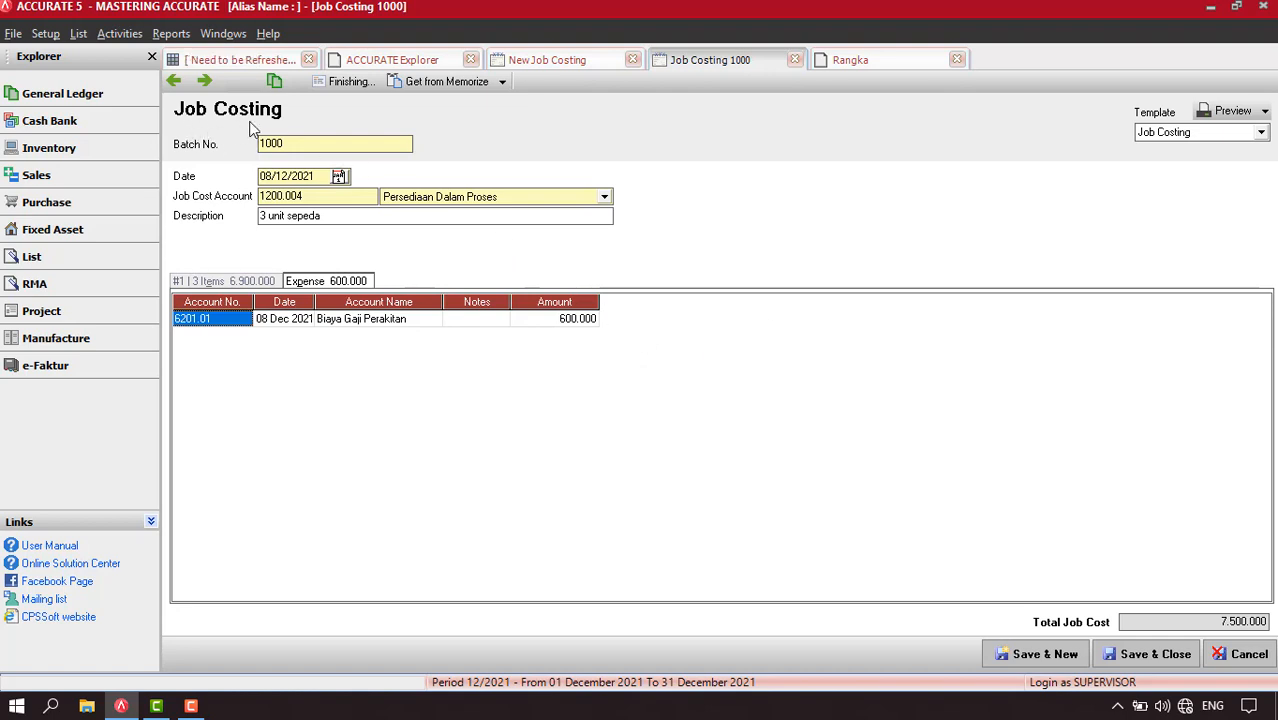
Start finishing the job costing with a roll over to the item SPD (Sepeda Tipe A), quantity 3
click(350, 83)
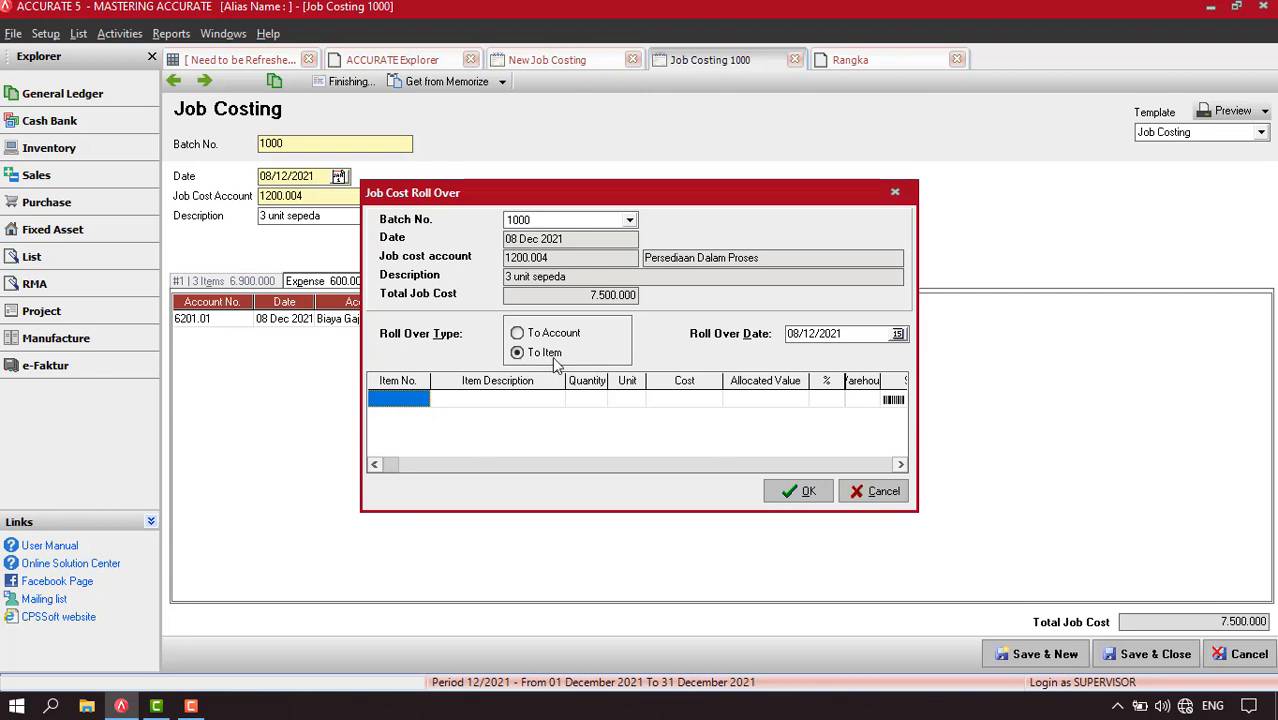
click(399, 399)
click(422, 401)
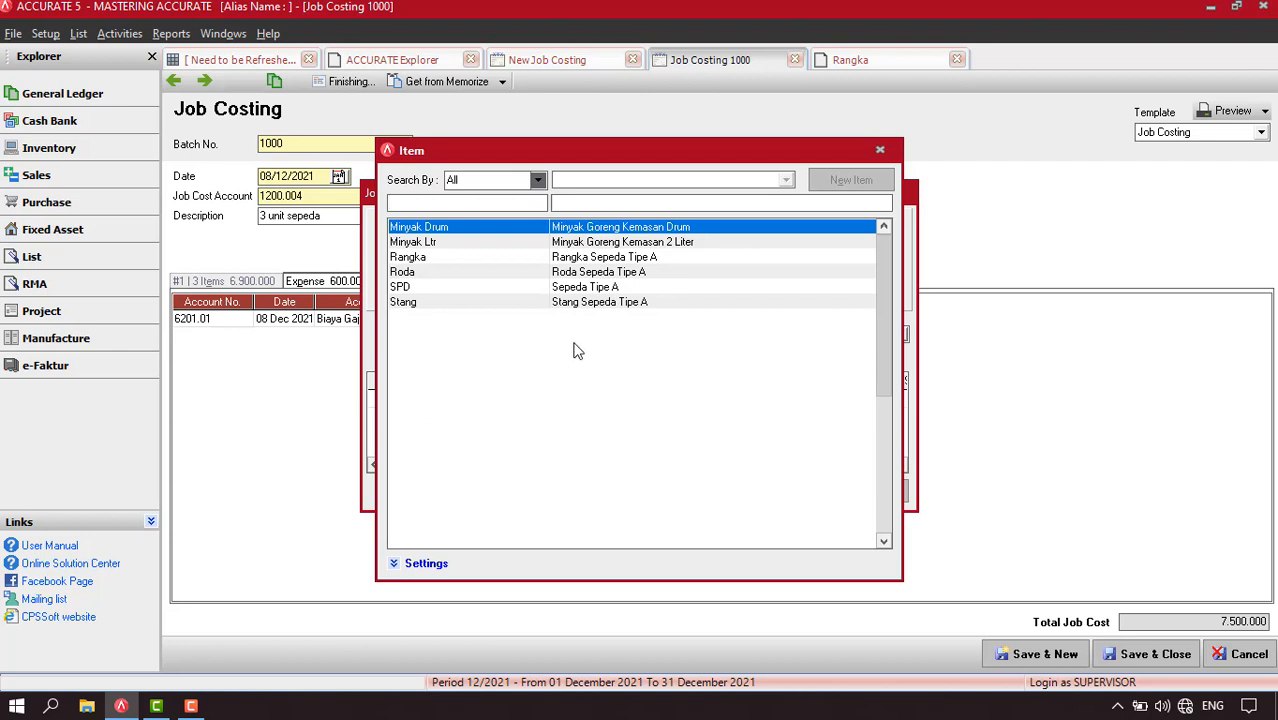
double_click(600, 287)
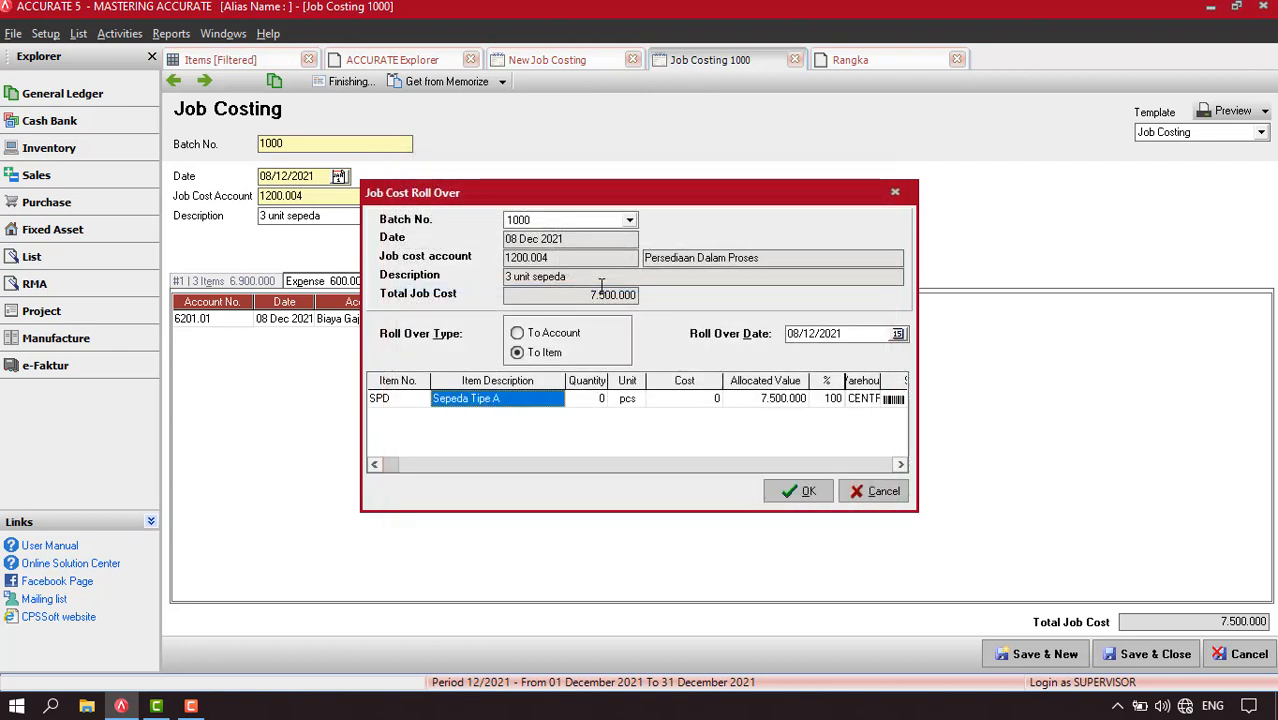
click(592, 402)
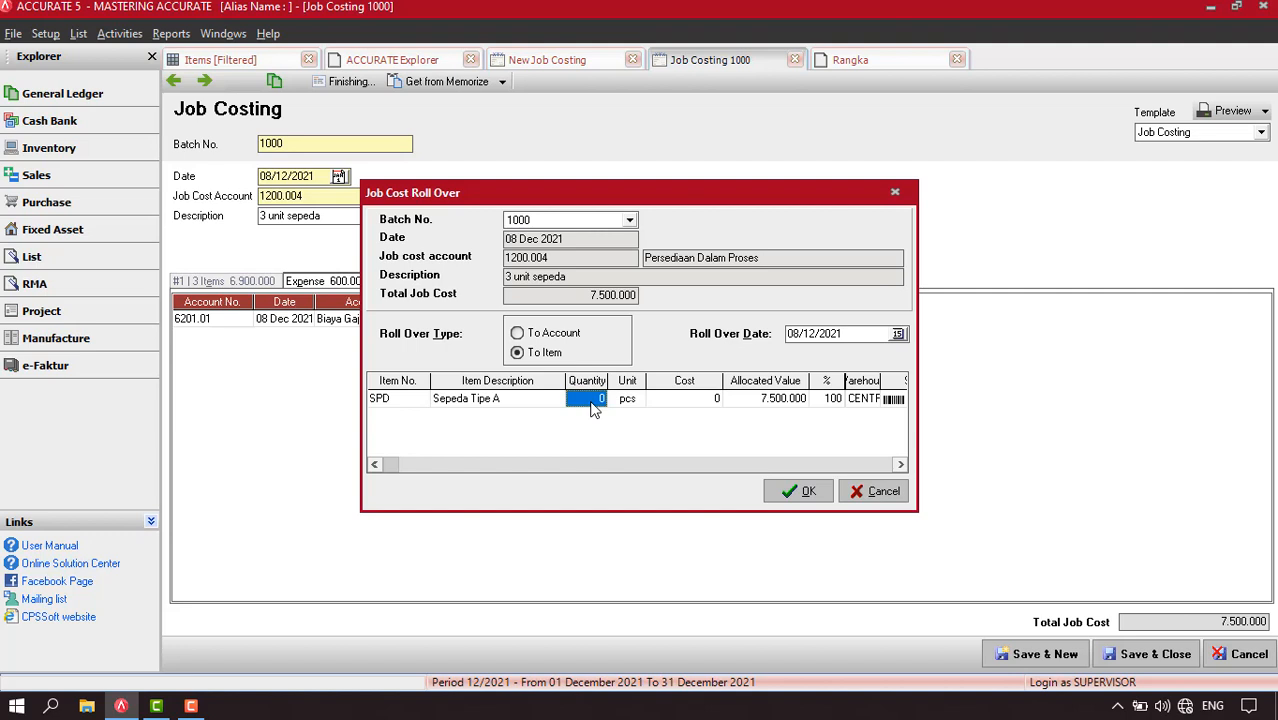
text(3)
key(Tab)
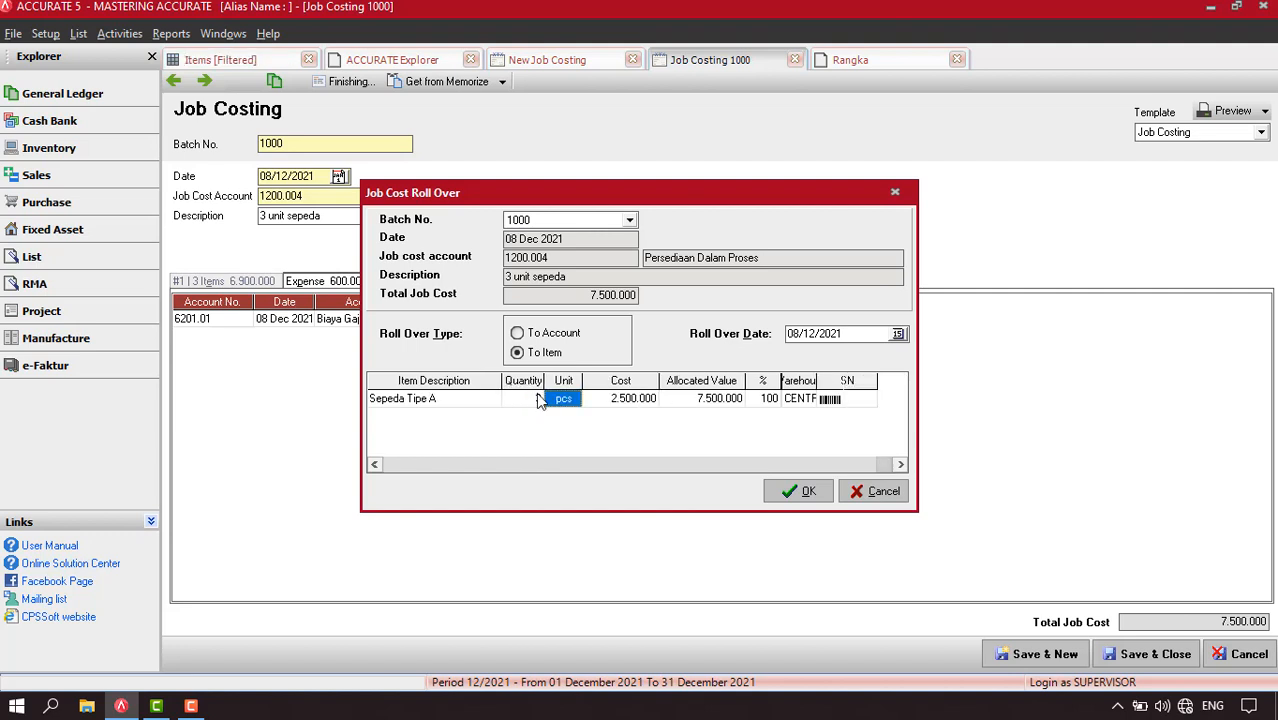
Check the roll over line's cost, allocated value and warehouse, and confirm the job cost roll over
key(Tab)
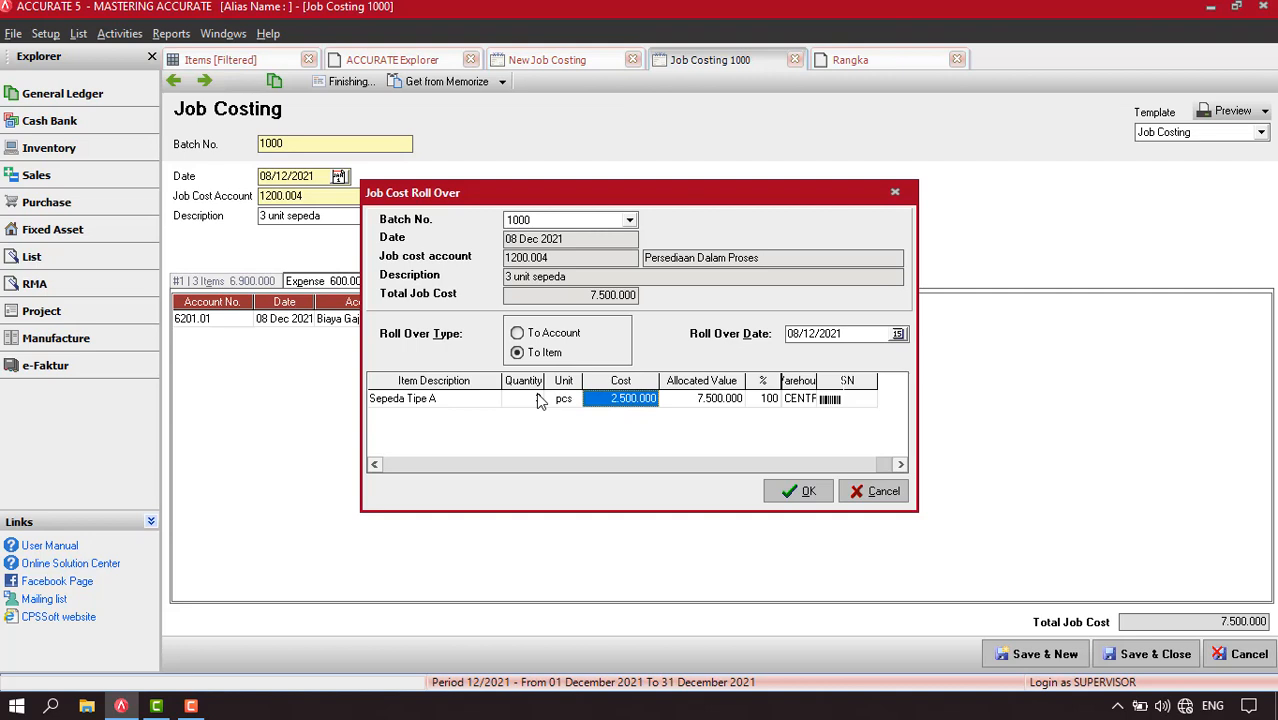
key(Tab)
key(Tab)
key(Tab)
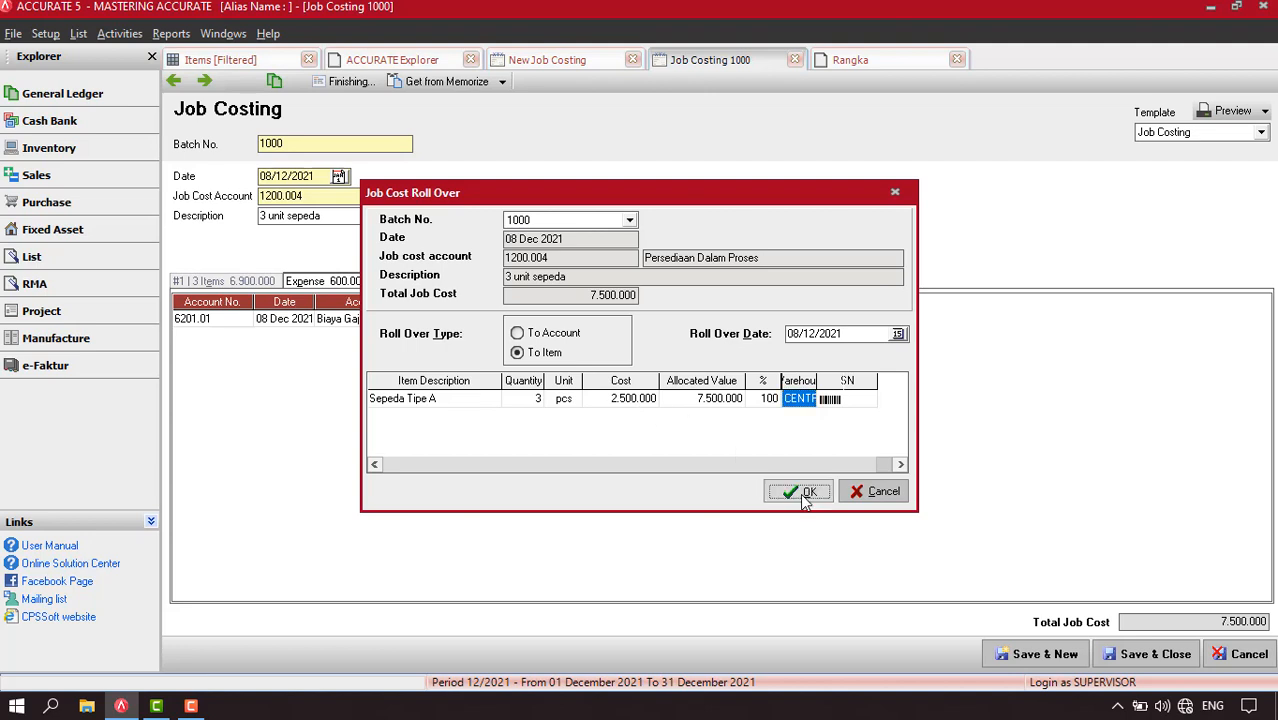
click(802, 495)
click(590, 397)
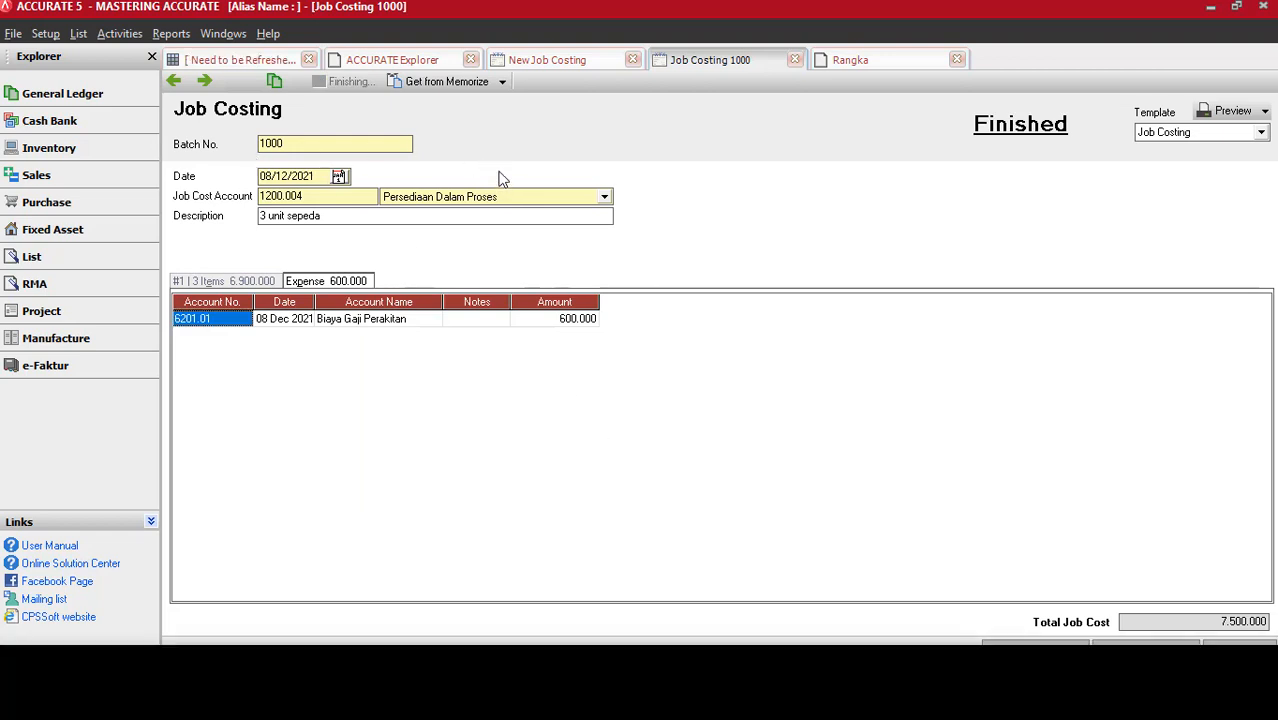
Refresh the item list and open the Cost Roll Over entry from the item history of SPD (Sepeda Tipe A)
click(245, 62)
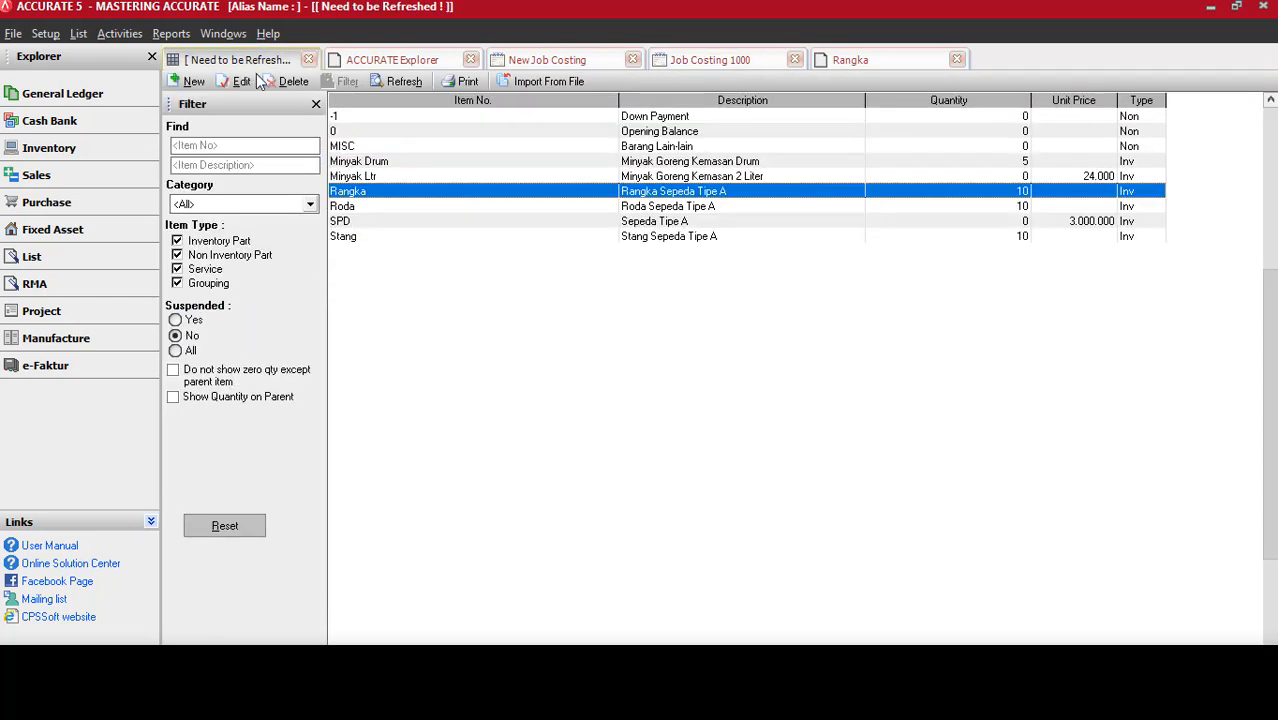
click(403, 82)
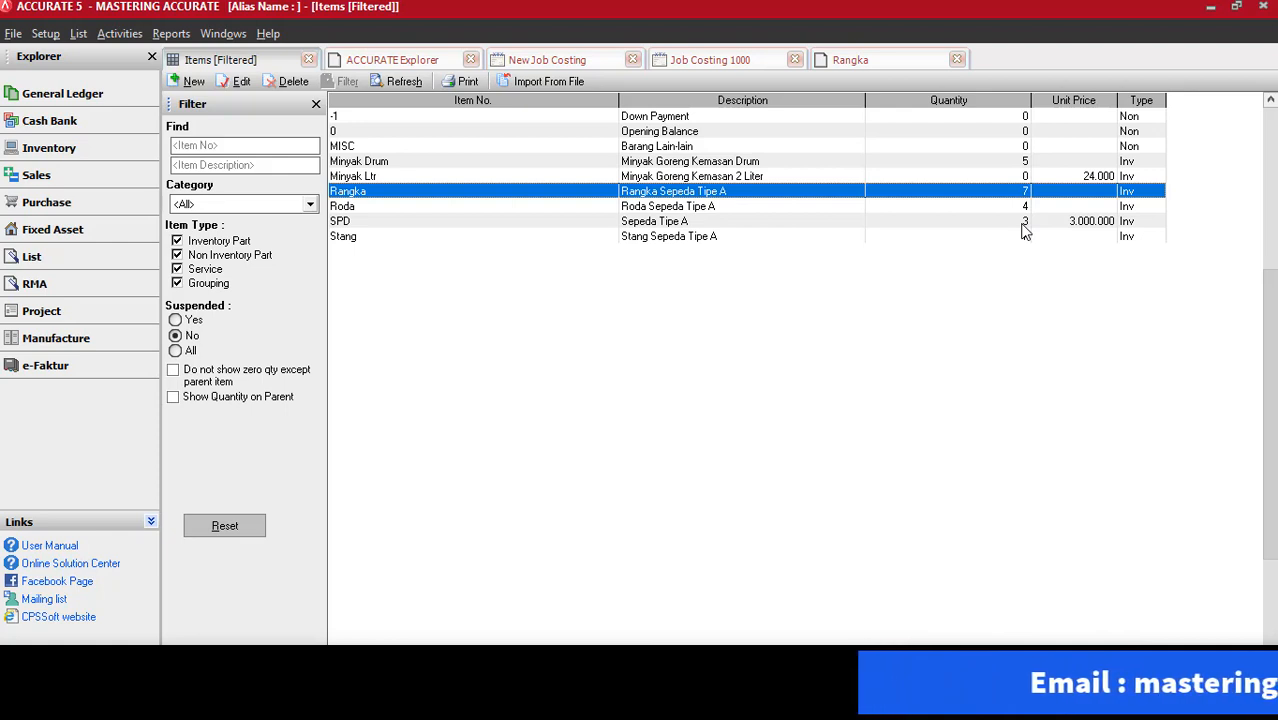
right_click(714, 224)
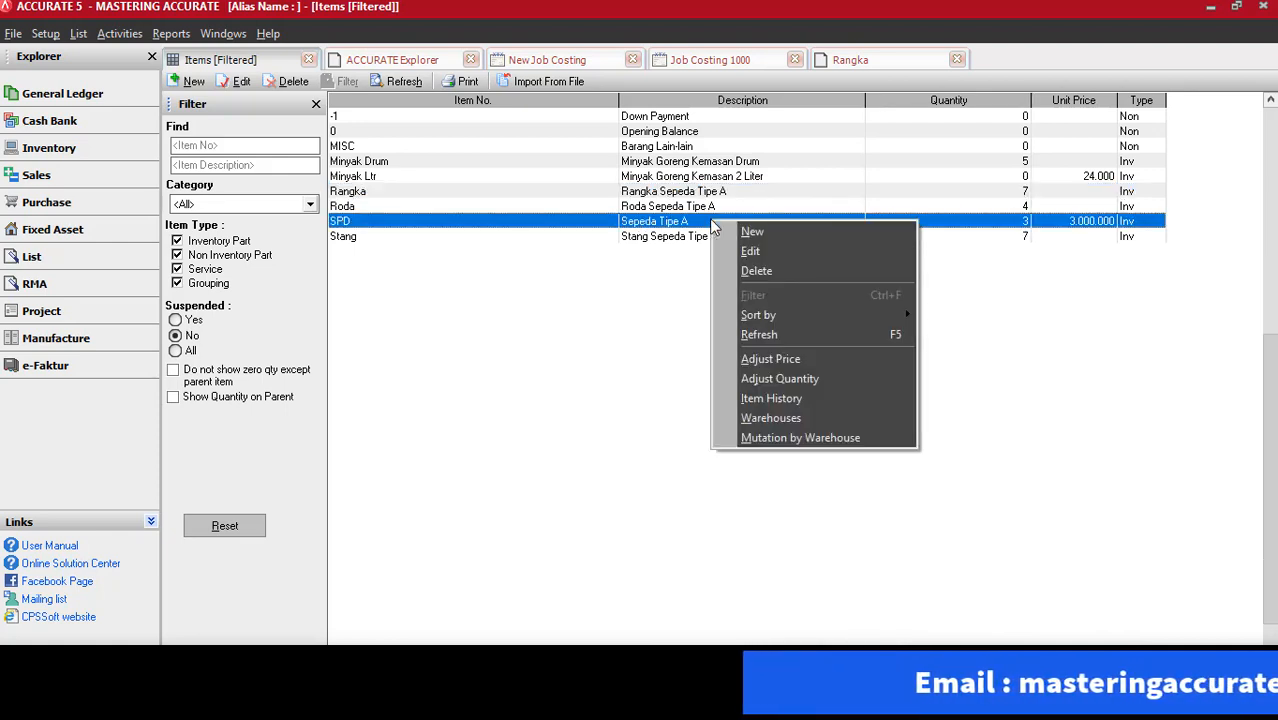
click(795, 406)
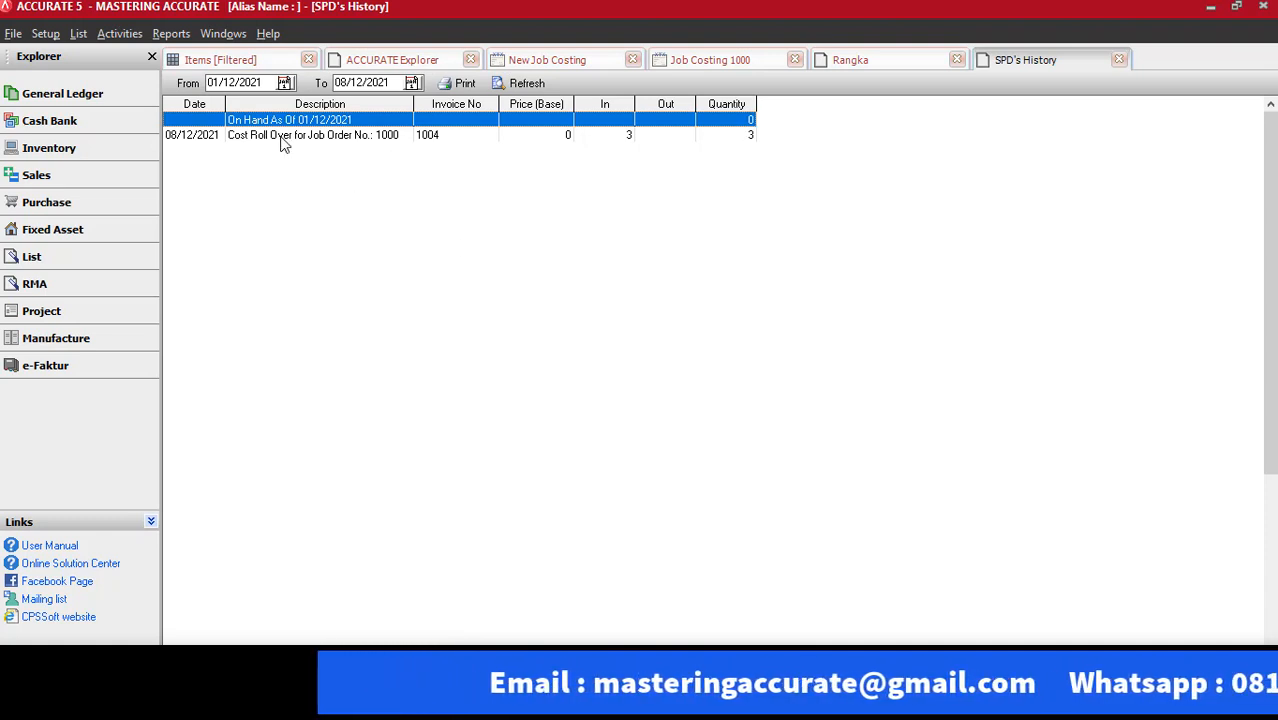
click(283, 139)
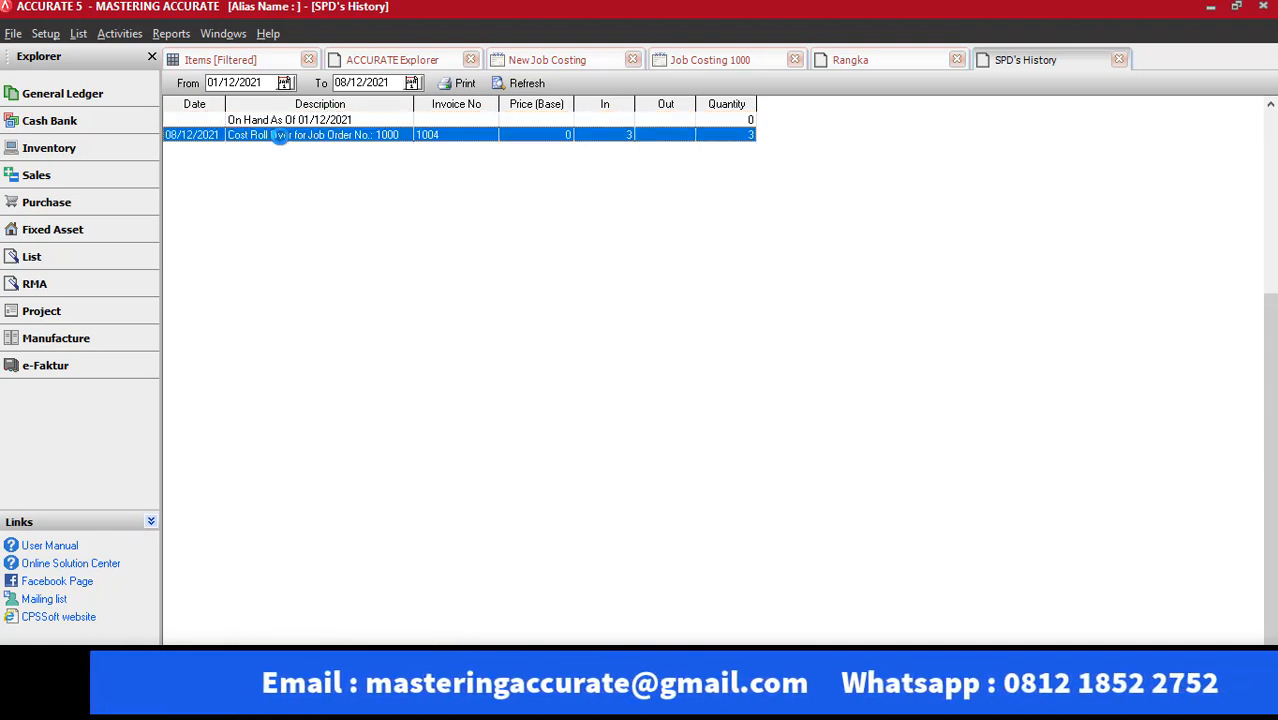
double_click(283, 139)
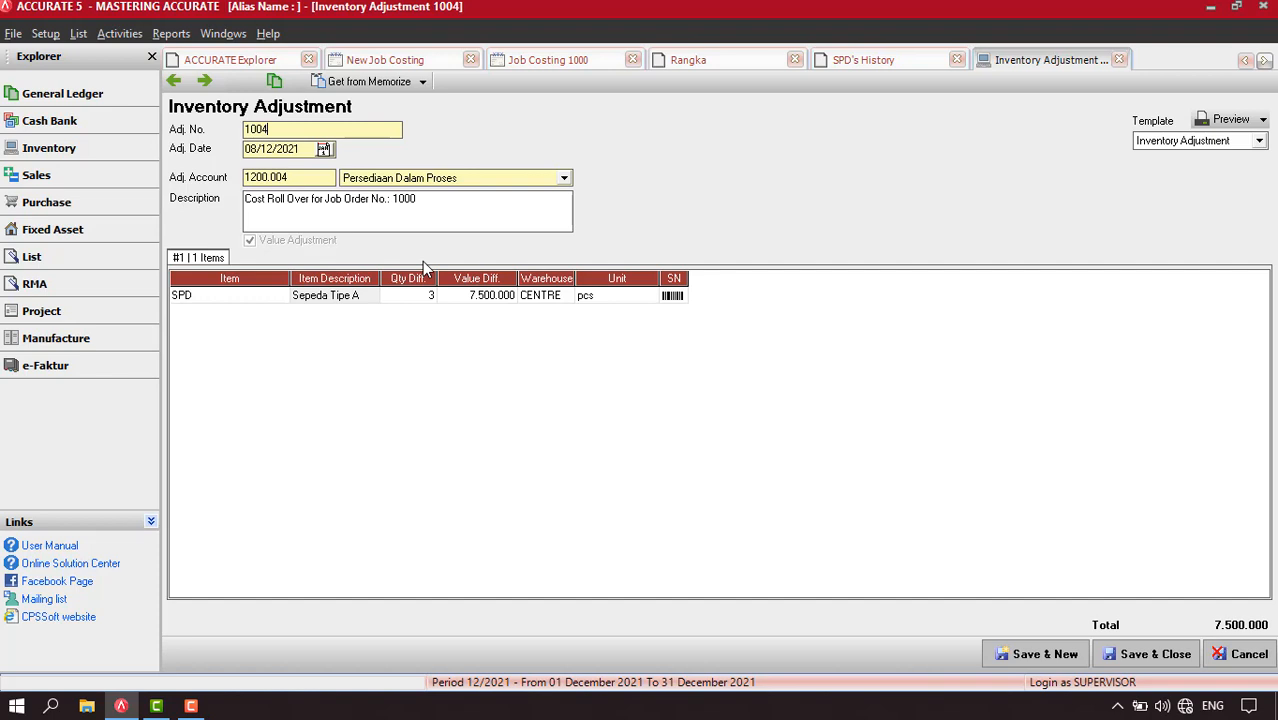
Examine the inventory adjustment's transaction journal at 150%, and close the journal, the adjustment, SPD's history and the Rangka item
click(284, 86)
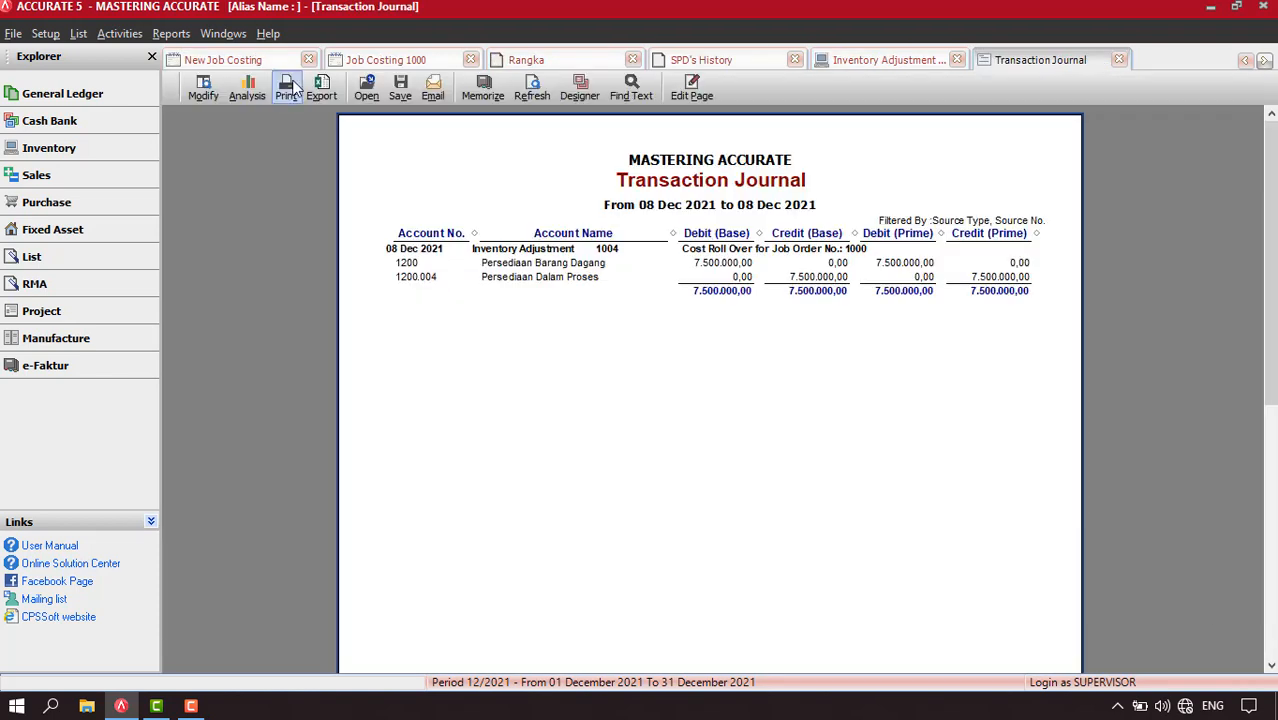
right_click(538, 338)
click(575, 376)
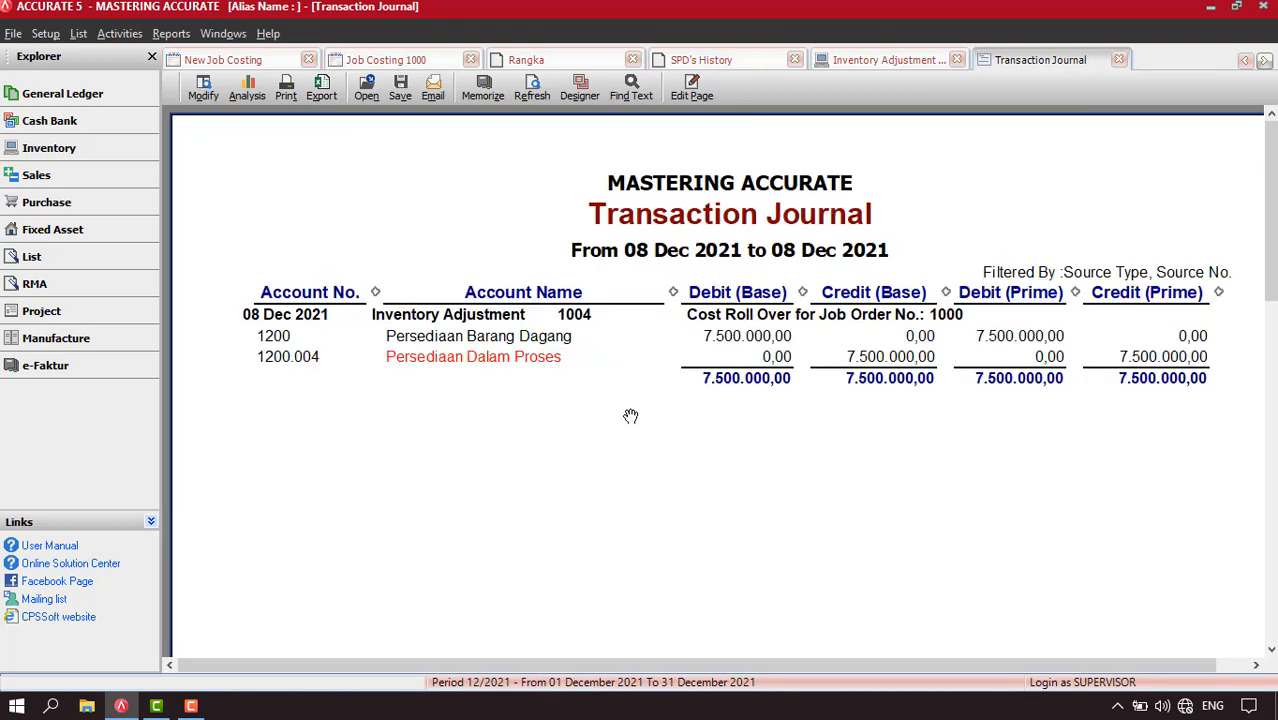
drag(635, 426, 565, 394)
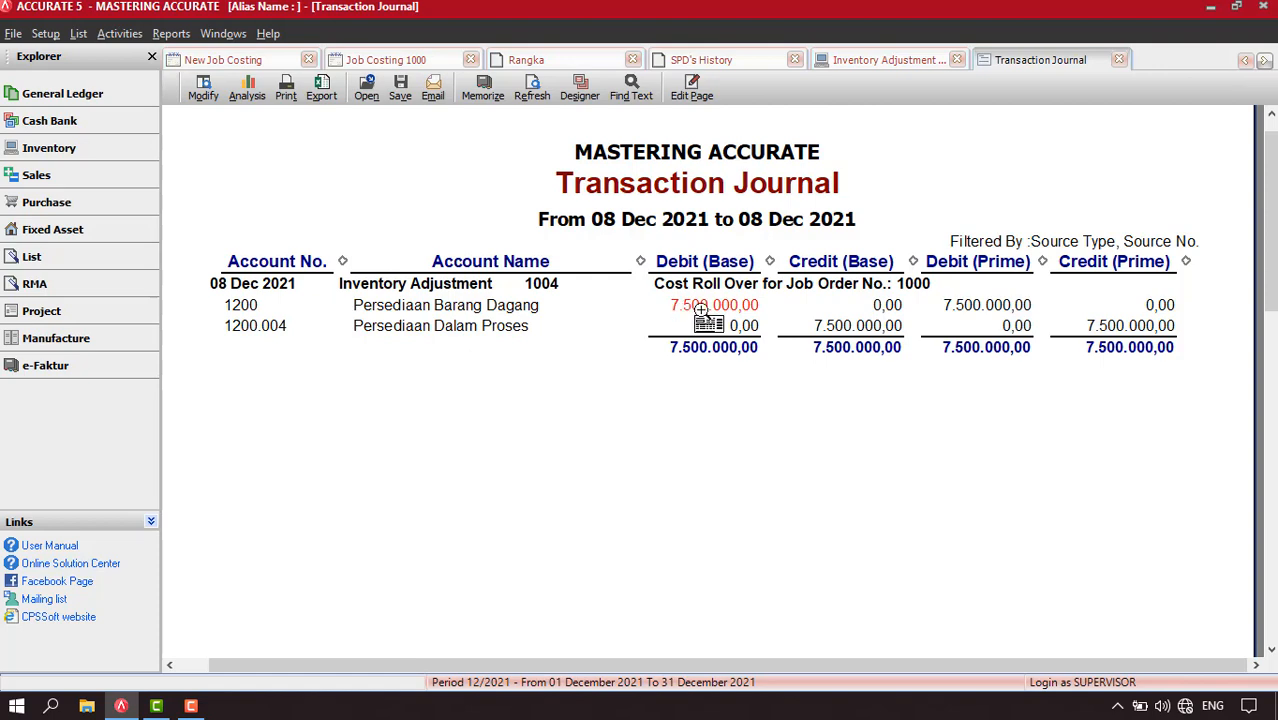
click(1119, 61)
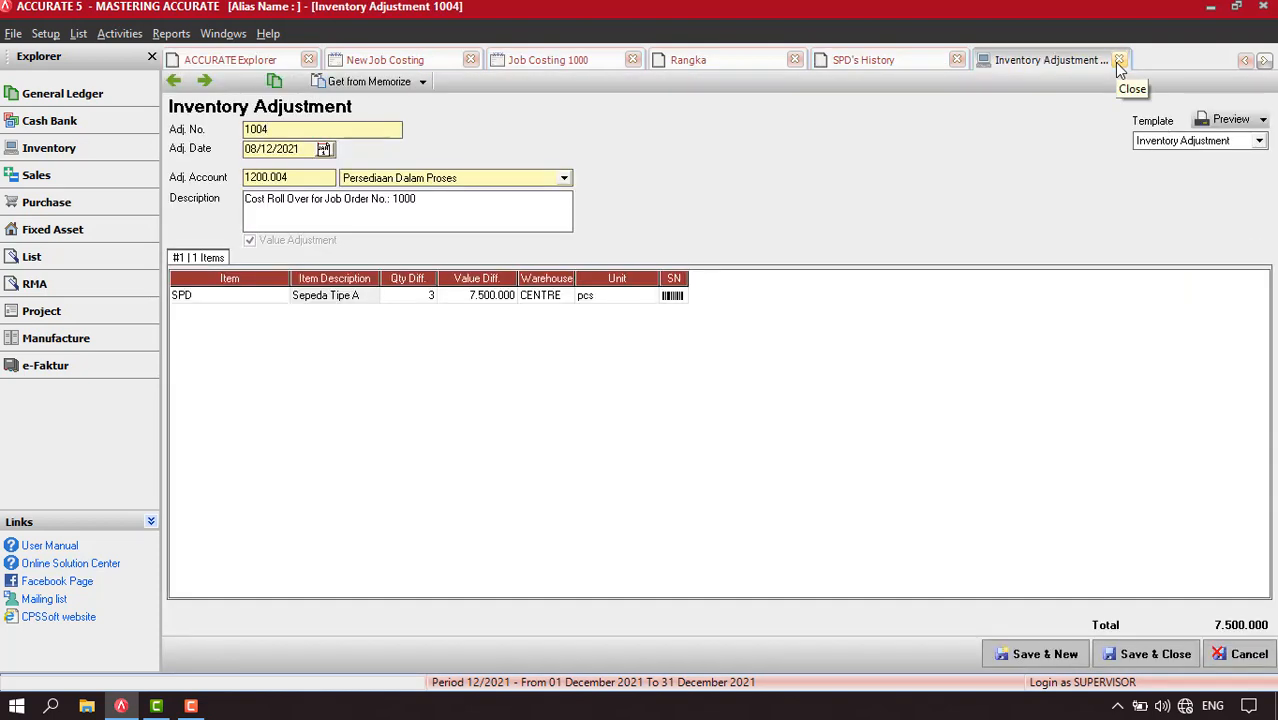
click(1119, 61)
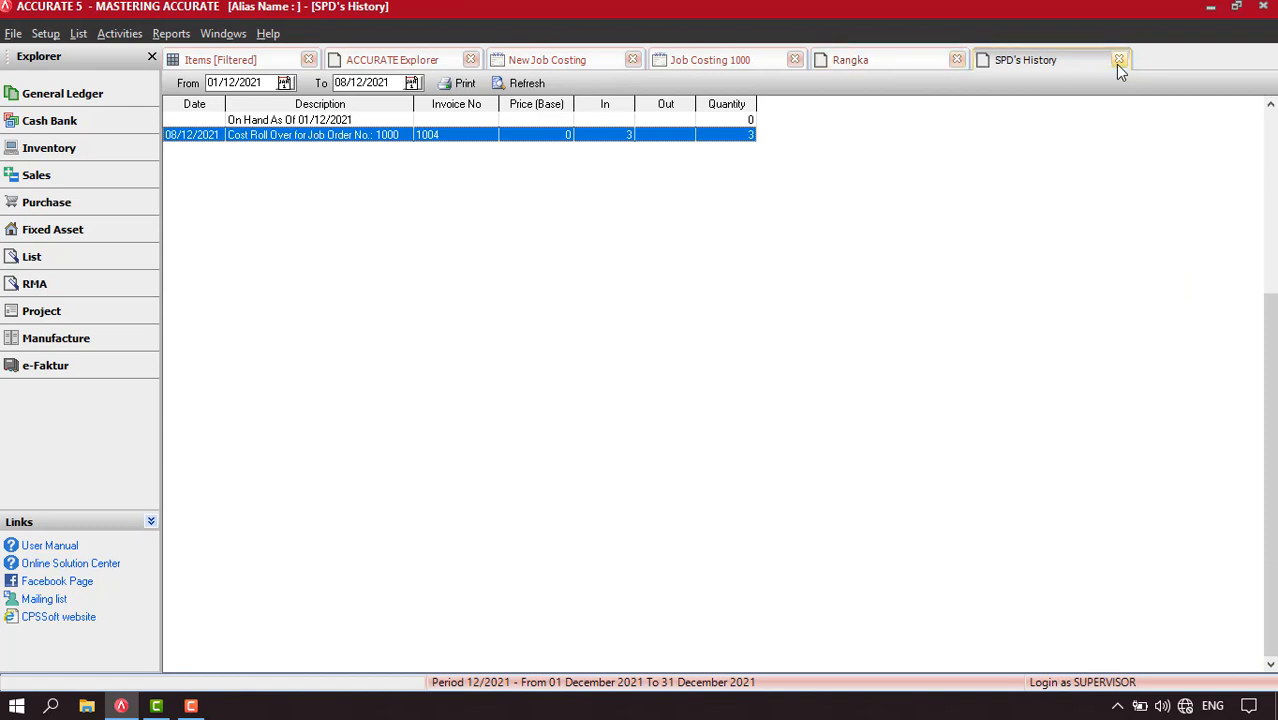
click(1118, 61)
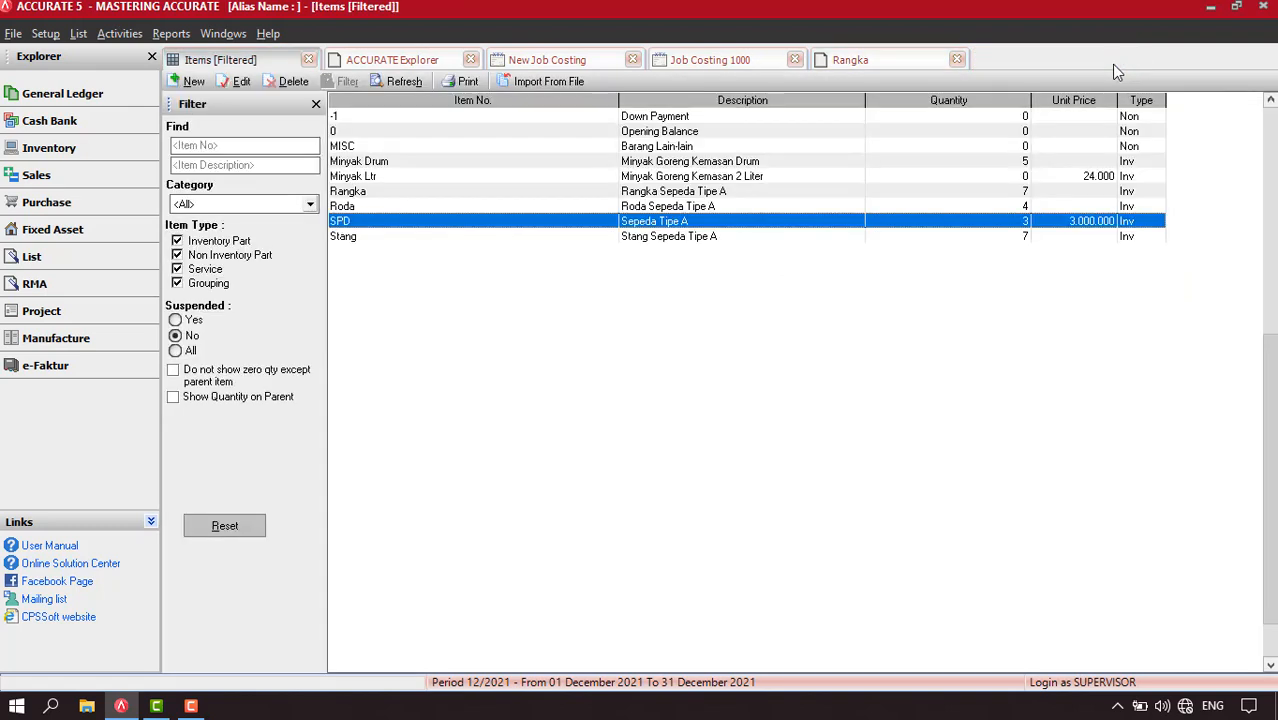
click(957, 61)
Start a new sales invoice for the customer Pelanggan Umum
click(119, 33)
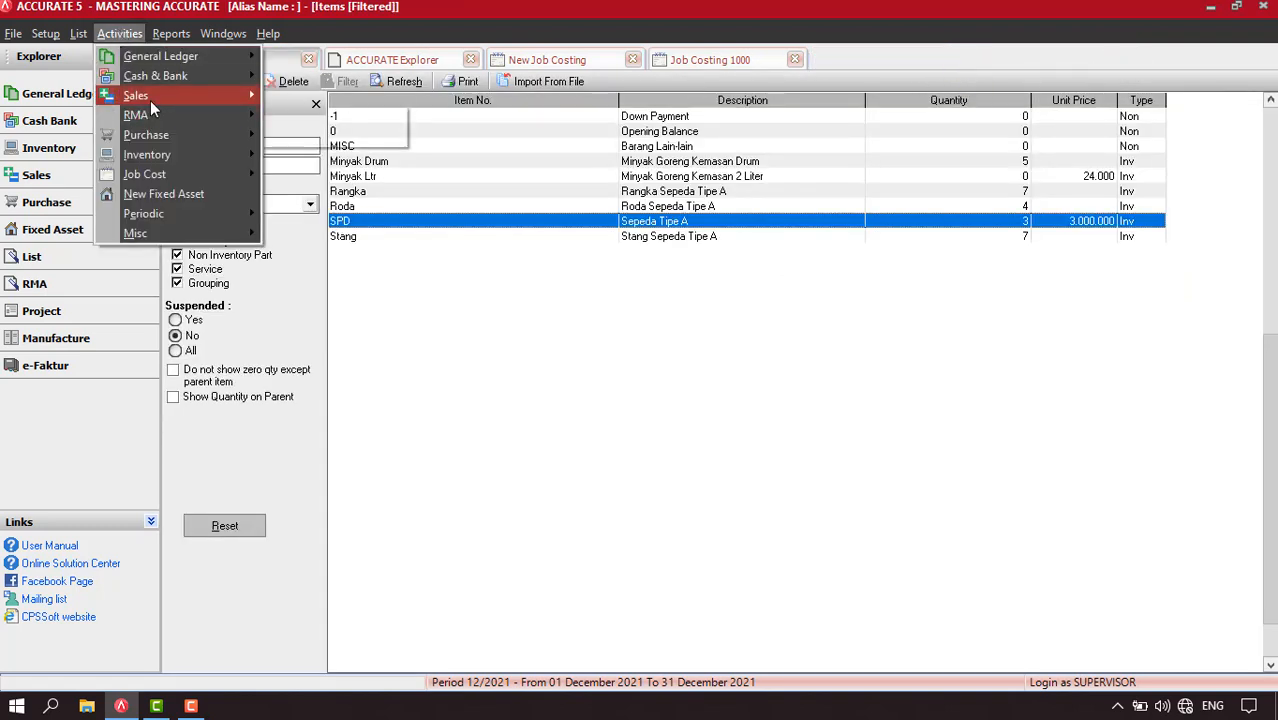
mouse_move(150, 100)
click(334, 156)
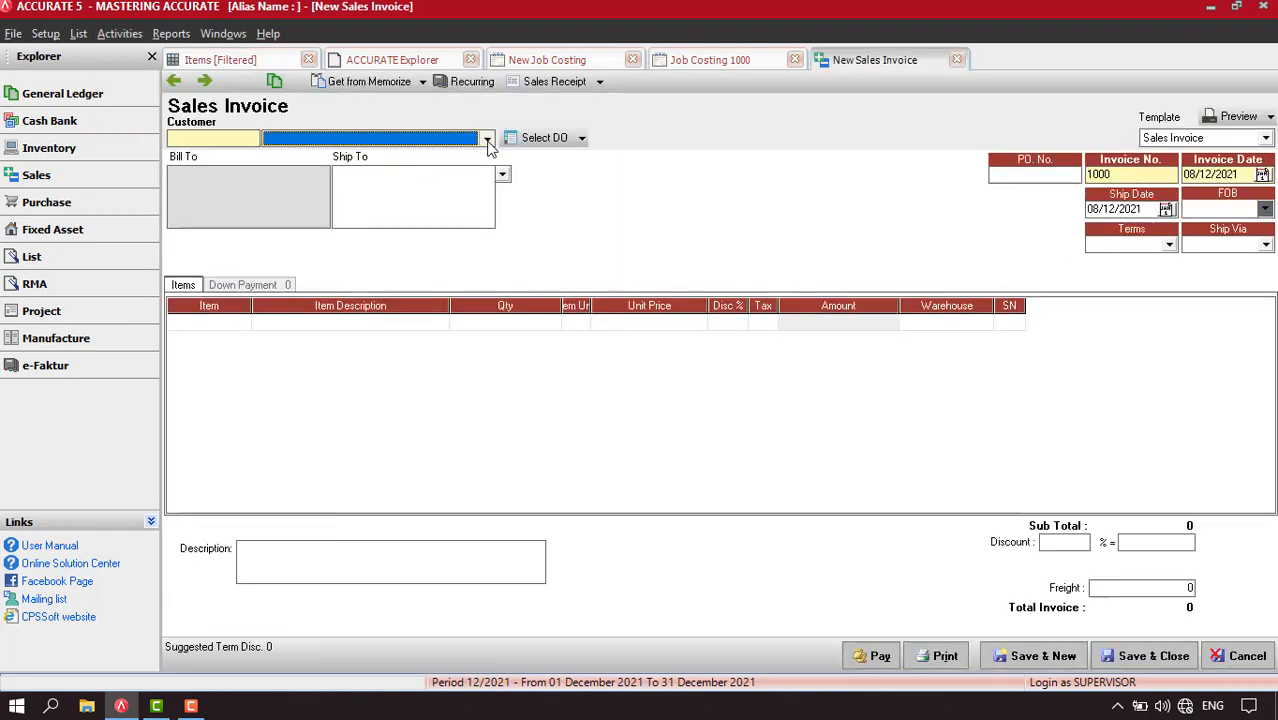
click(487, 139)
click(310, 168)
Add 1 pcs of SPD (Sepeda Tipe A) to the sales invoice, save it by moving to the next record, and return to the saved invoice
click(229, 322)
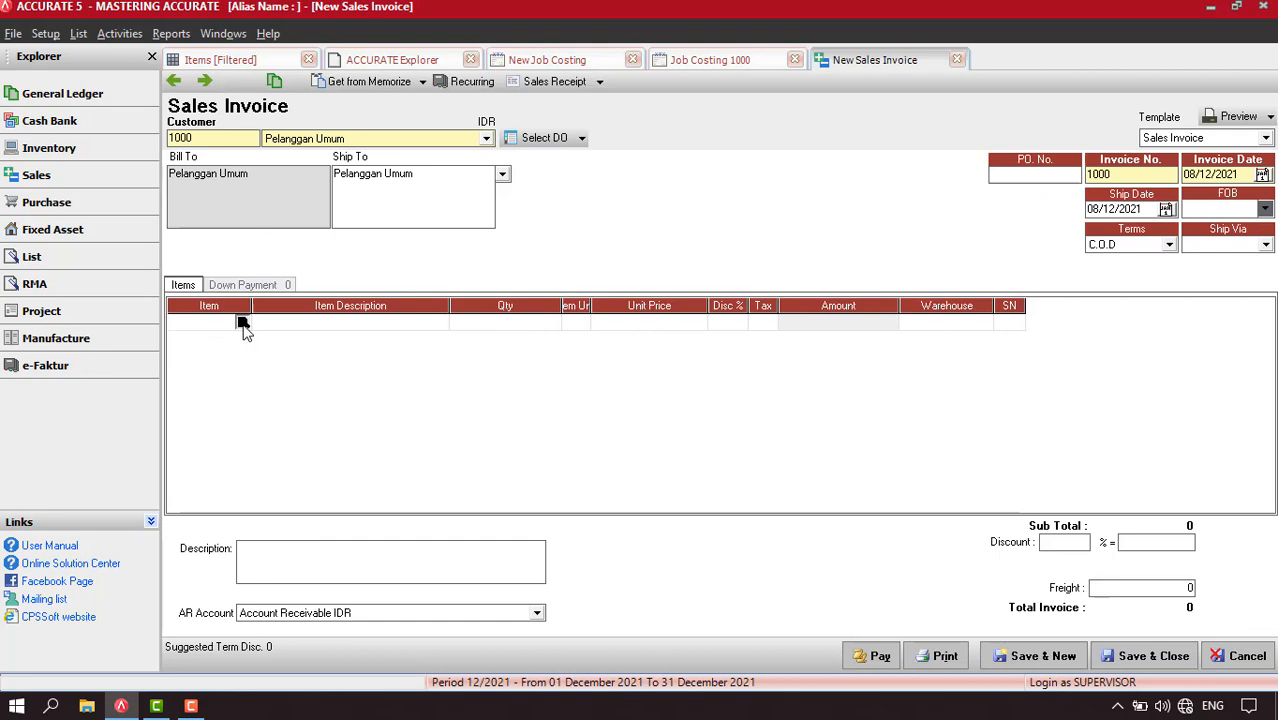
click(241, 322)
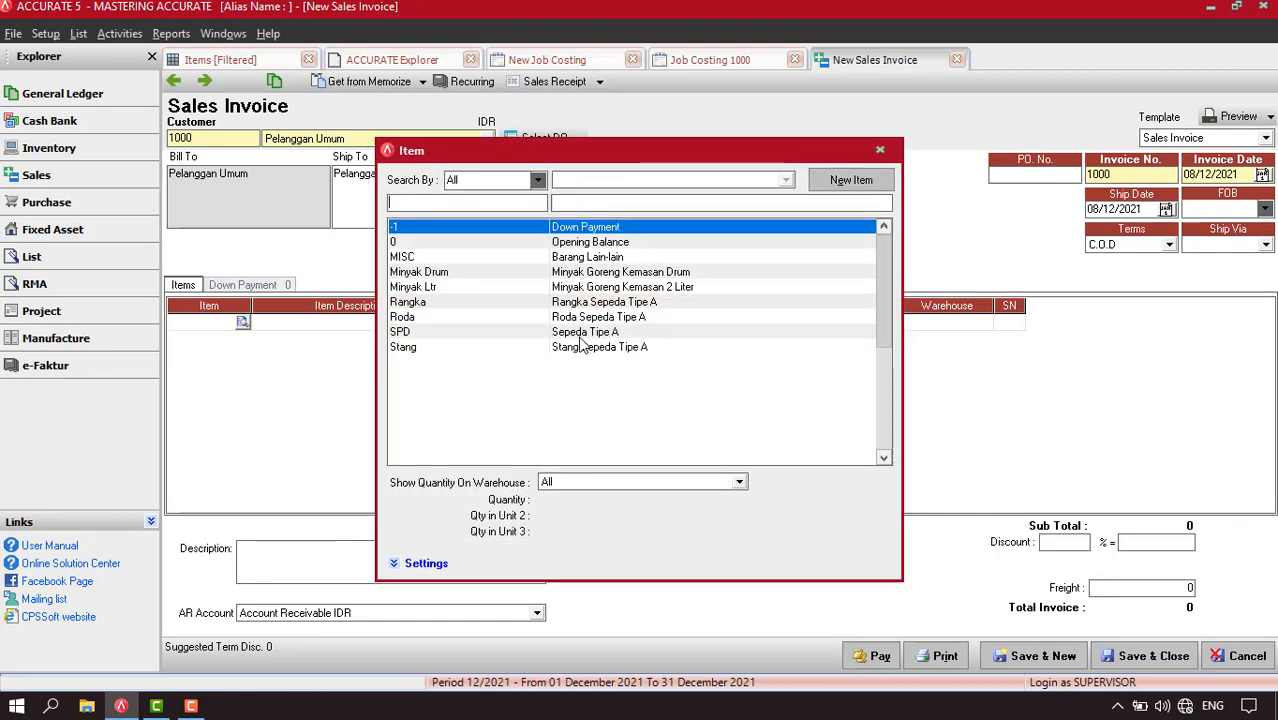
double_click(580, 332)
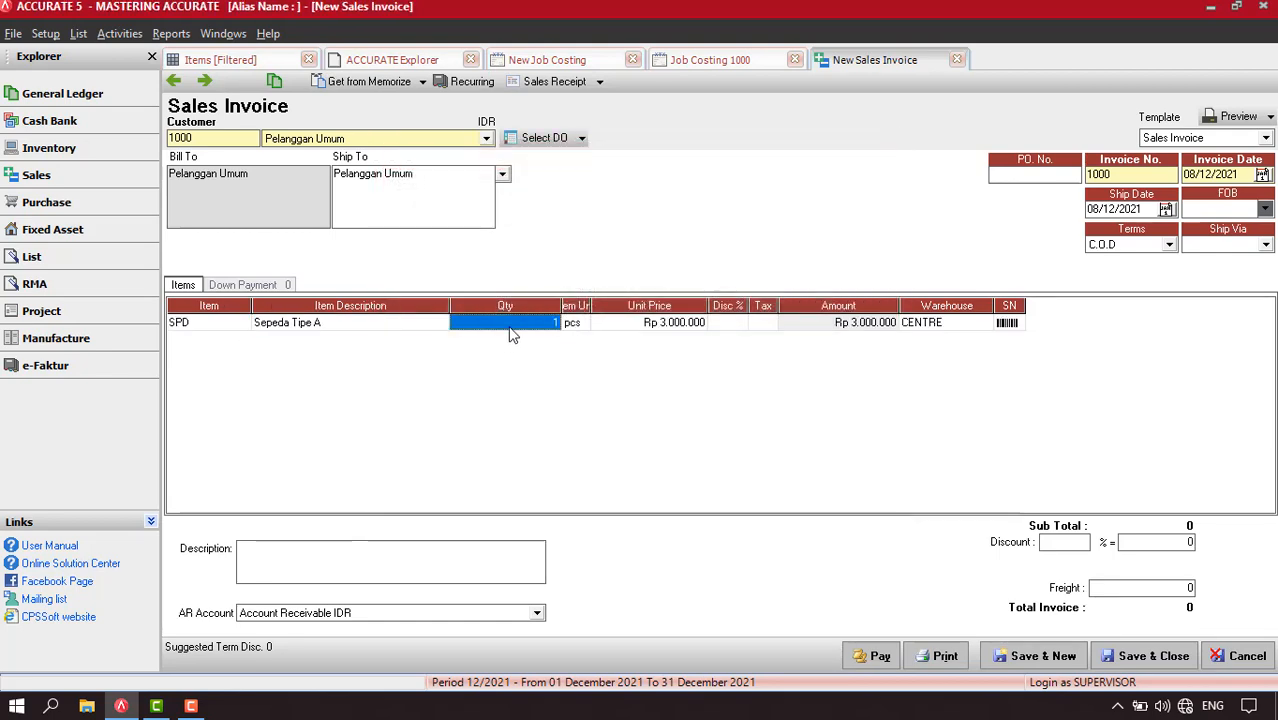
click(509, 329)
key(Tab)
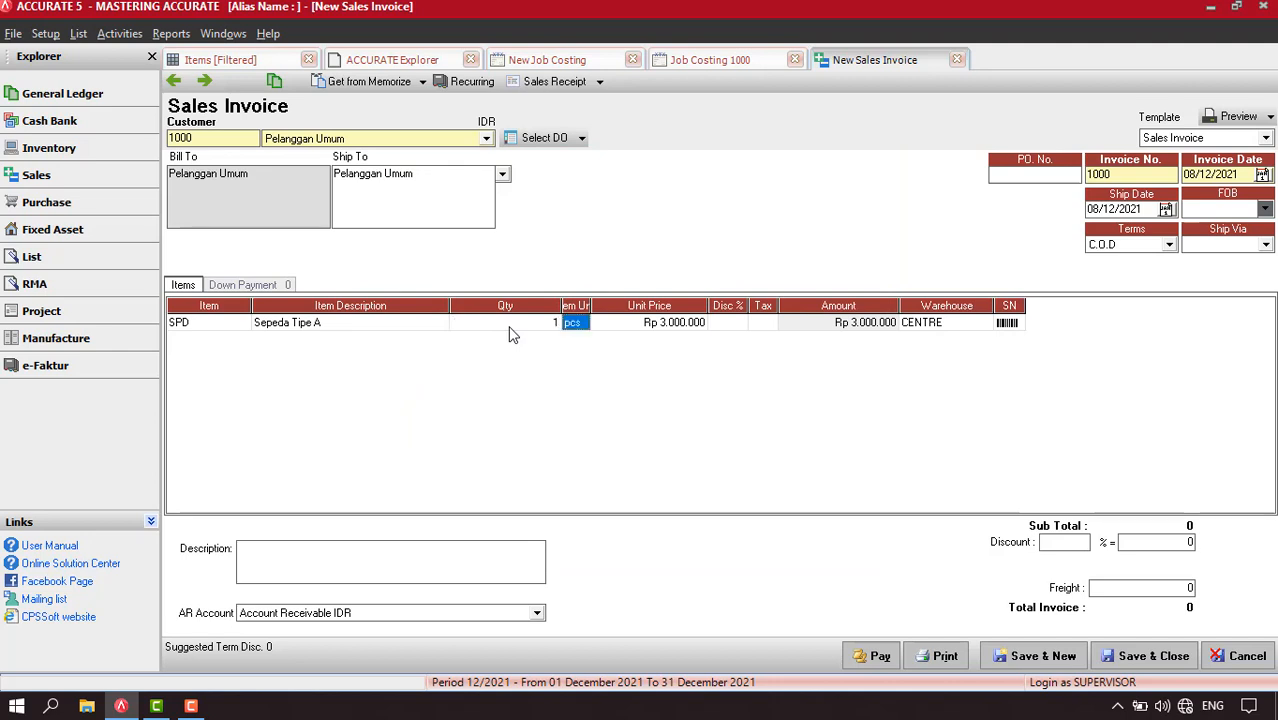
click(206, 82)
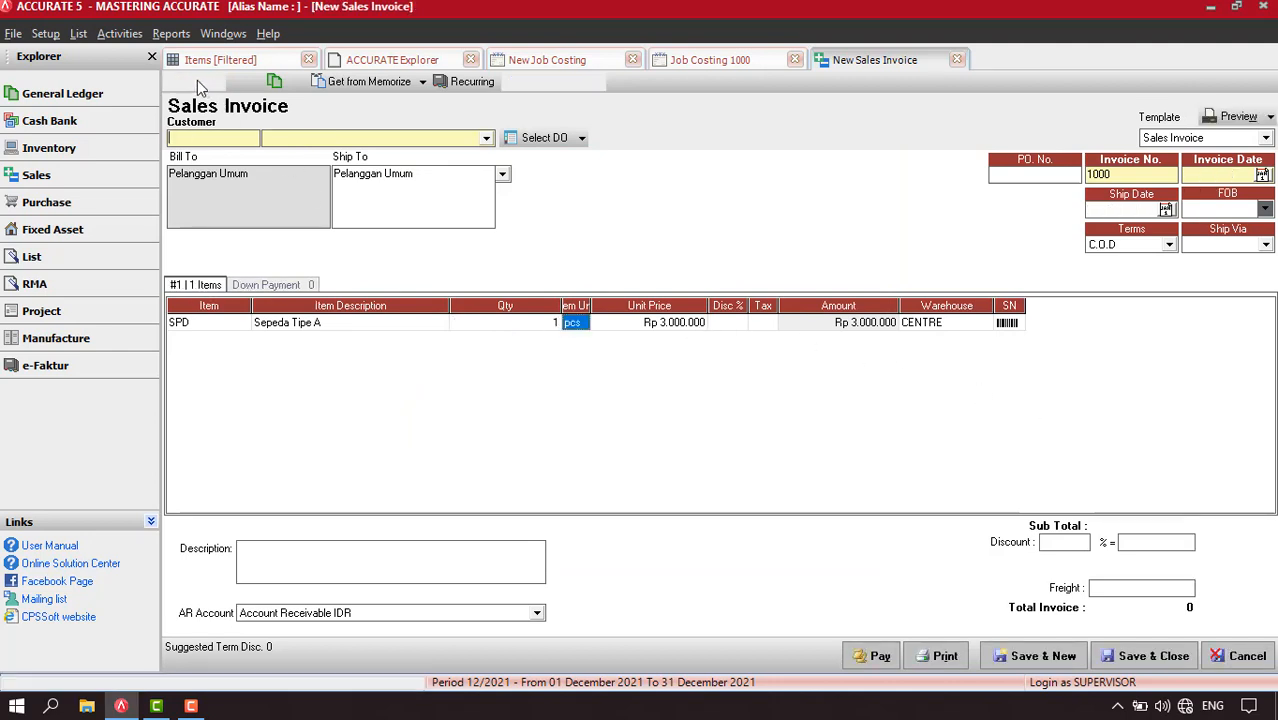
click(175, 83)
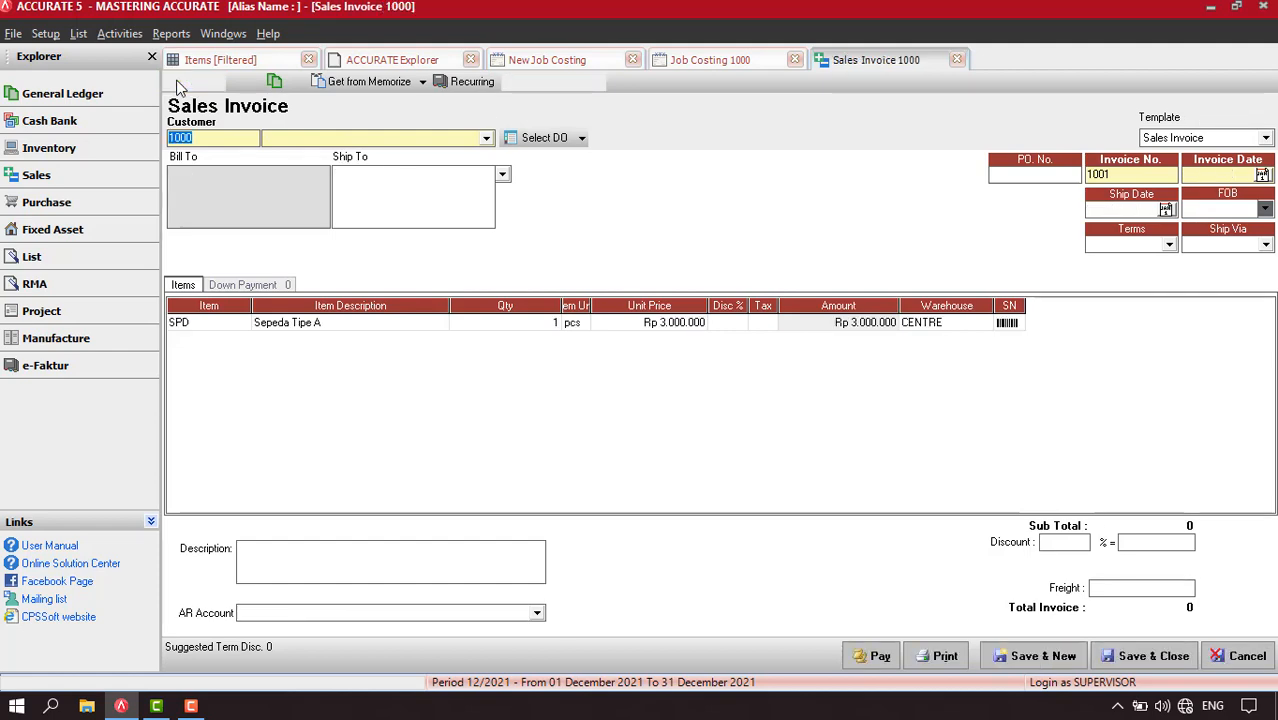
Examine the saved sales invoice's transaction journal at 150%
click(275, 81)
right_click(492, 352)
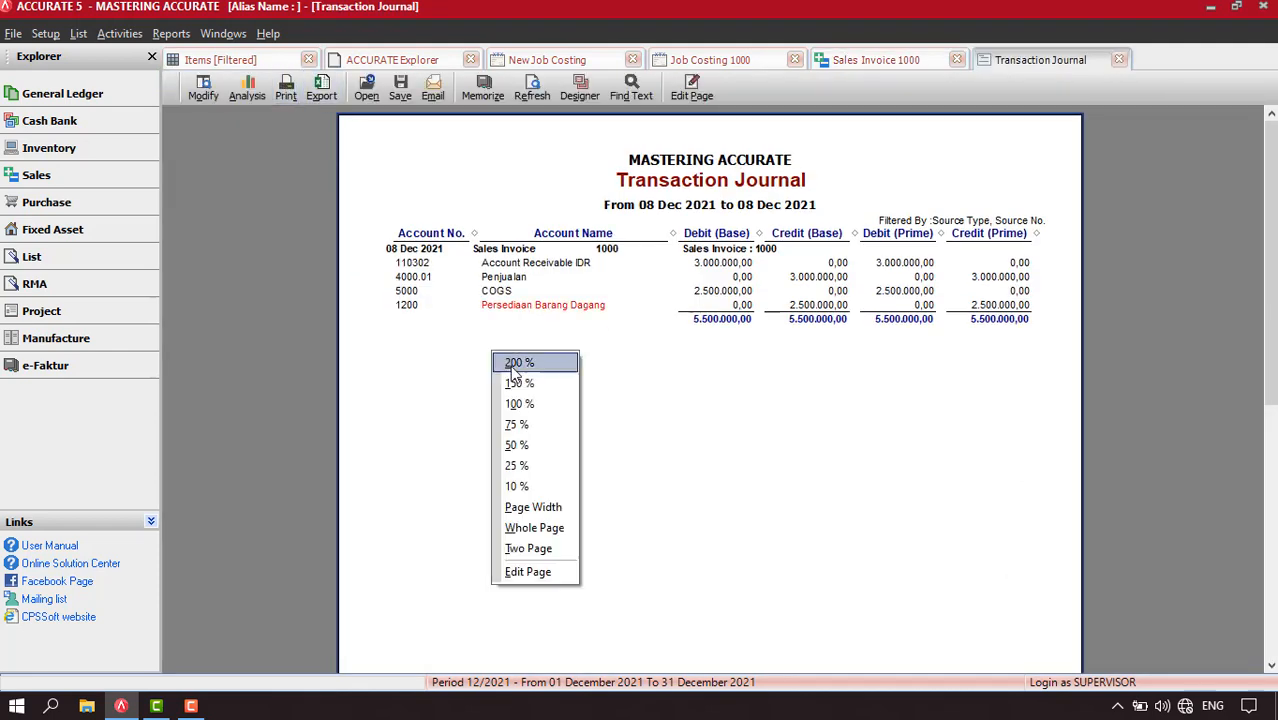
click(524, 390)
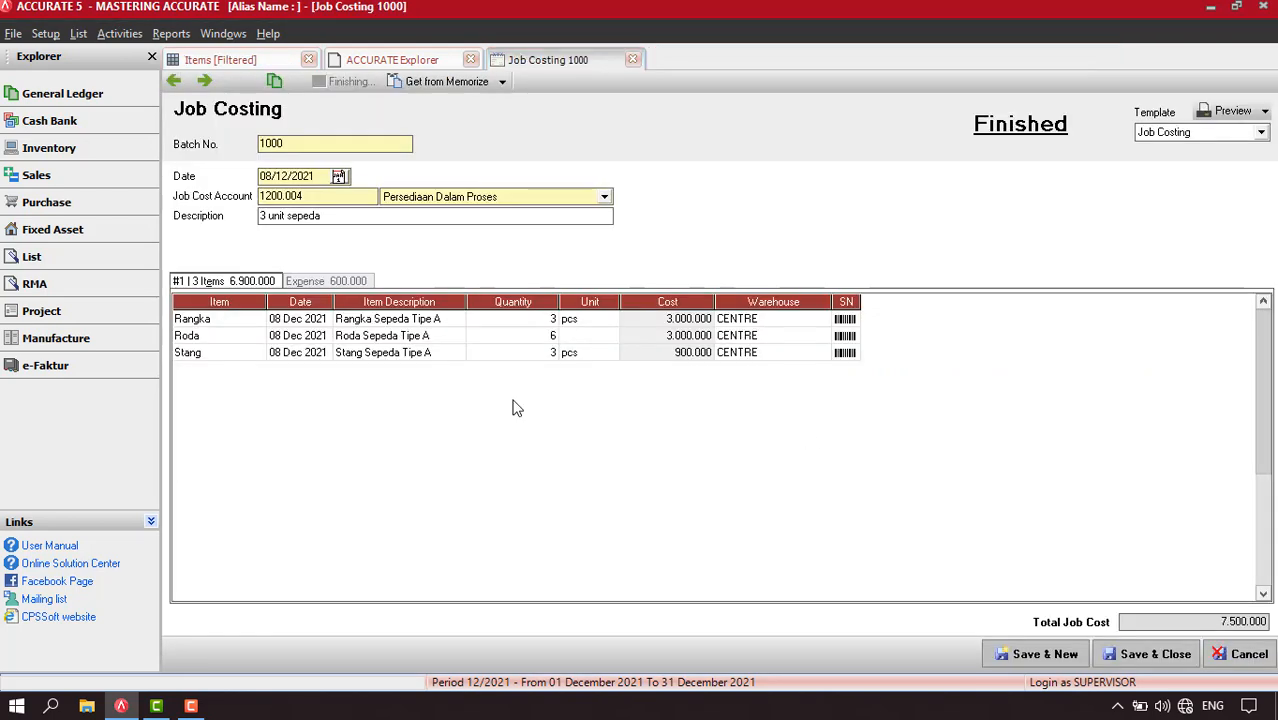
Compare the expense and item lines of the finished job costing, ending on the expense lines
click(320, 283)
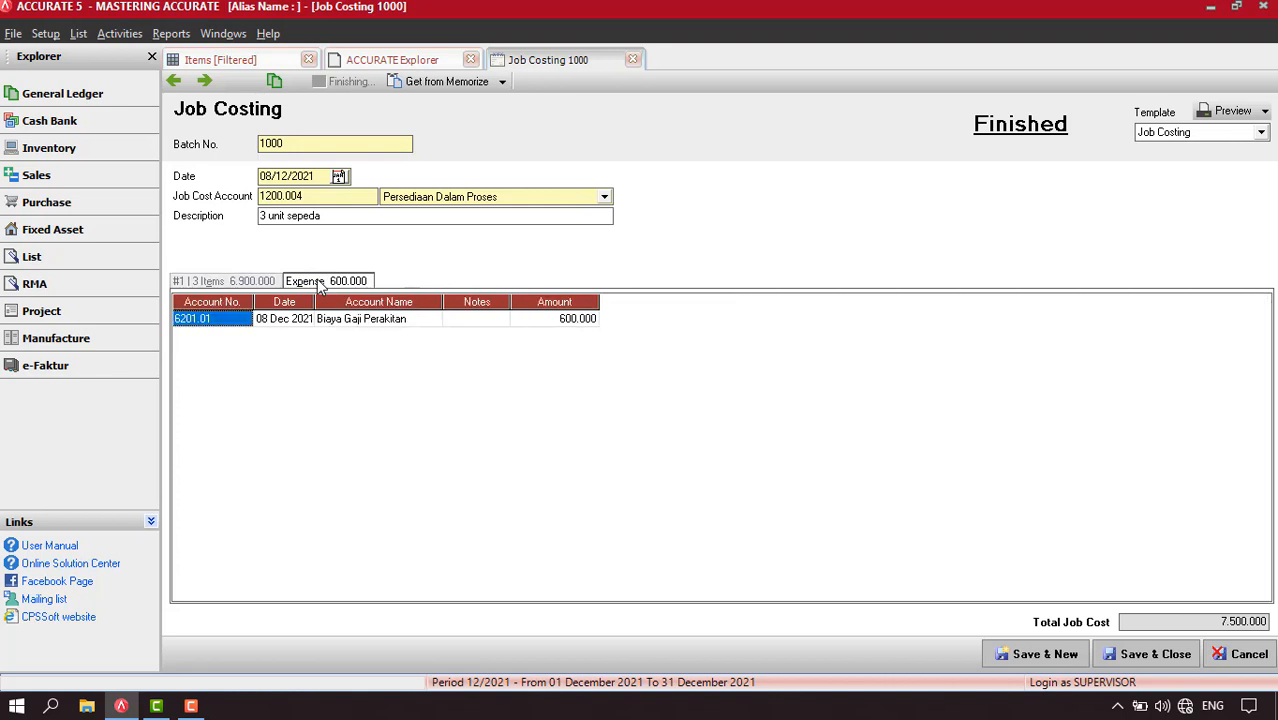
click(256, 283)
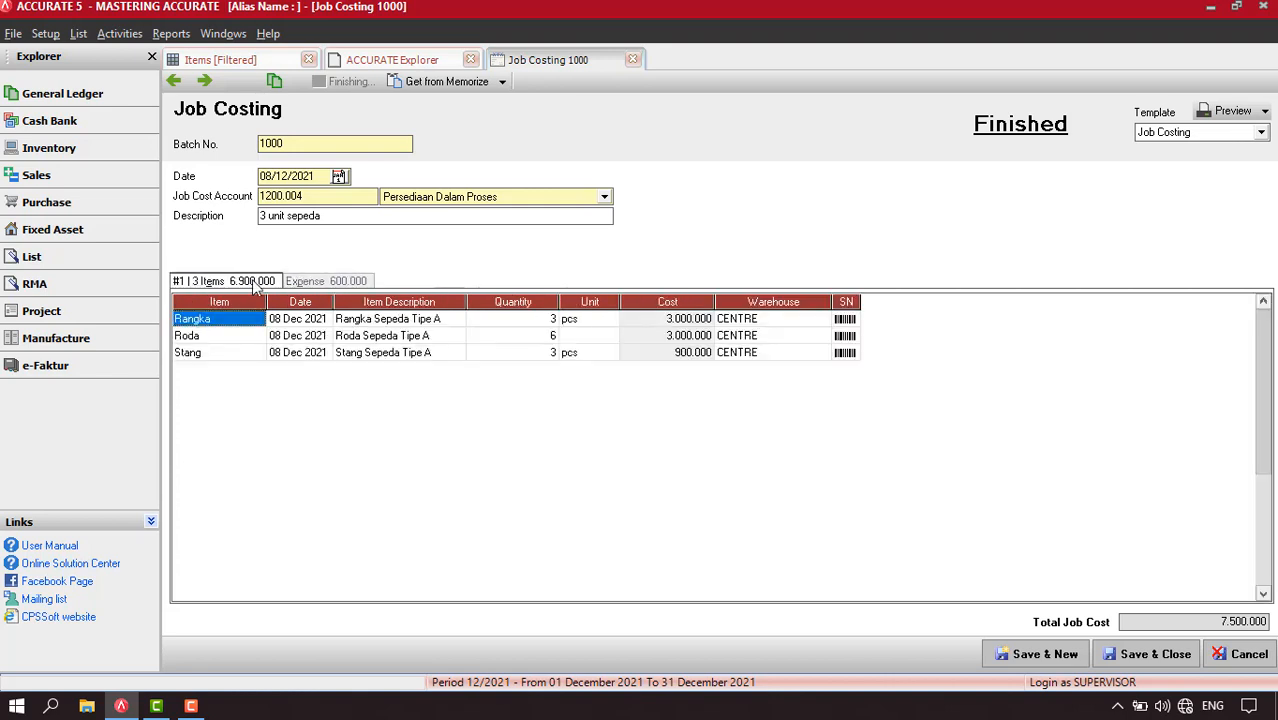
click(328, 283)
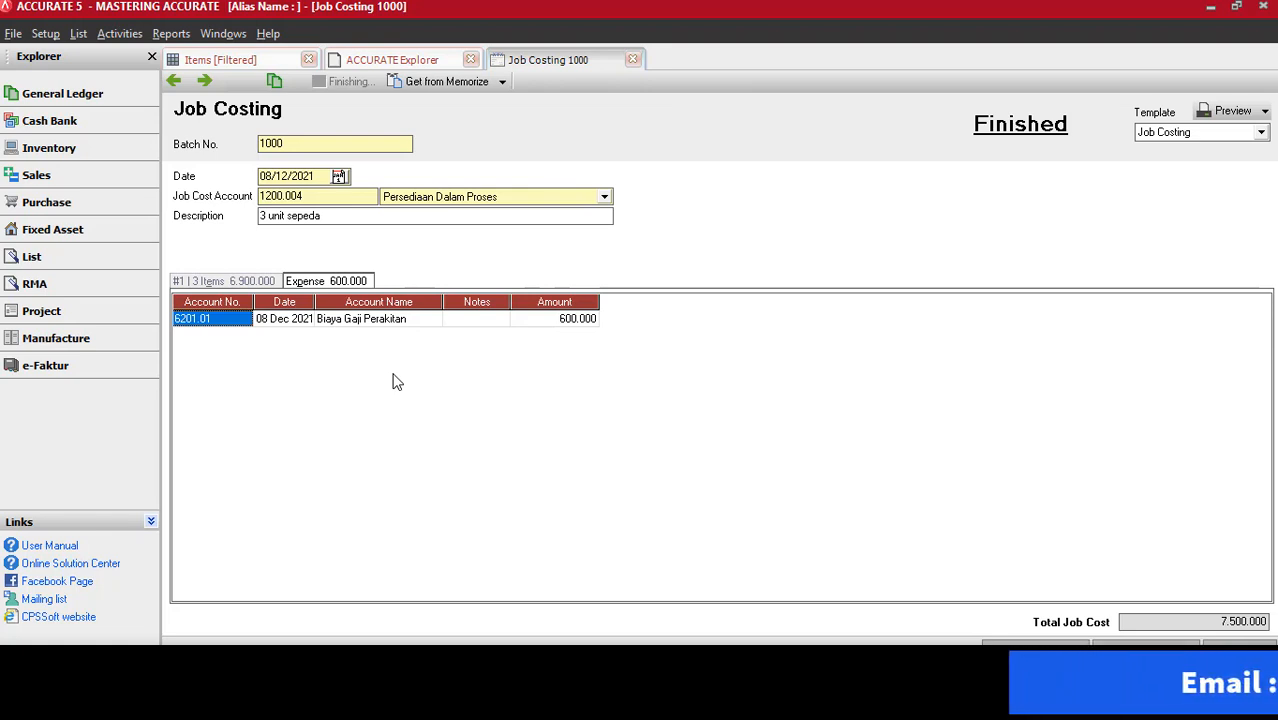
Start a new other payment paid from Kas Besar with the memo "pembayaran gaji perakitan"
click(121, 35)
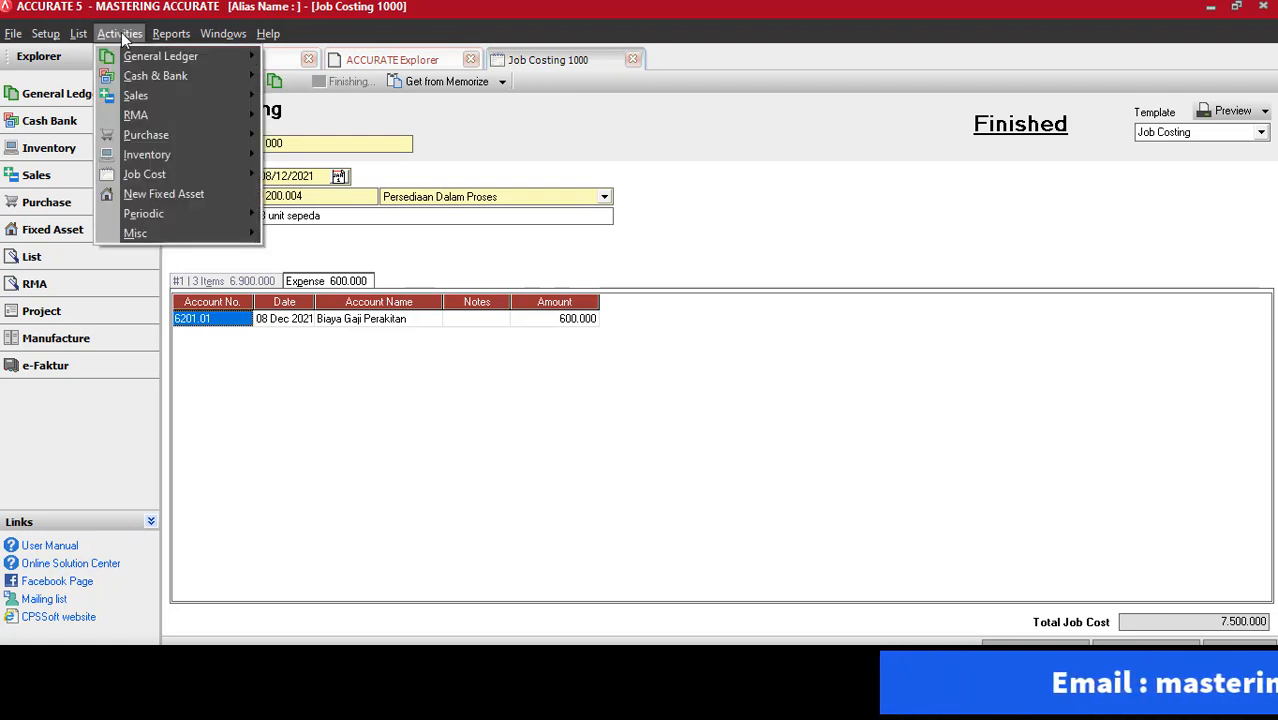
mouse_move(158, 73)
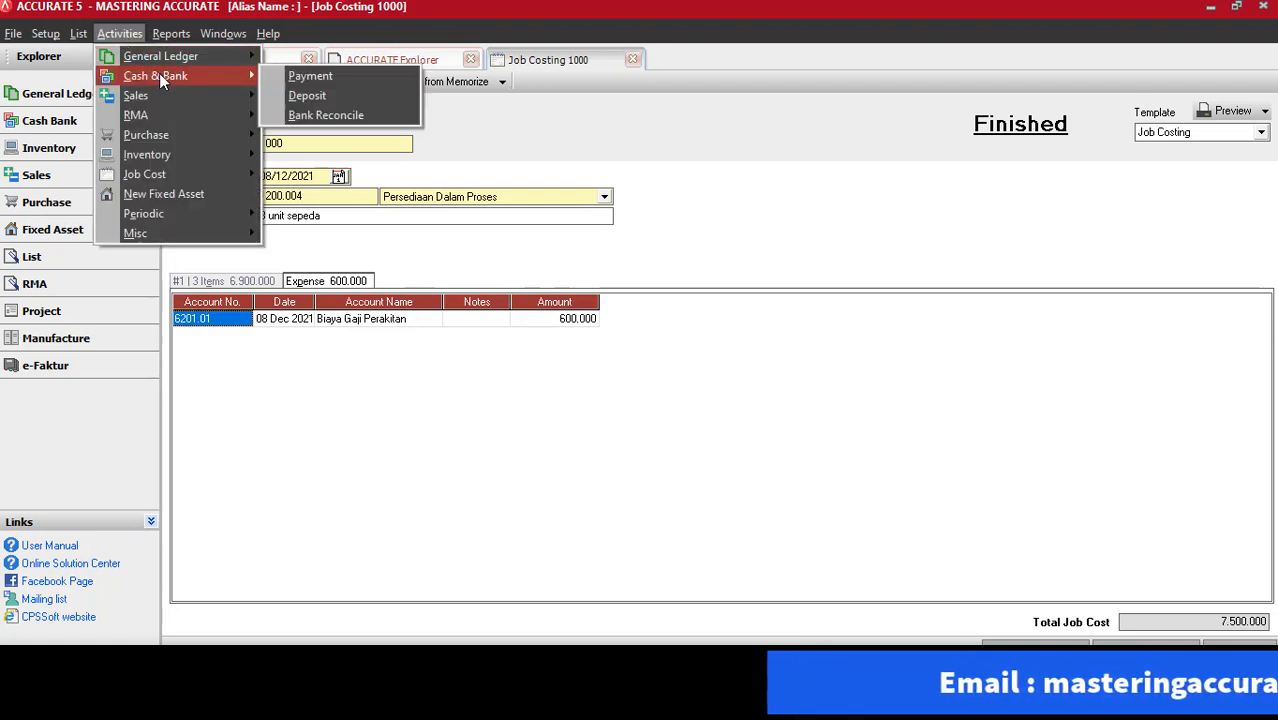
click(318, 76)
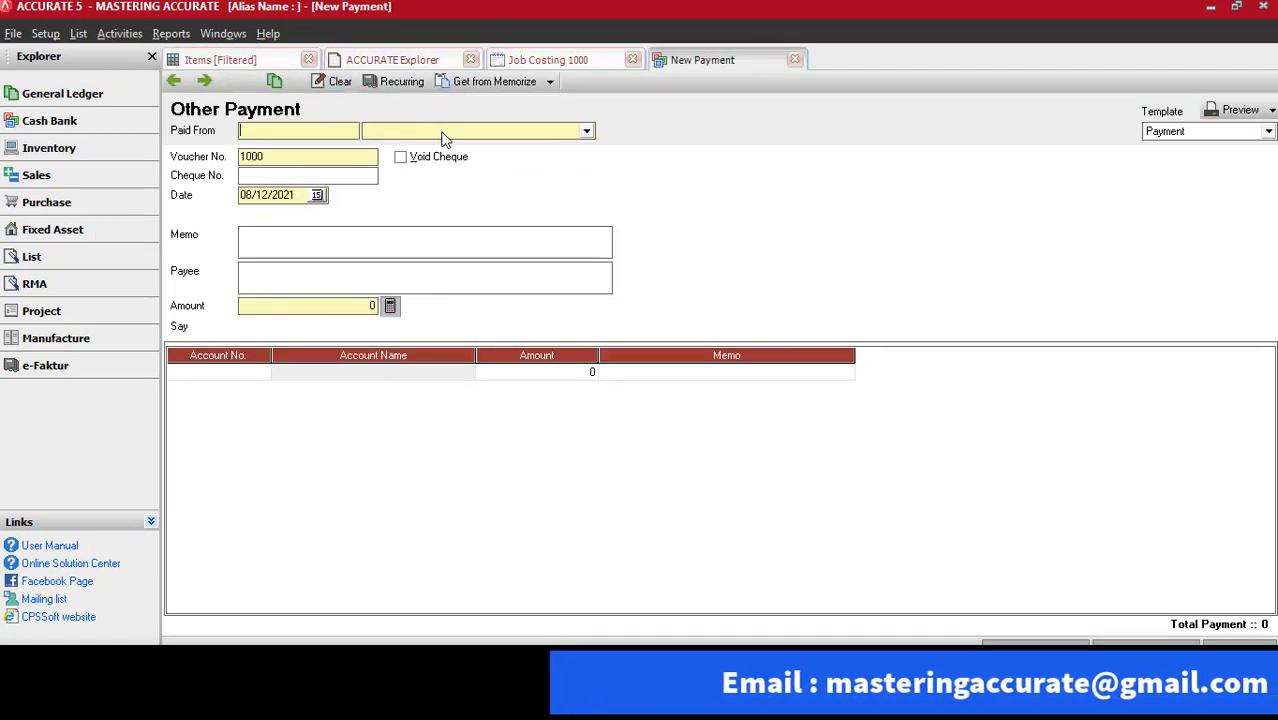
click(441, 132)
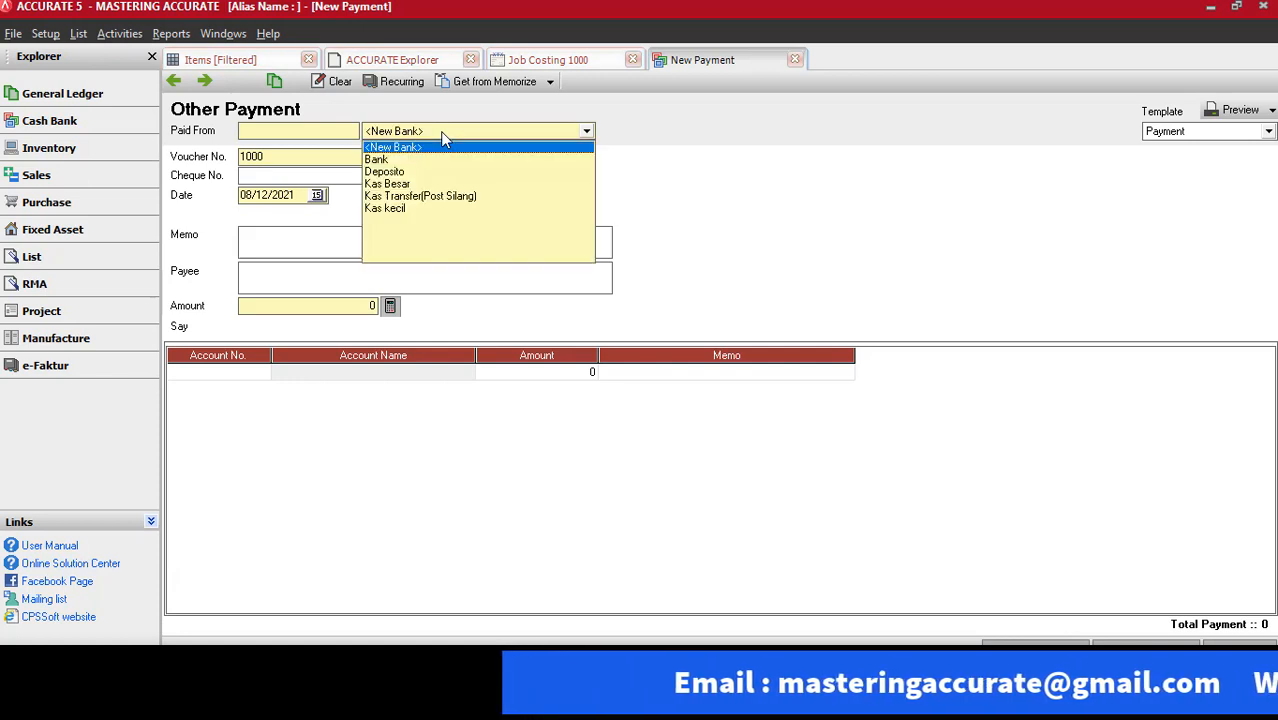
click(388, 185)
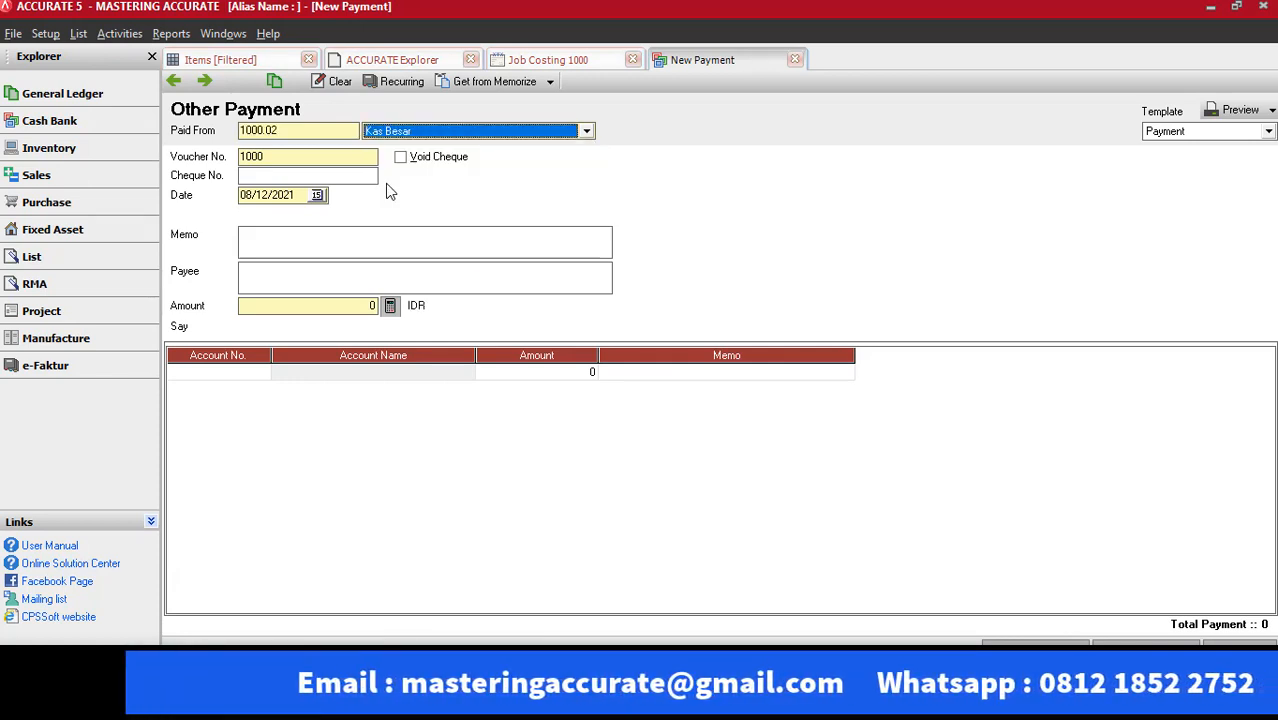
click(286, 234)
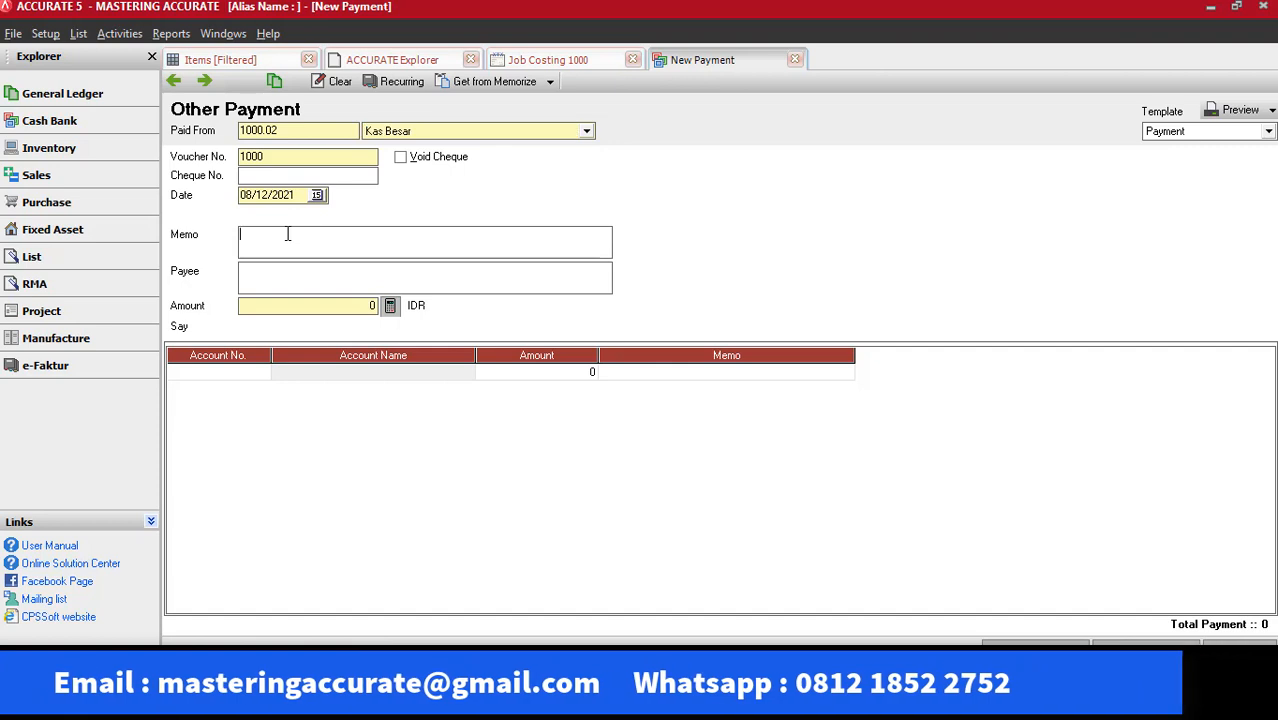
text(pembayara)
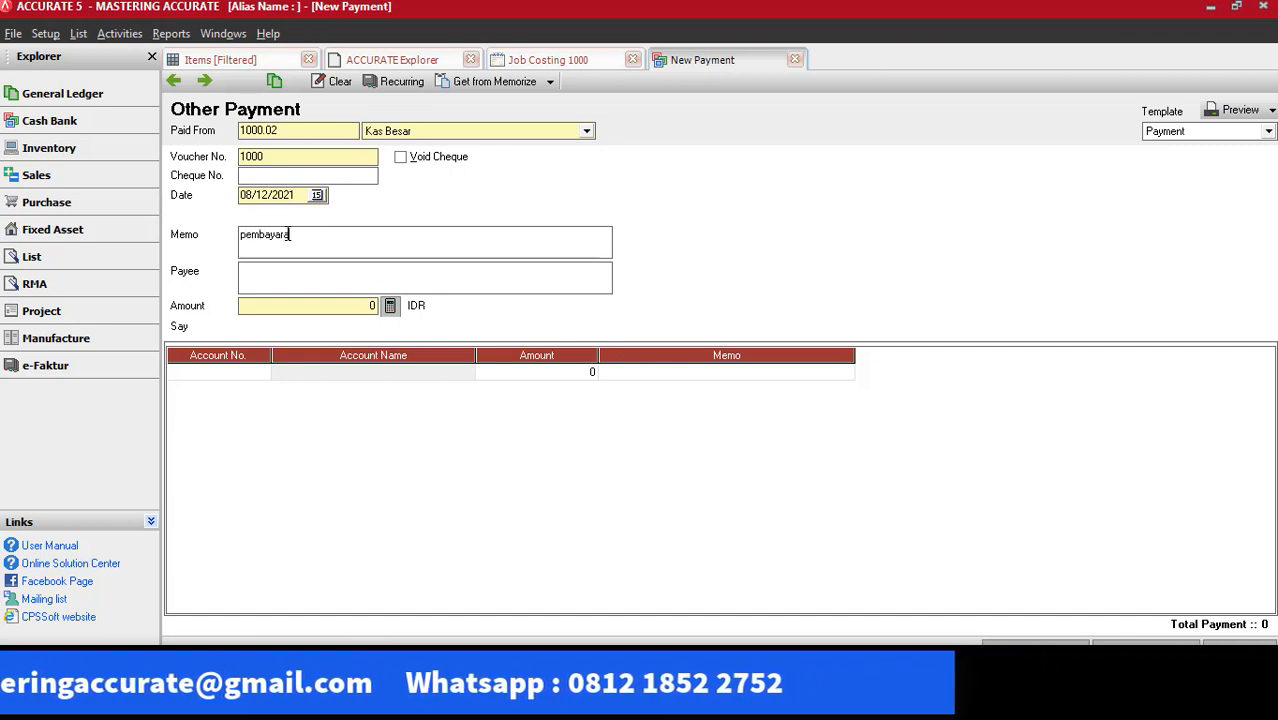
text(n gaji perak)
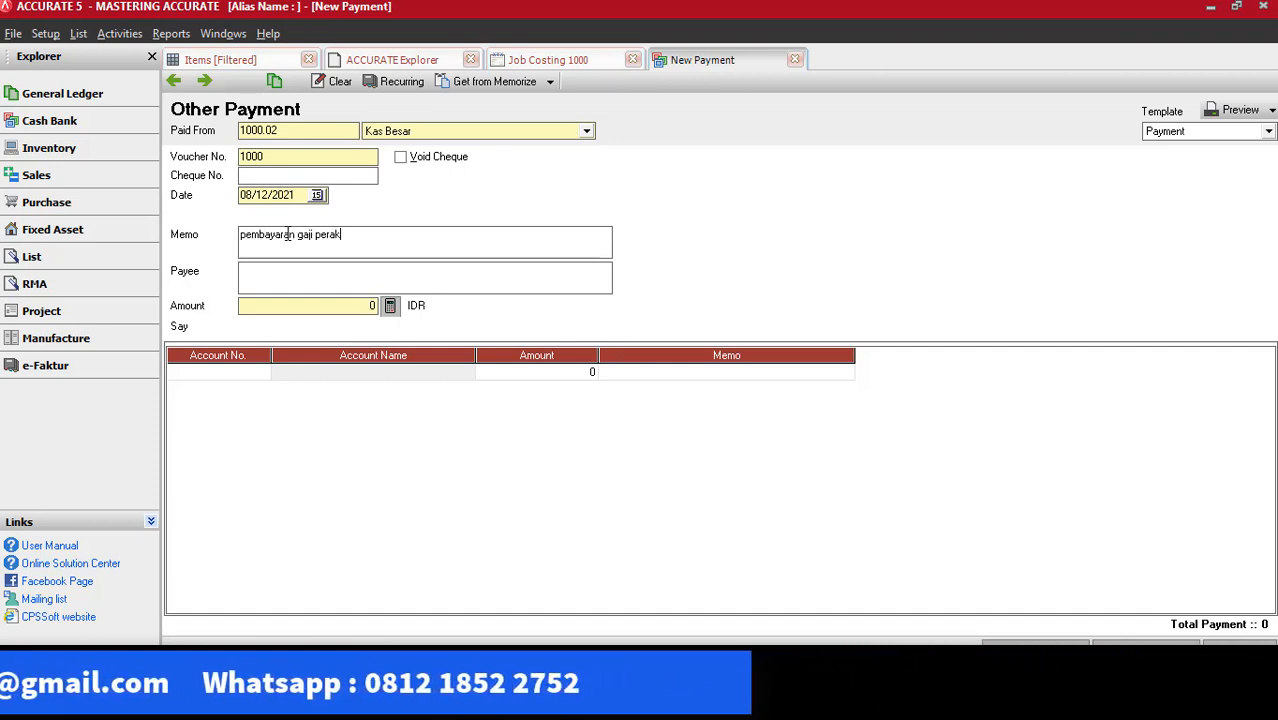
text(itan)
Add the account Biaya Gaji Perakitan with an amount of 600.000 to the payment and calculate the payment's total amount from it
click(240, 372)
click(262, 373)
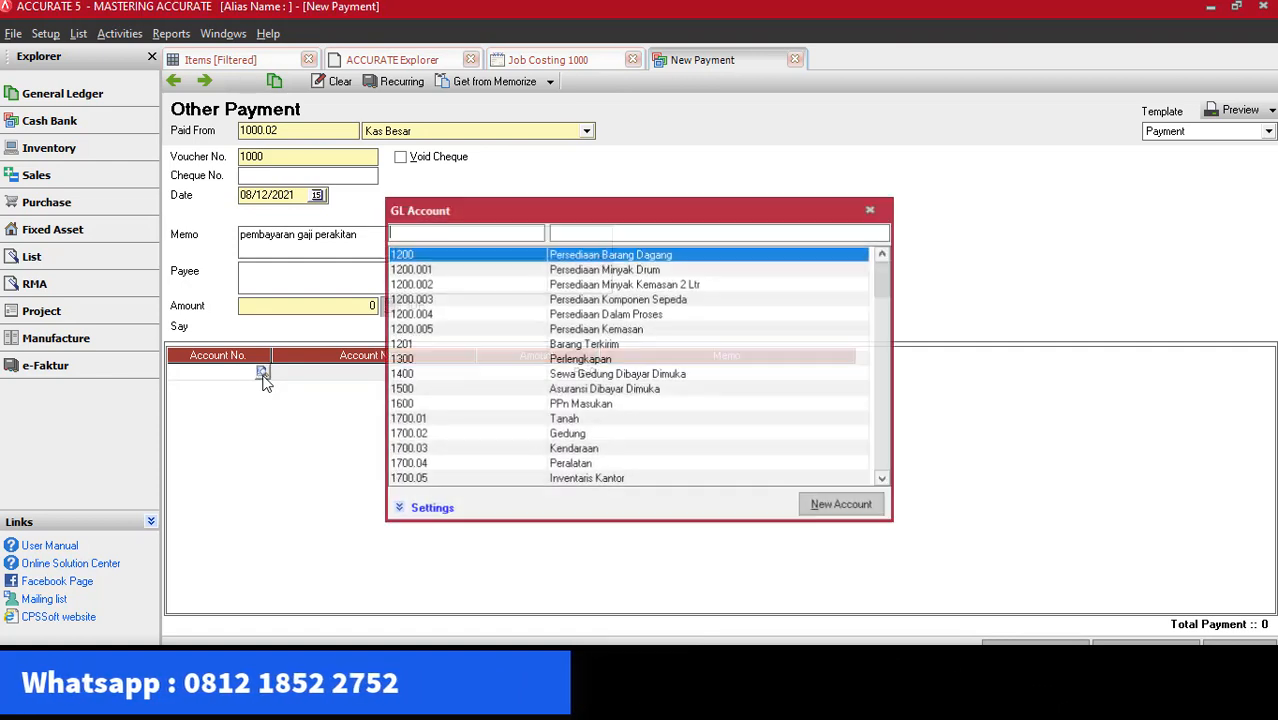
click(601, 235)
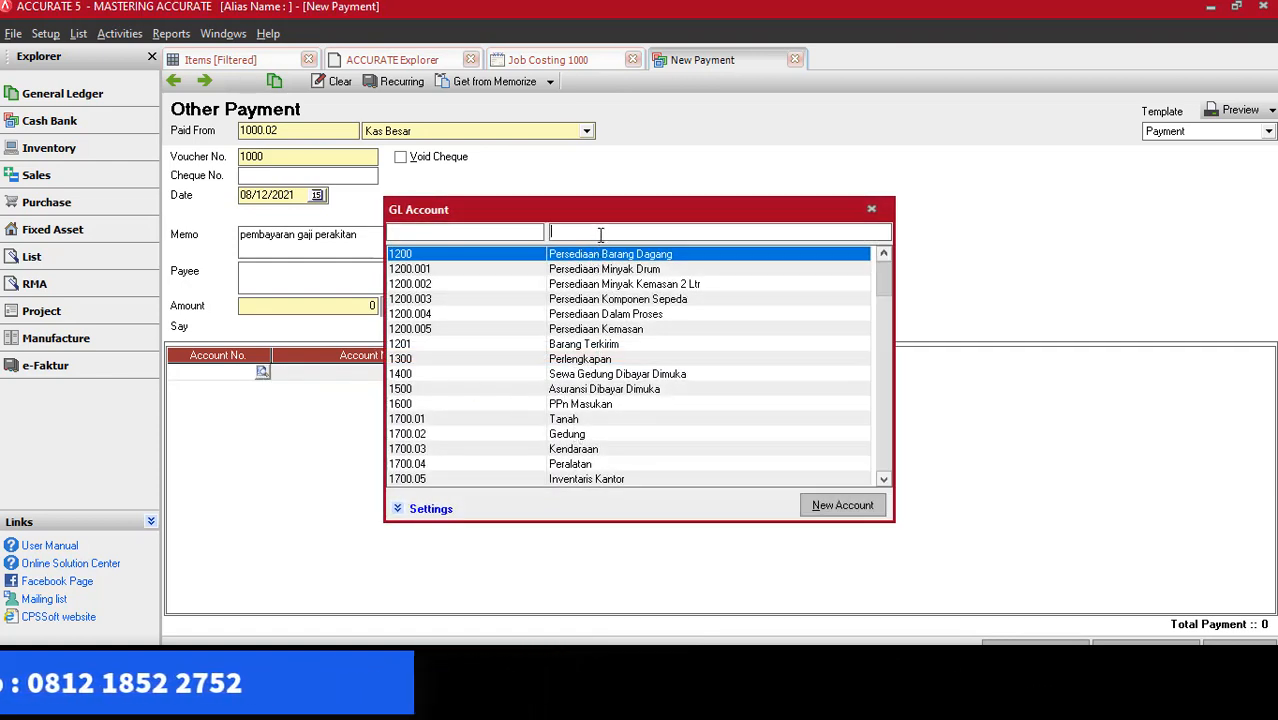
text(biaya gaji)
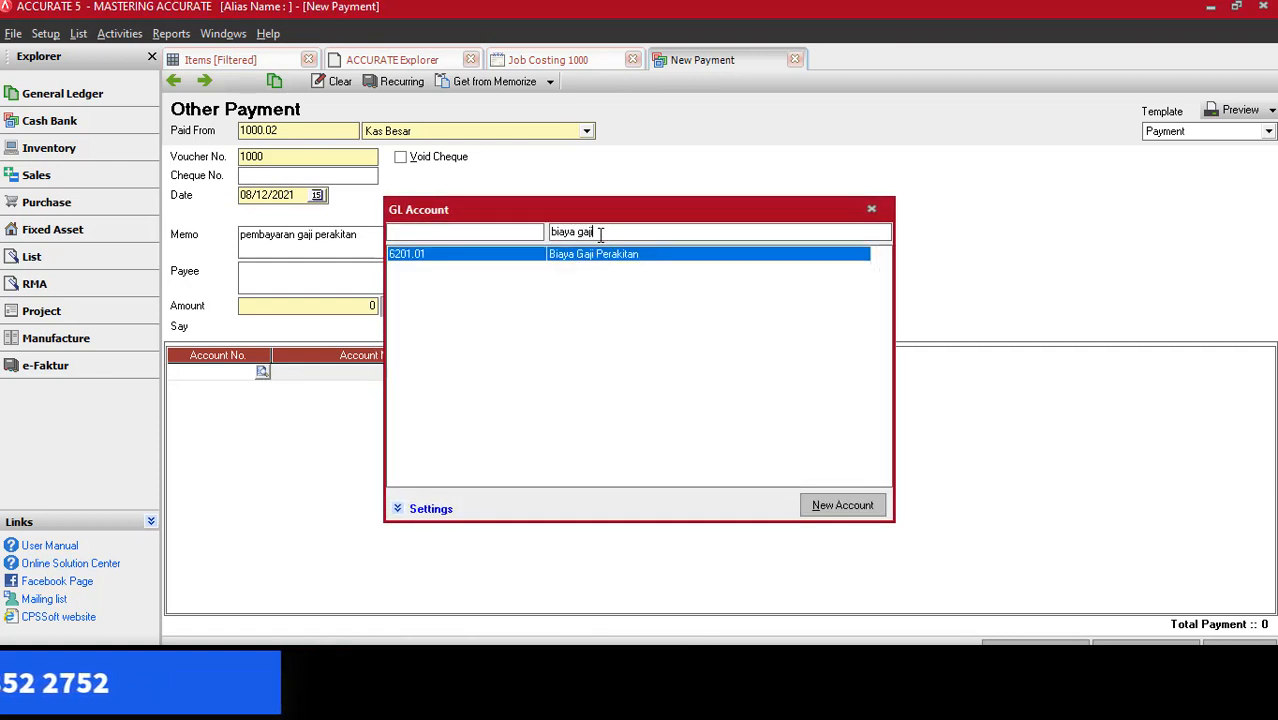
key(Return)
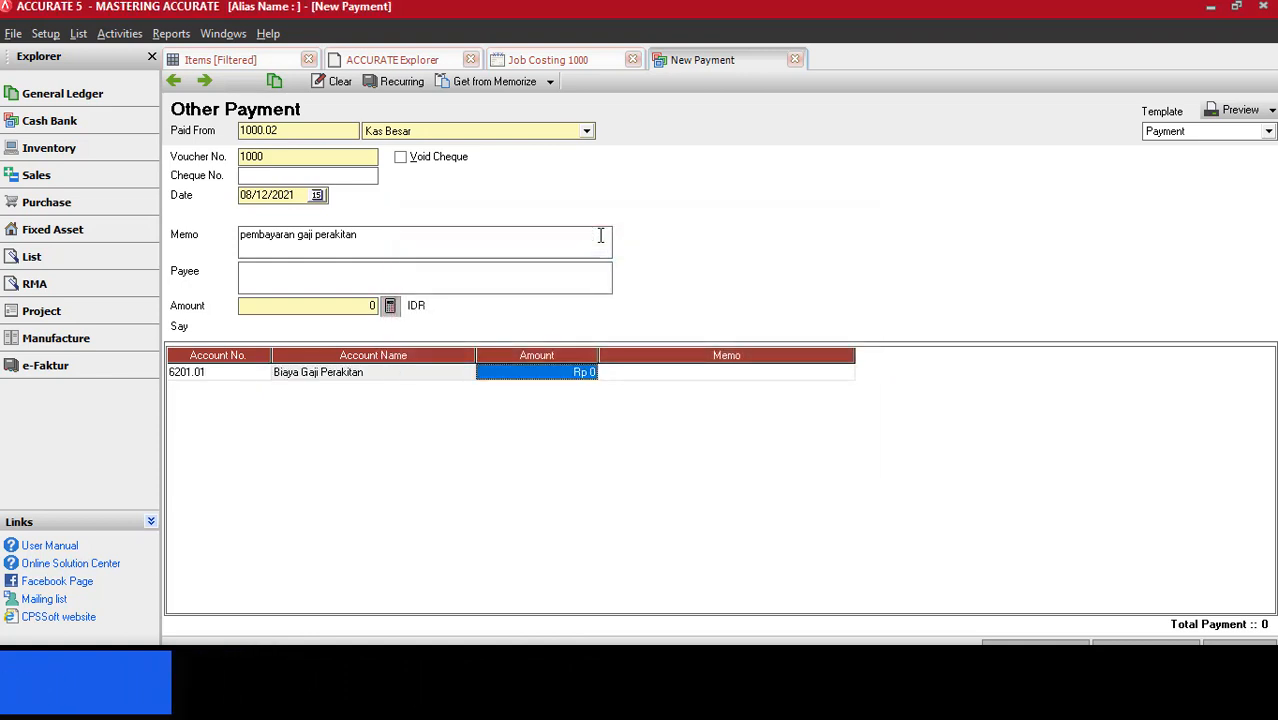
text(600000)
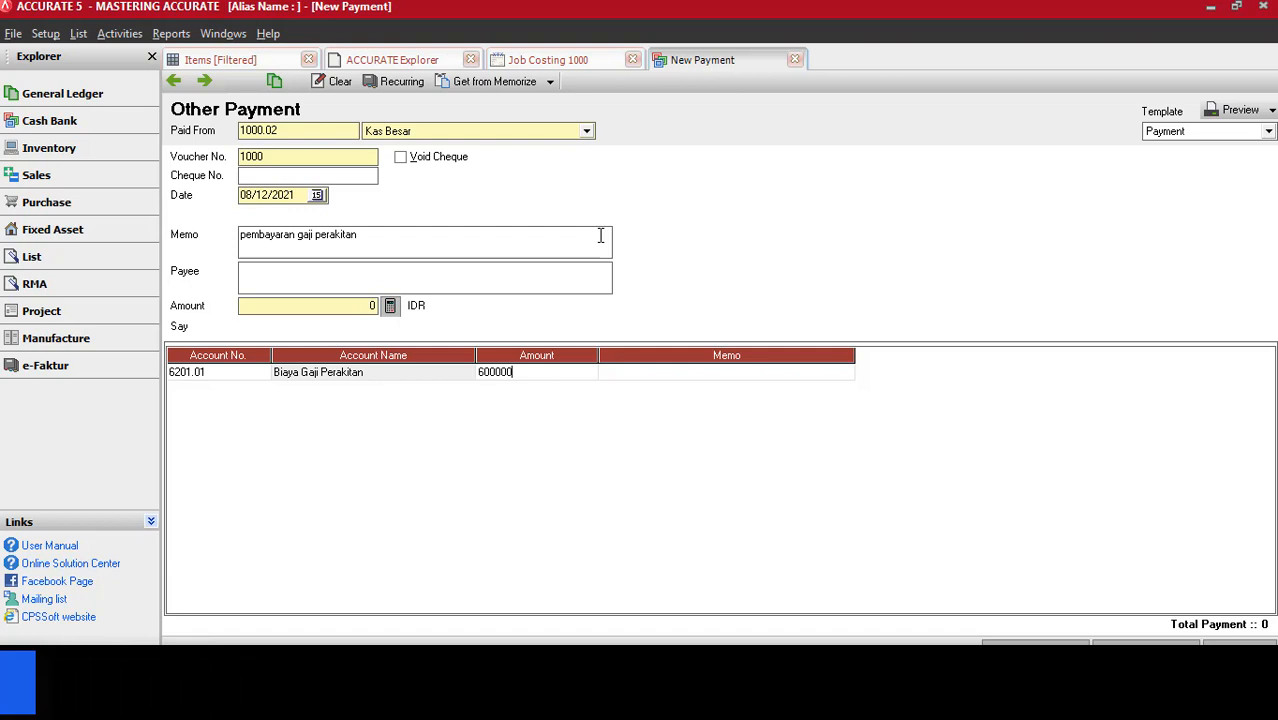
key(Return)
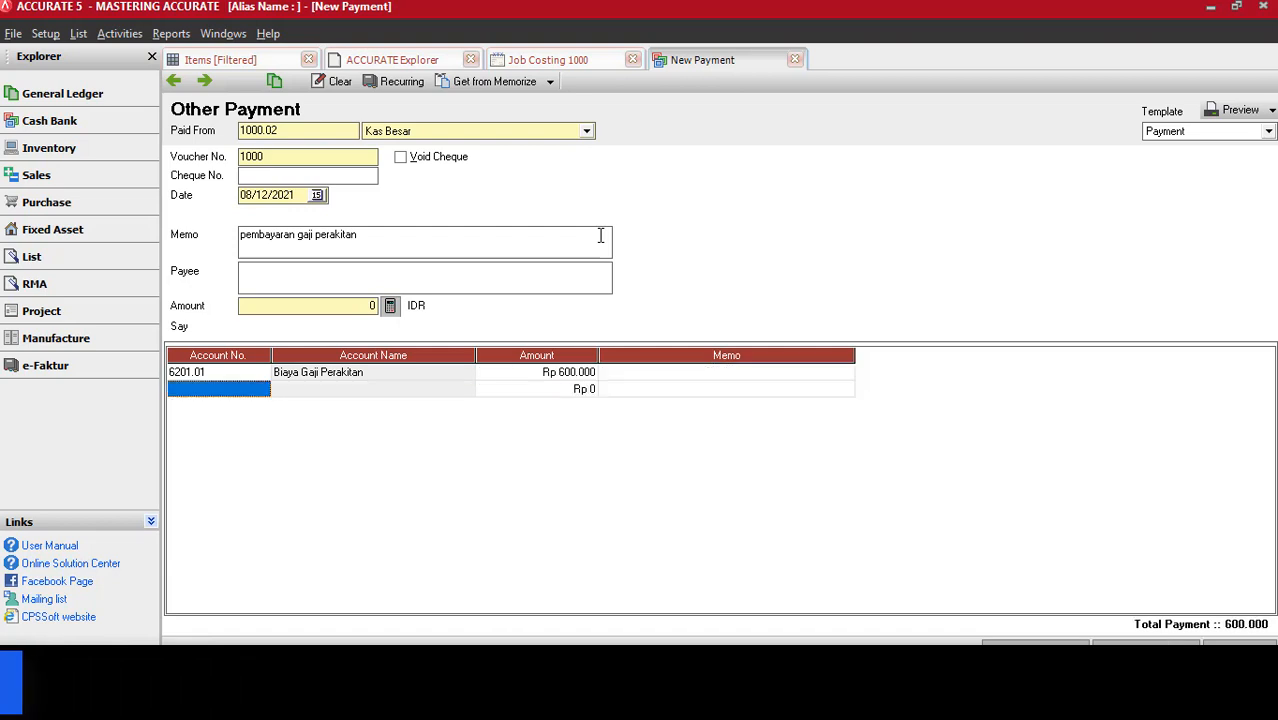
click(531, 376)
click(390, 306)
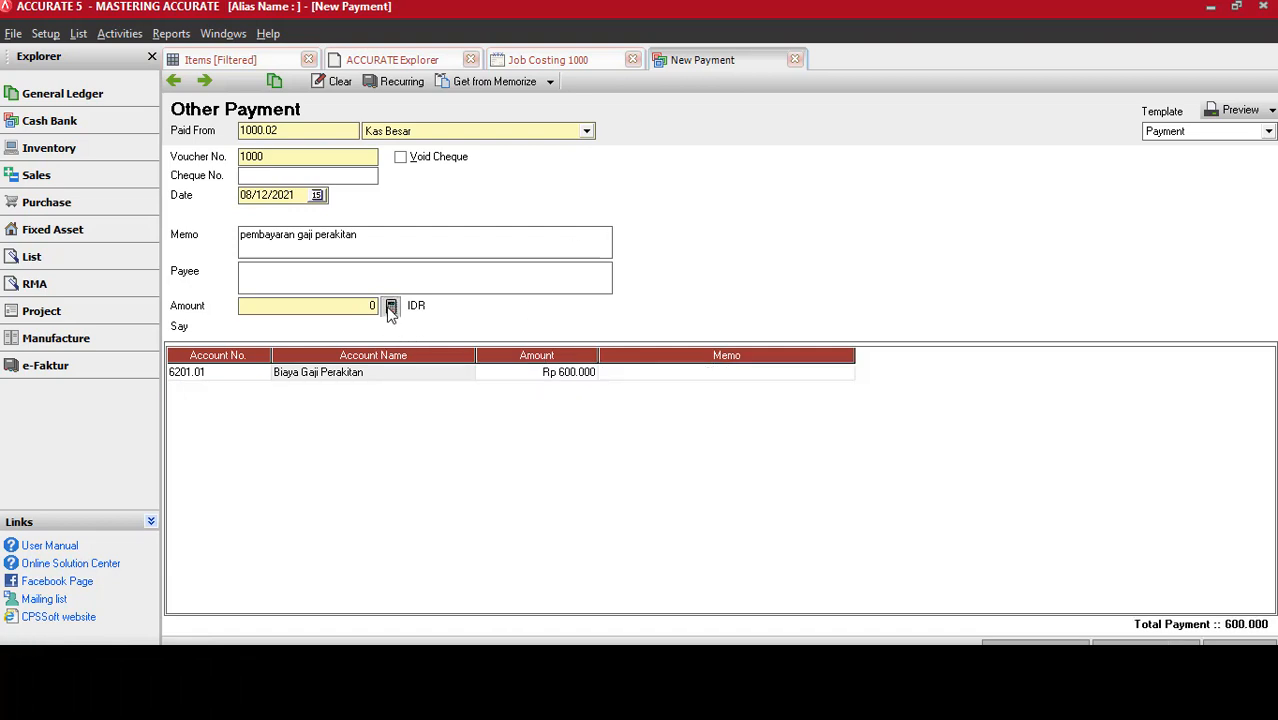
Run the Profit & Loss (Standard) report from 01/12/2021 to 31/12/2021 and examine the operating expenses in an enlarged view
click(171, 33)
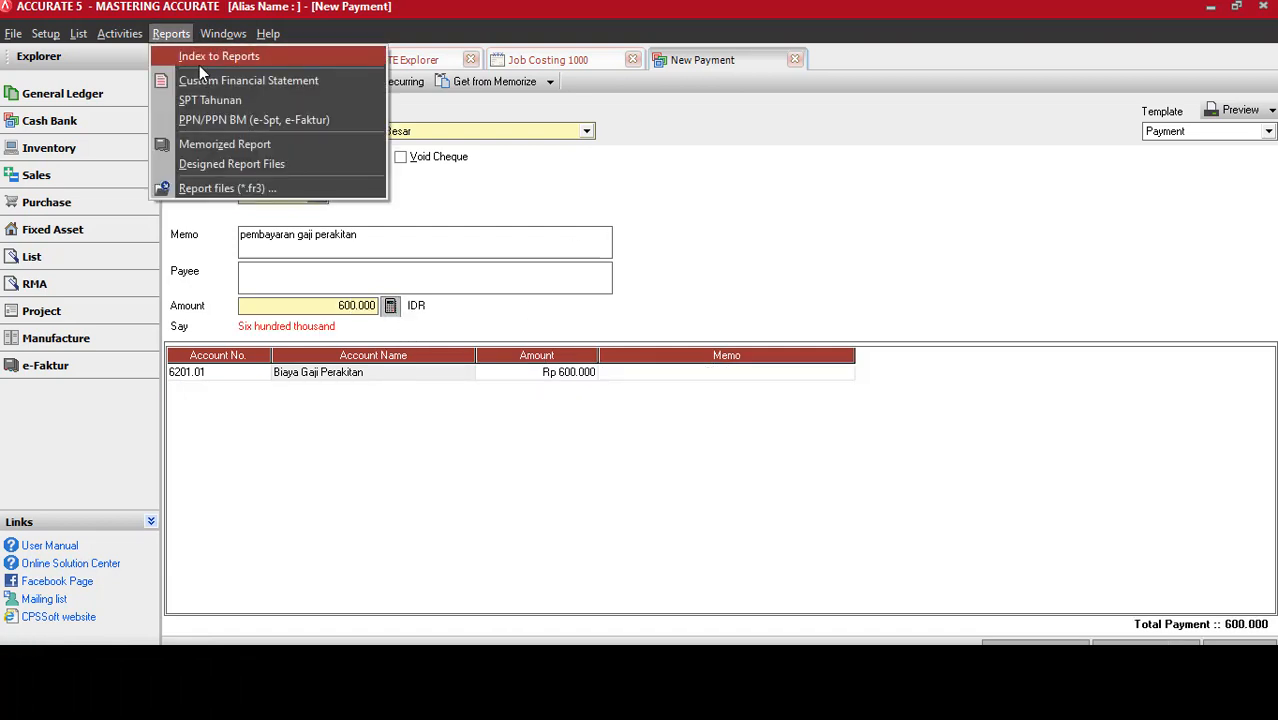
click(199, 60)
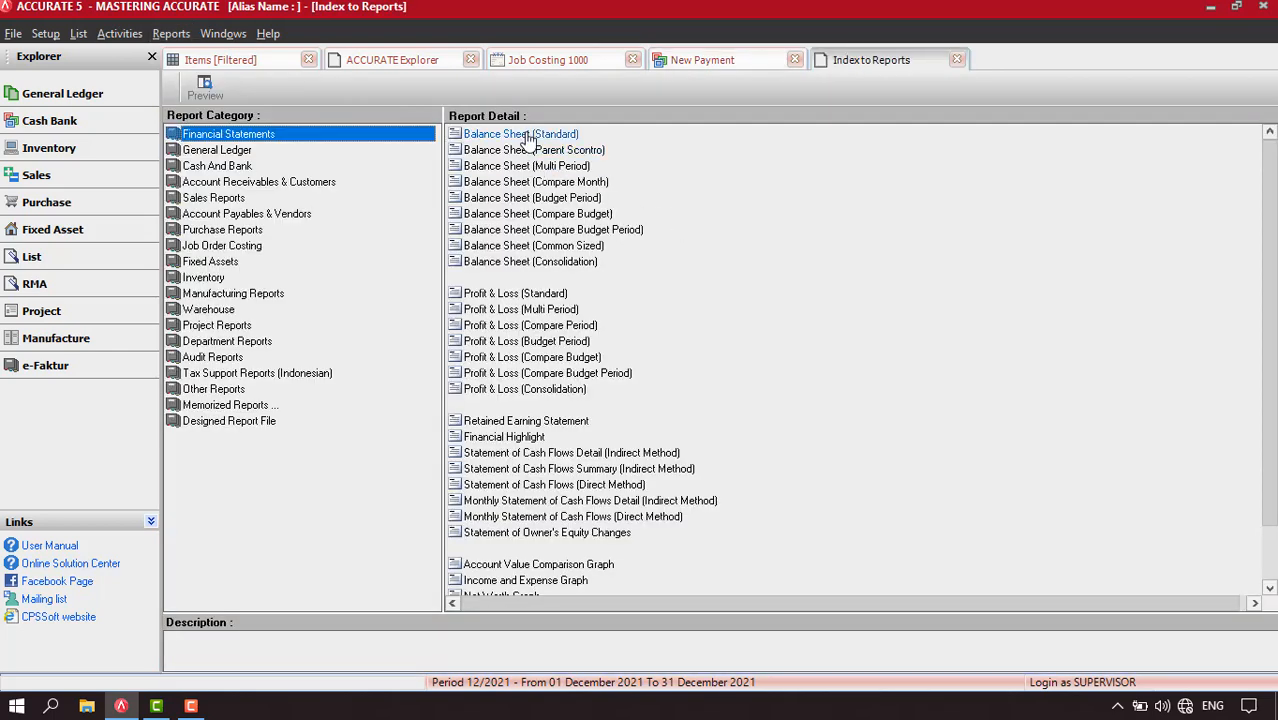
double_click(503, 295)
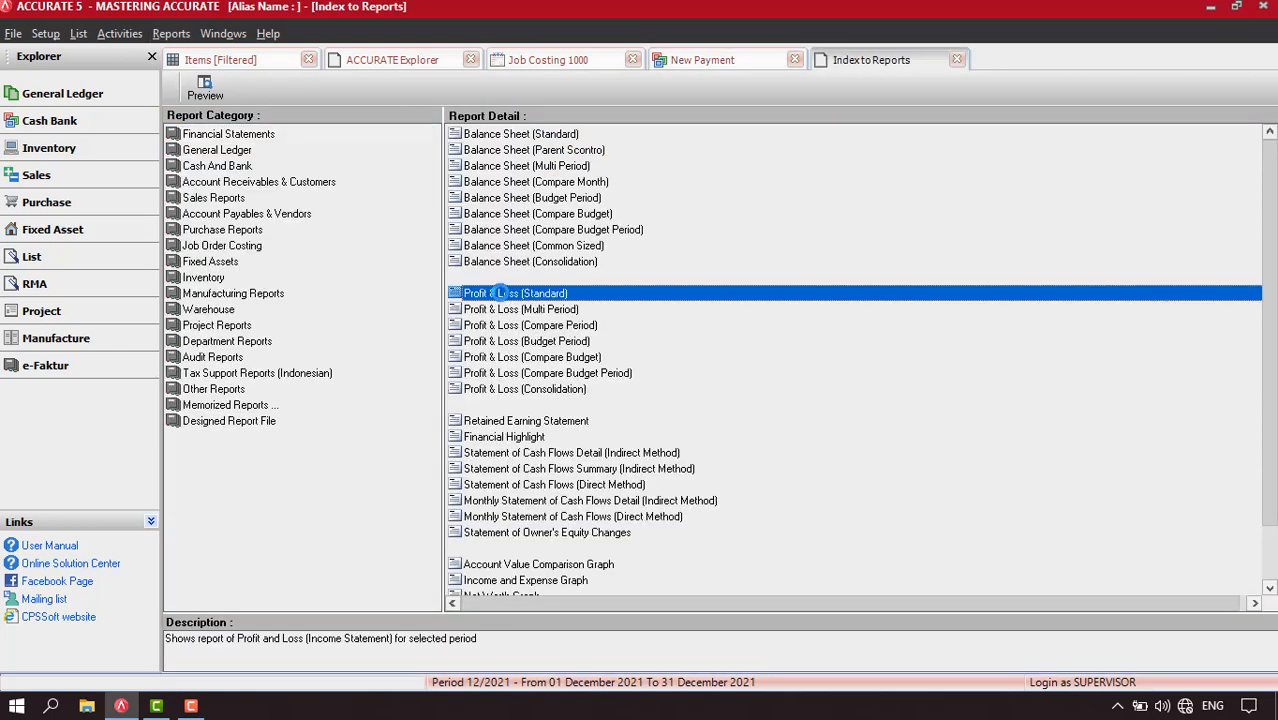
click(608, 223)
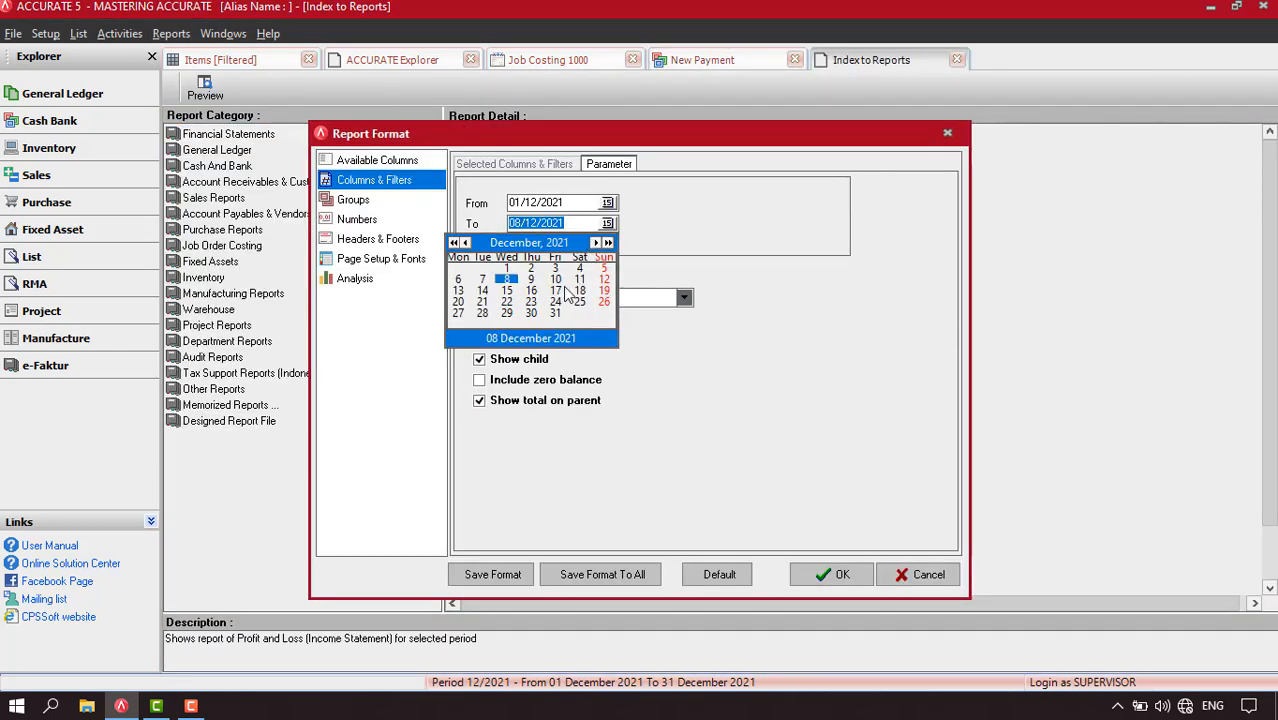
click(552, 318)
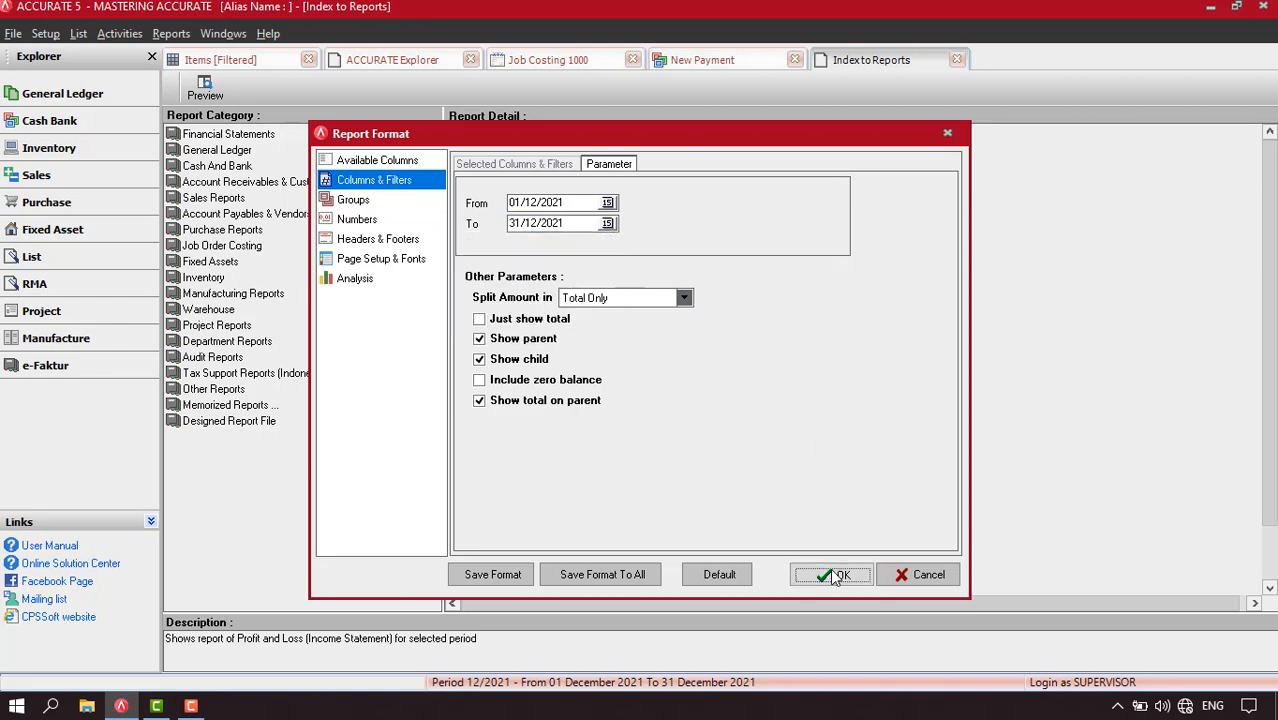
click(830, 568)
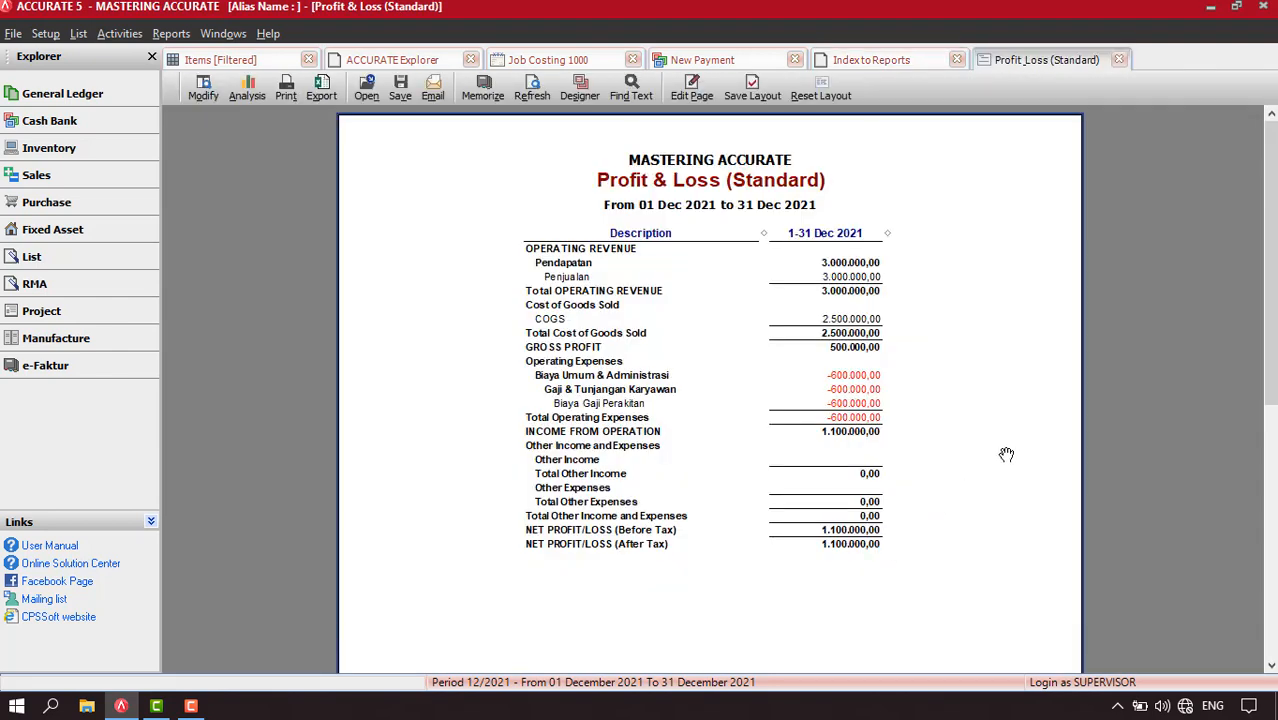
scroll(1006, 455, down, 1)
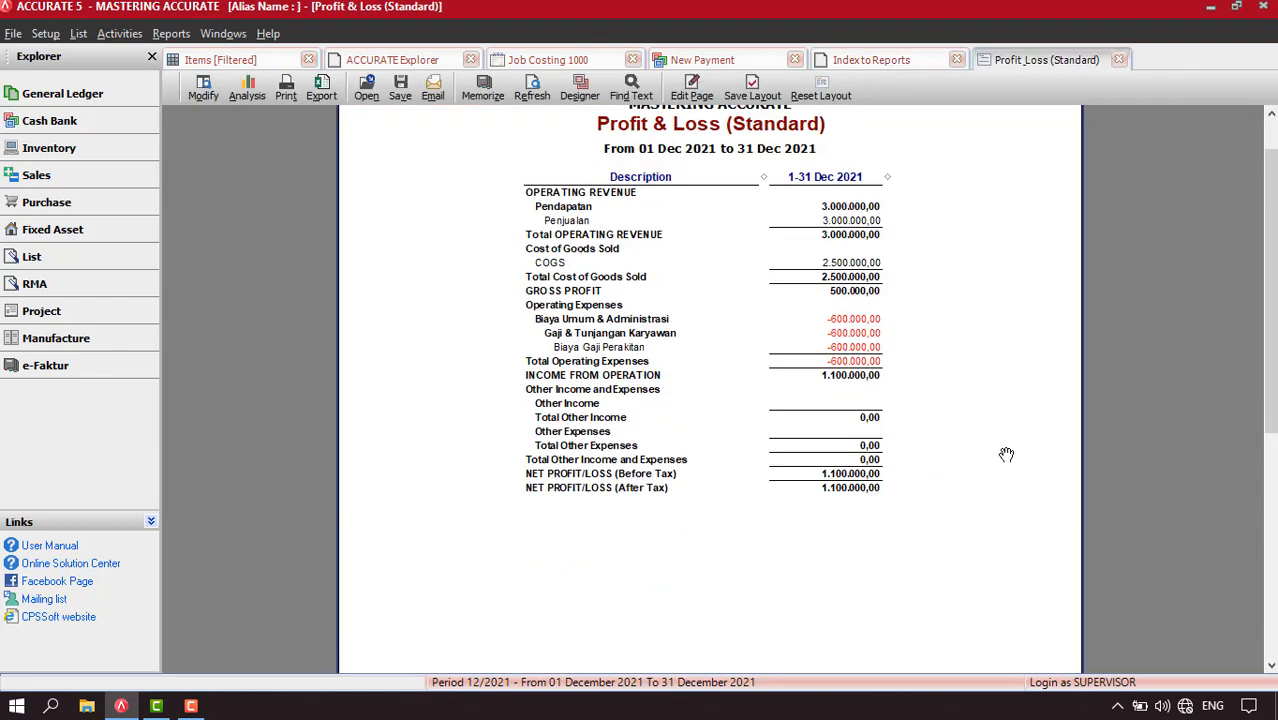
right_click(920, 281)
click(943, 308)
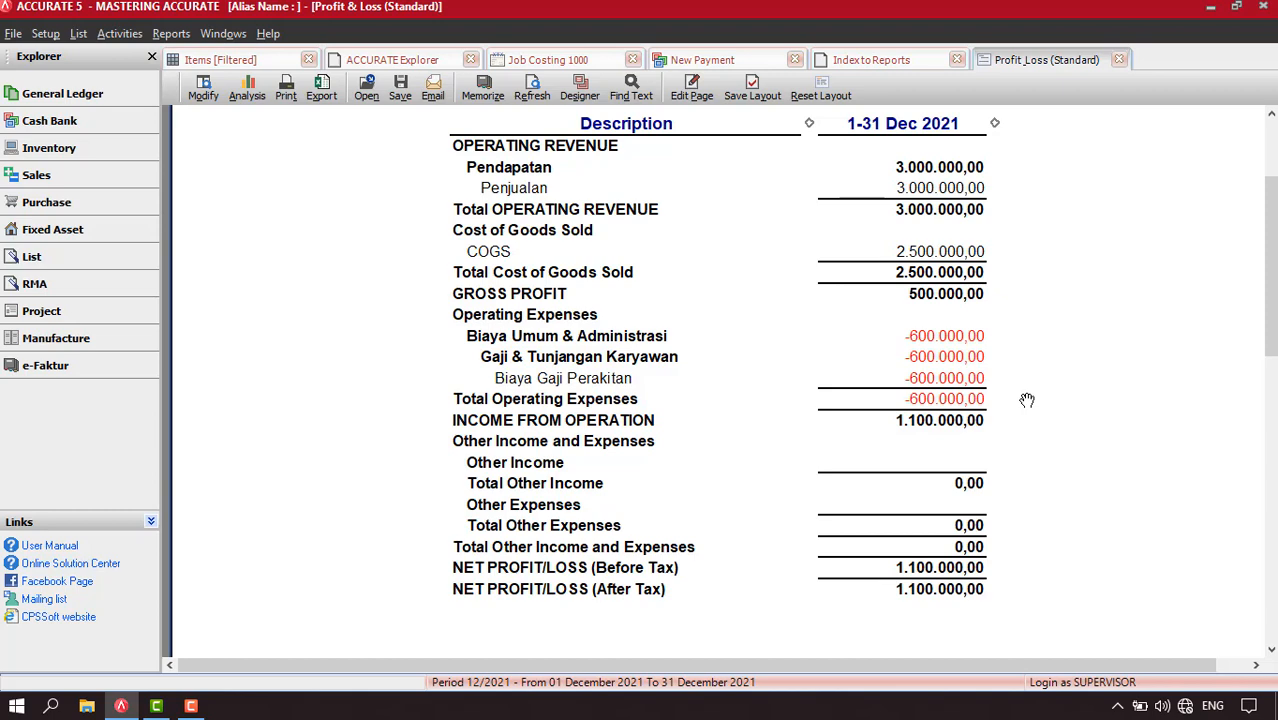
Save and close the assembly wages payment, and refresh the Profit & Loss report to check the operating expenses
click(706, 64)
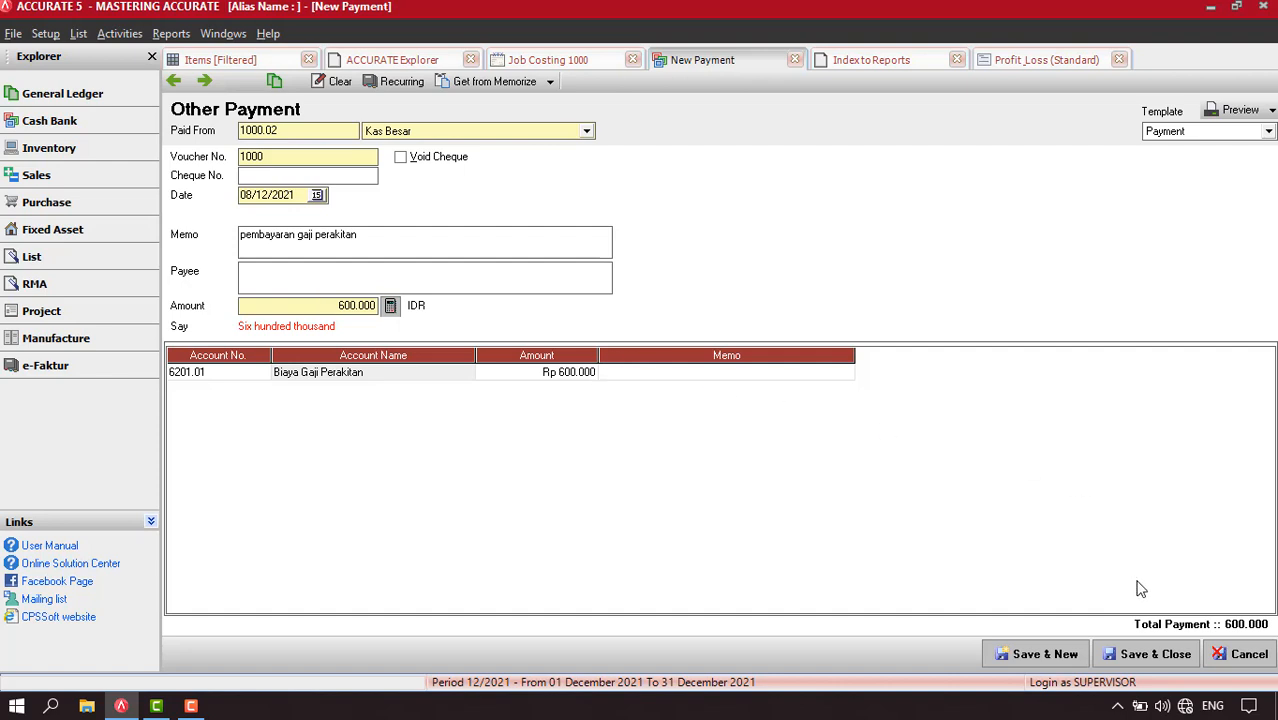
click(1140, 656)
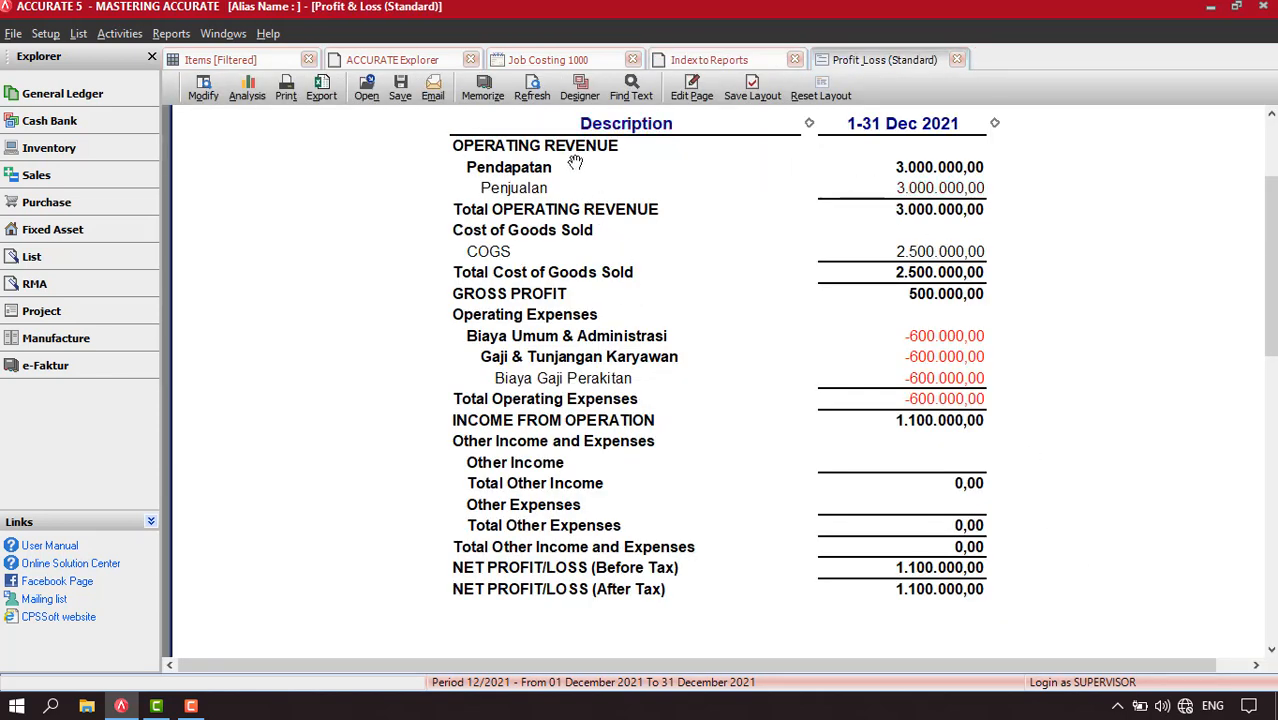
click(535, 97)
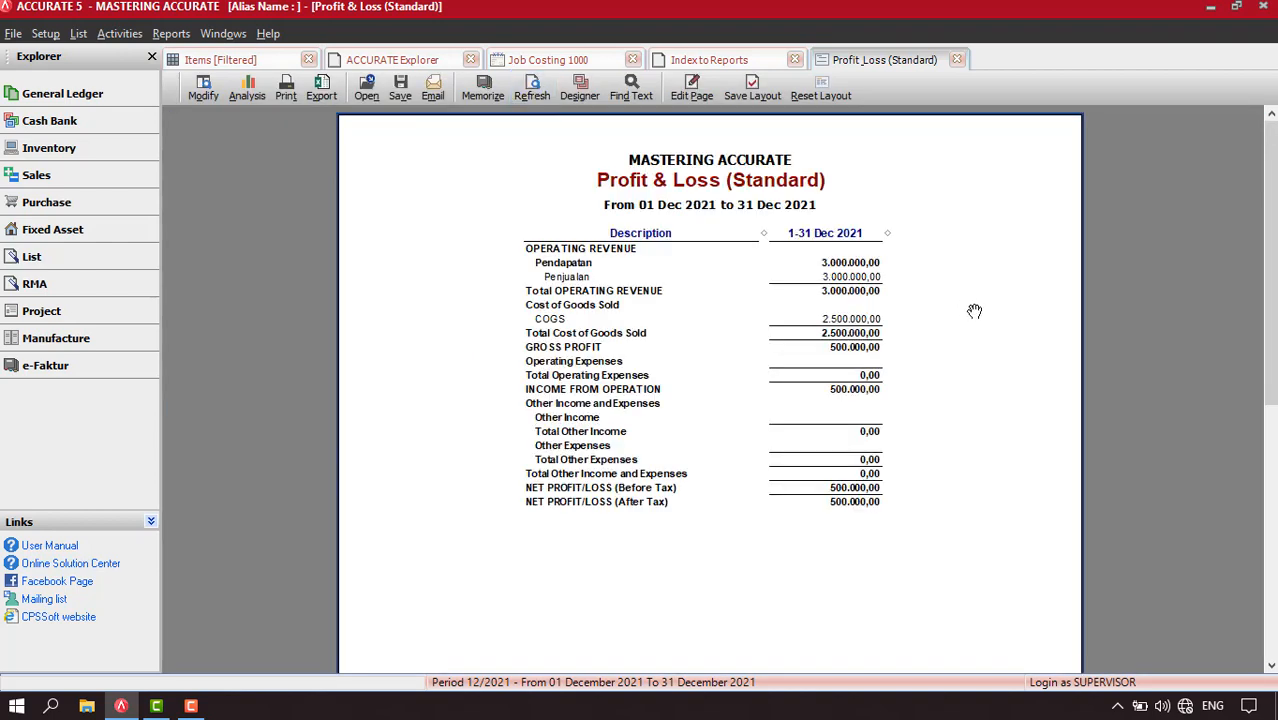
right_click(921, 334)
click(952, 366)
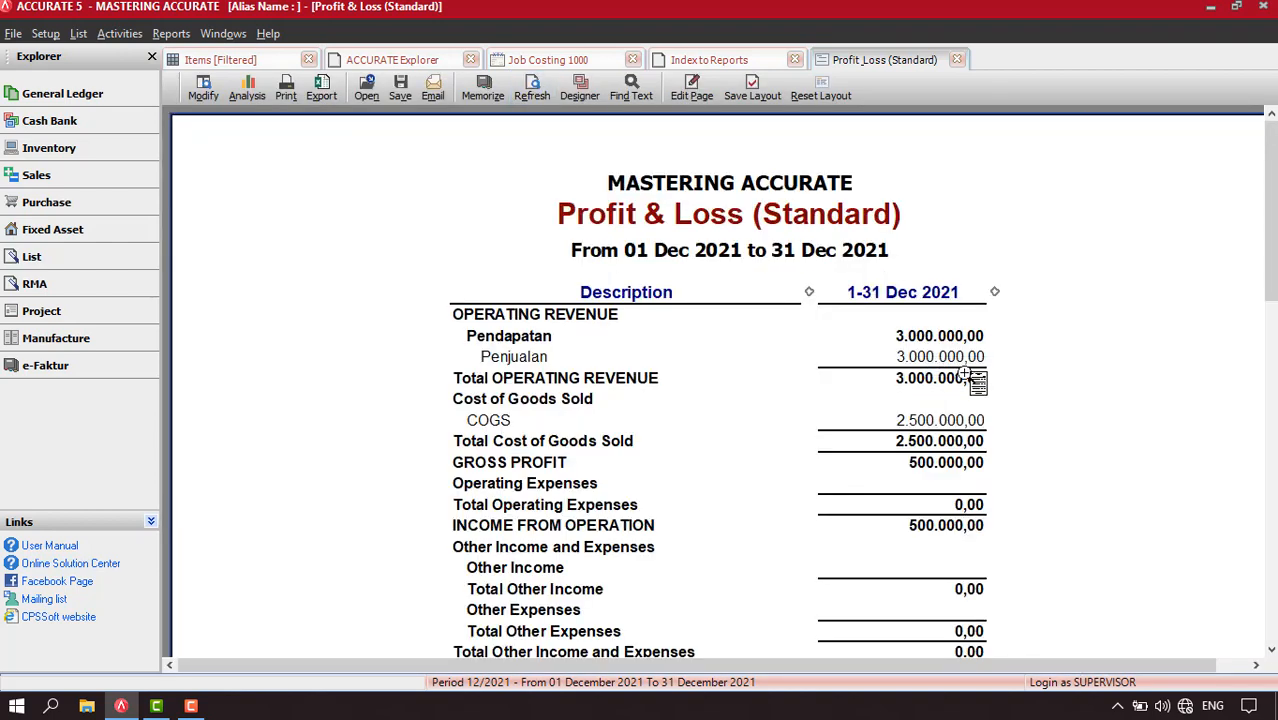
scroll(972, 376, down, 2)
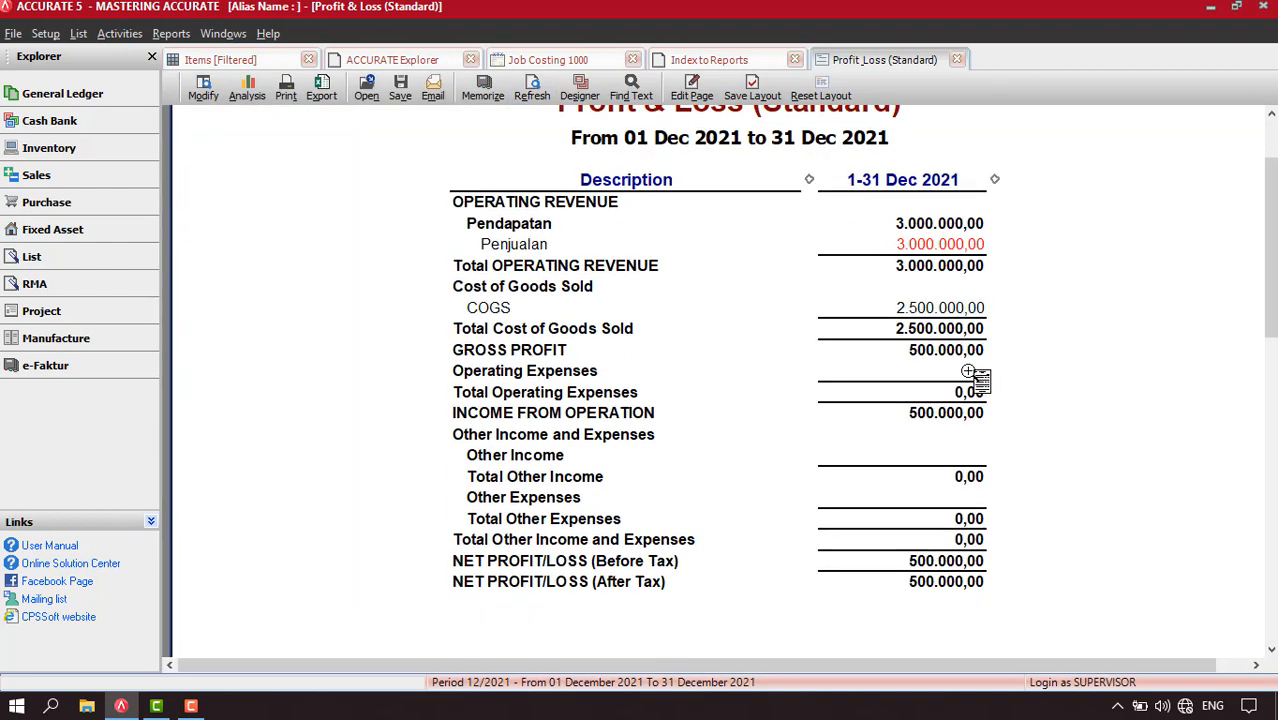
Rerun the Profit & Loss report with zero balances included, review its accounts, and close the report and the report index
click(205, 95)
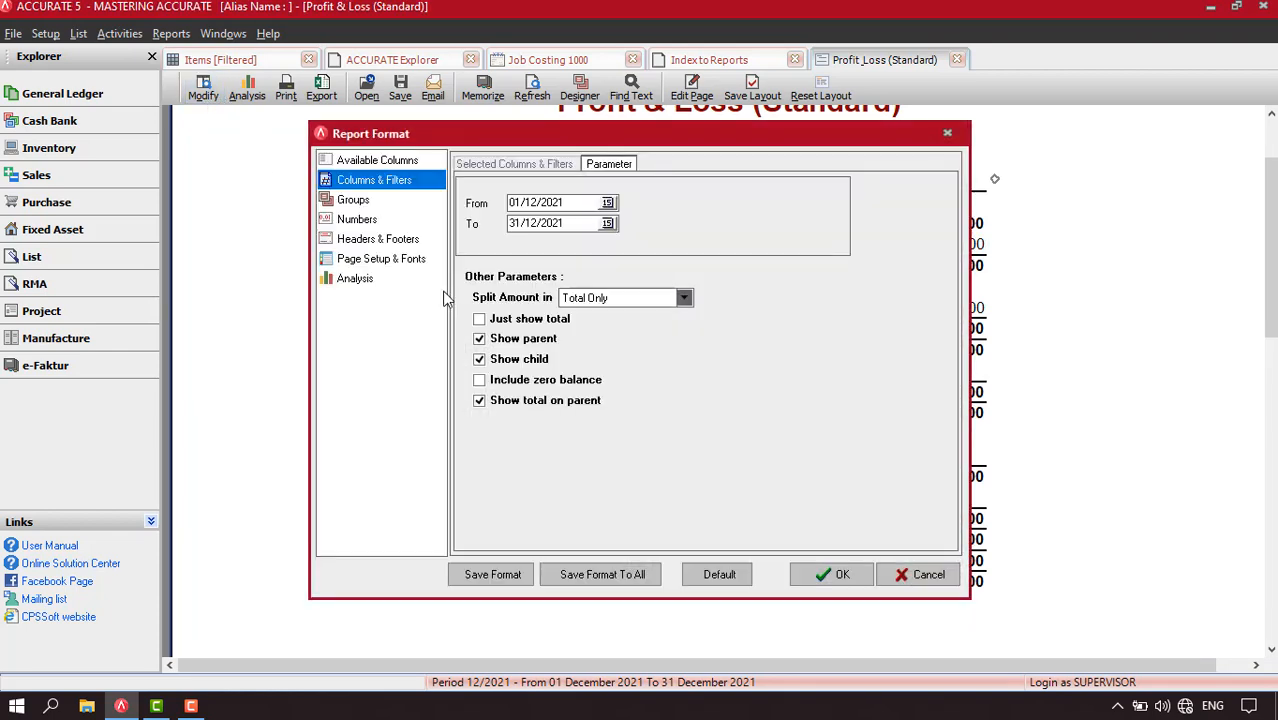
click(479, 380)
click(831, 574)
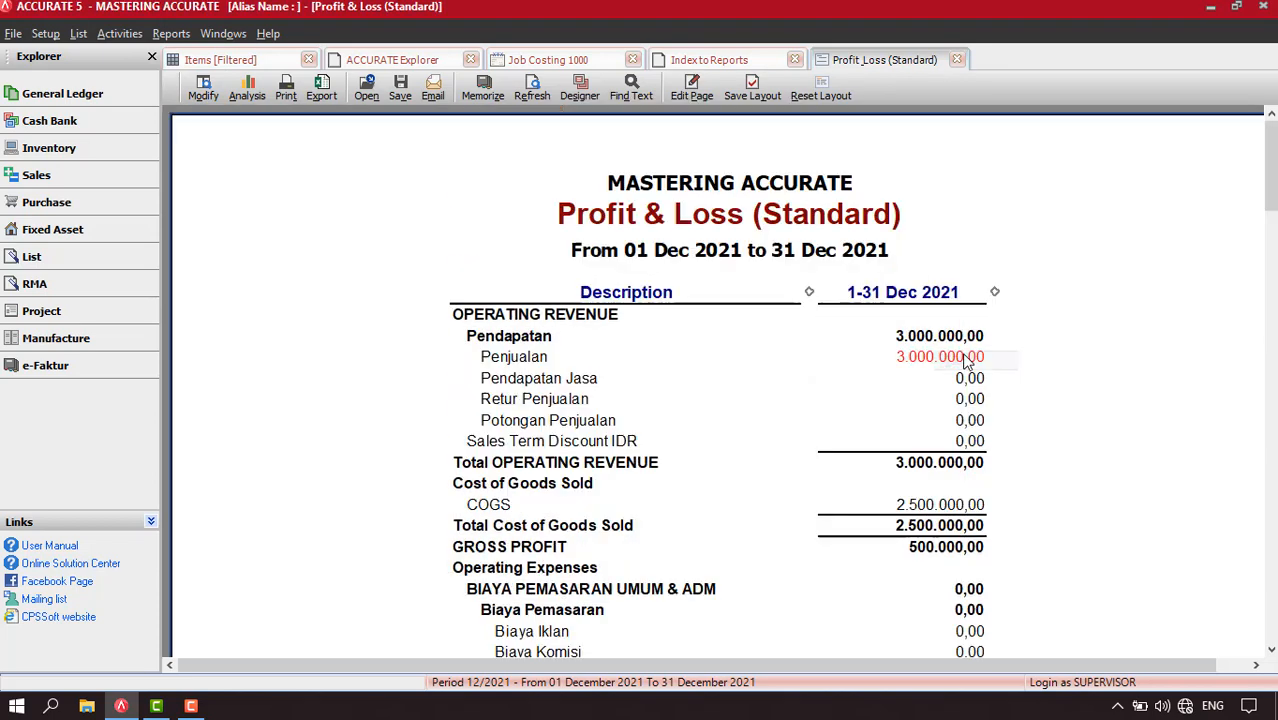
scroll(1182, 347, down, 2)
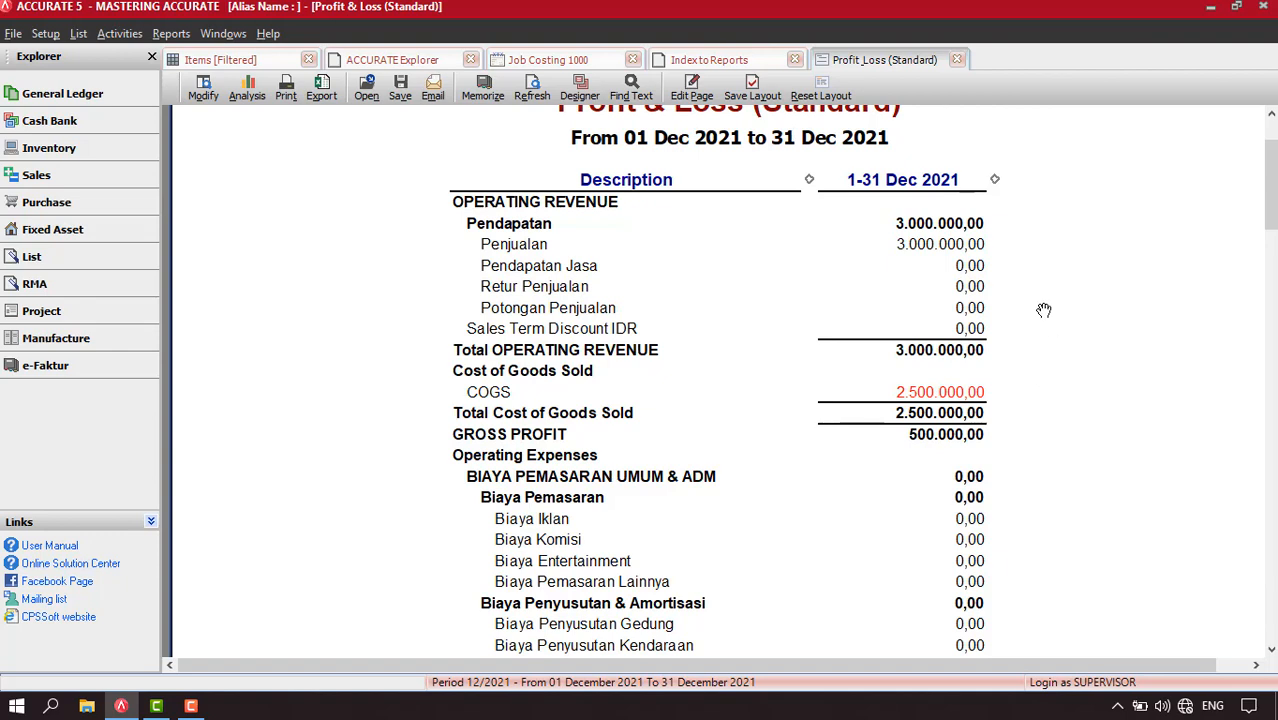
click(957, 62)
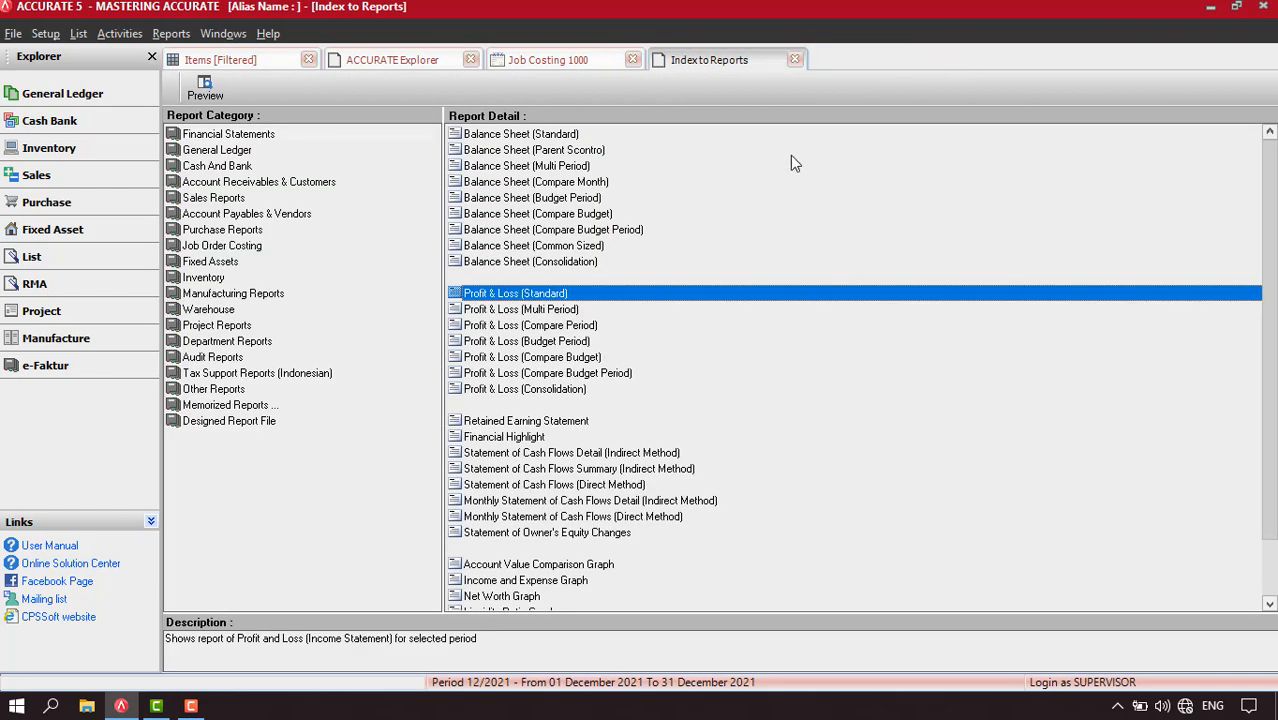
click(795, 60)
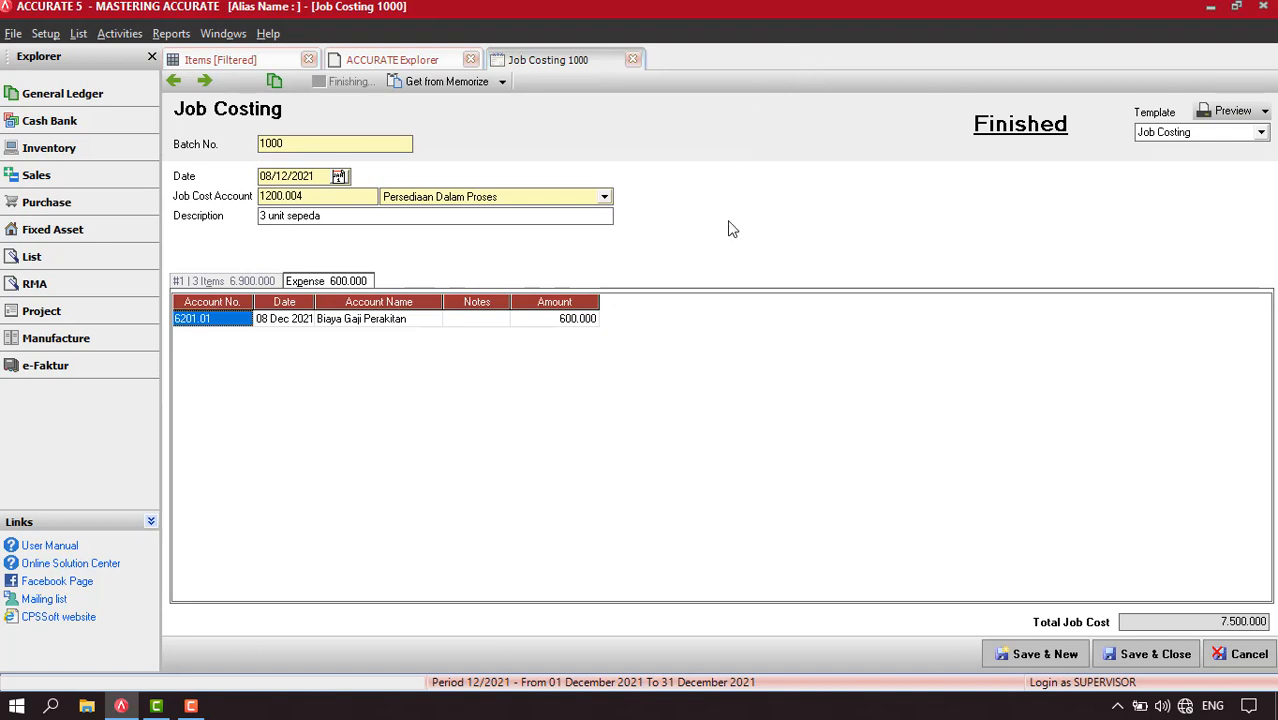
Start a new job costing record and return to the filtered item list
click(205, 81)
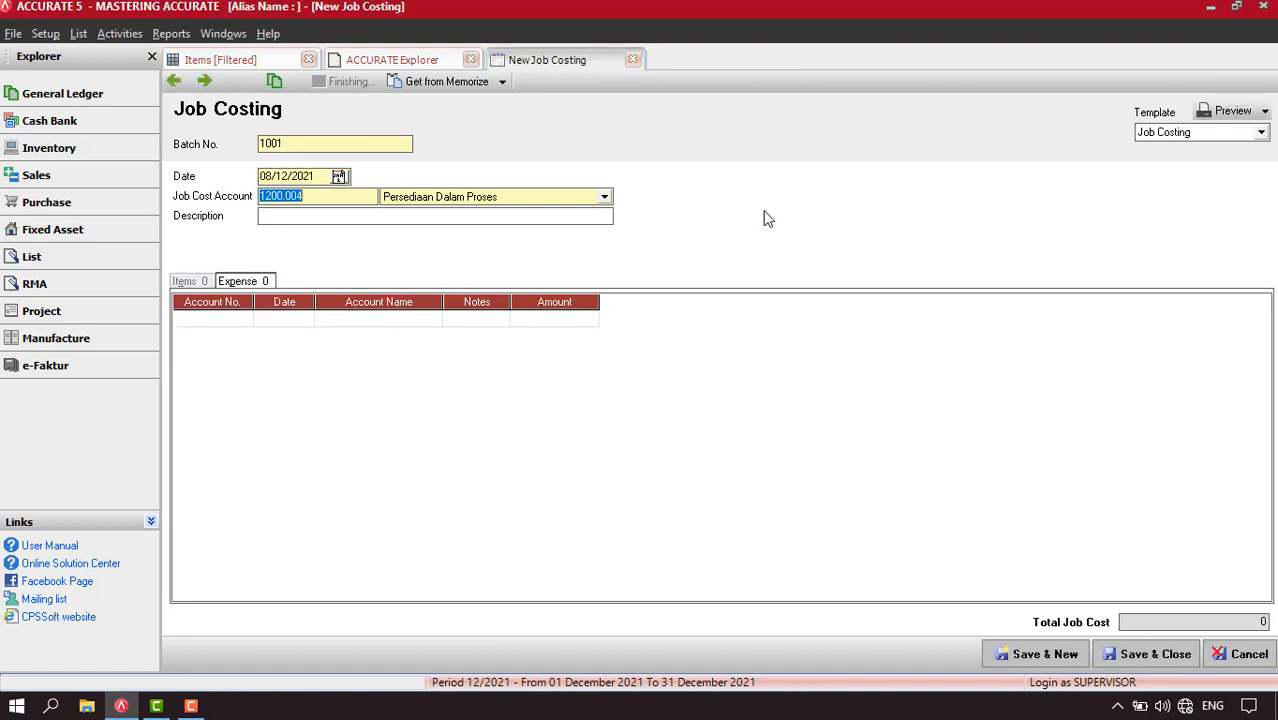
click(248, 64)
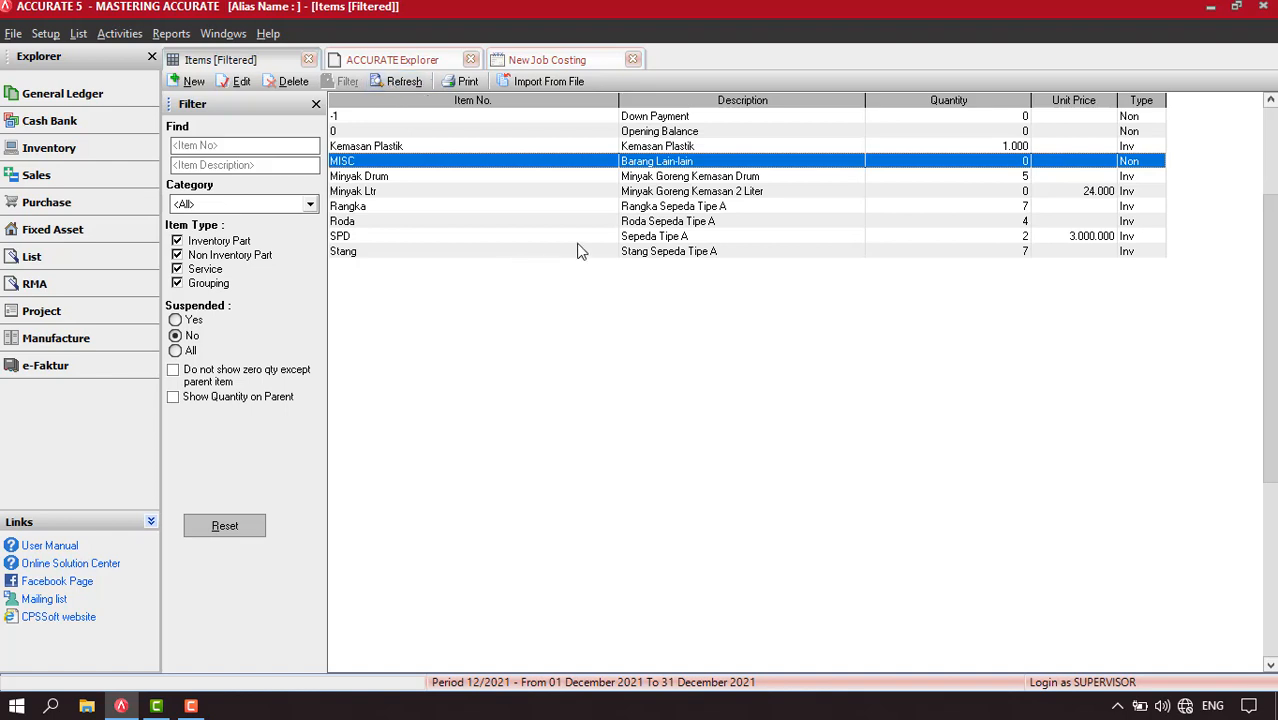
Examine the drum oil, 2-litre packaged oil and plastic packaging entries in the item list
click(749, 177)
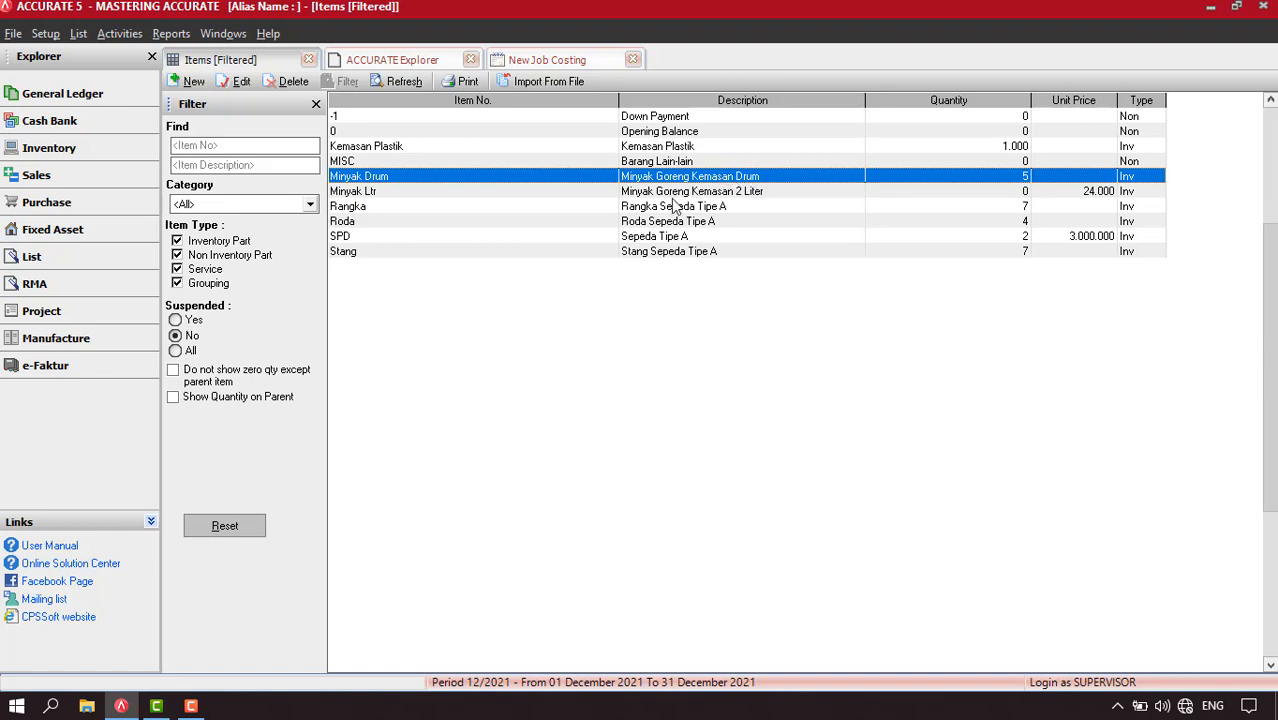
click(755, 196)
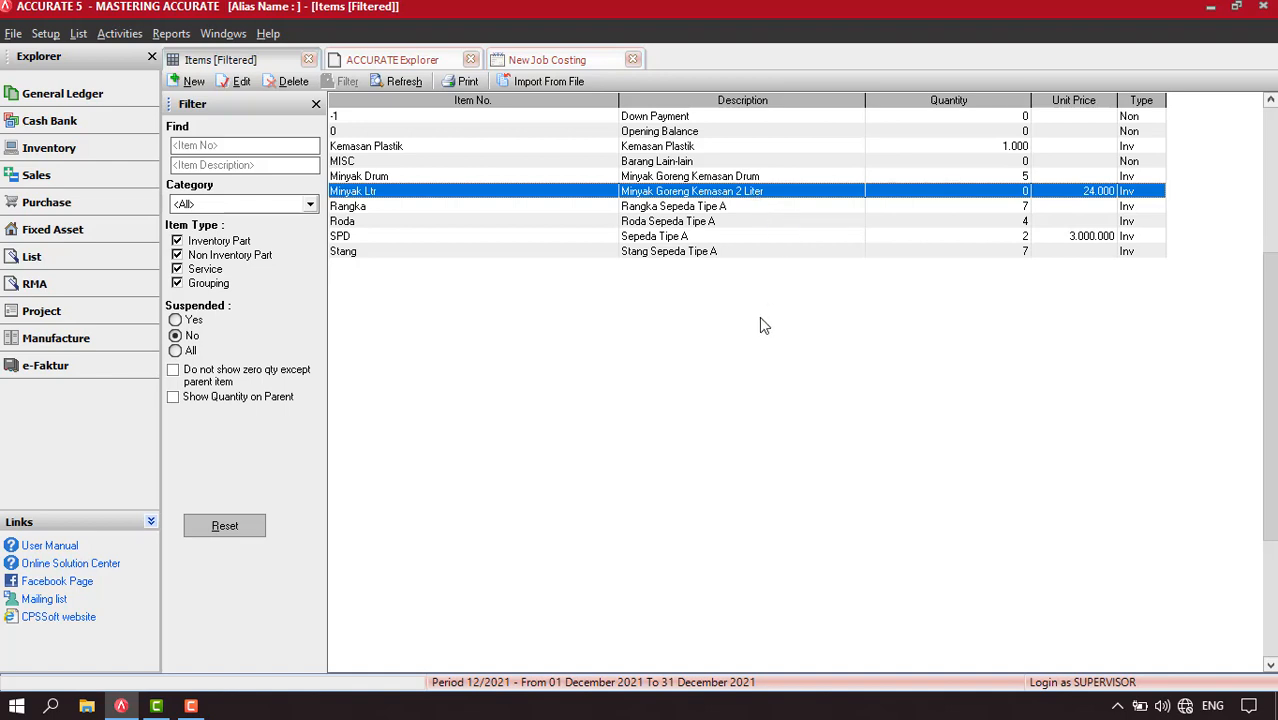
click(758, 177)
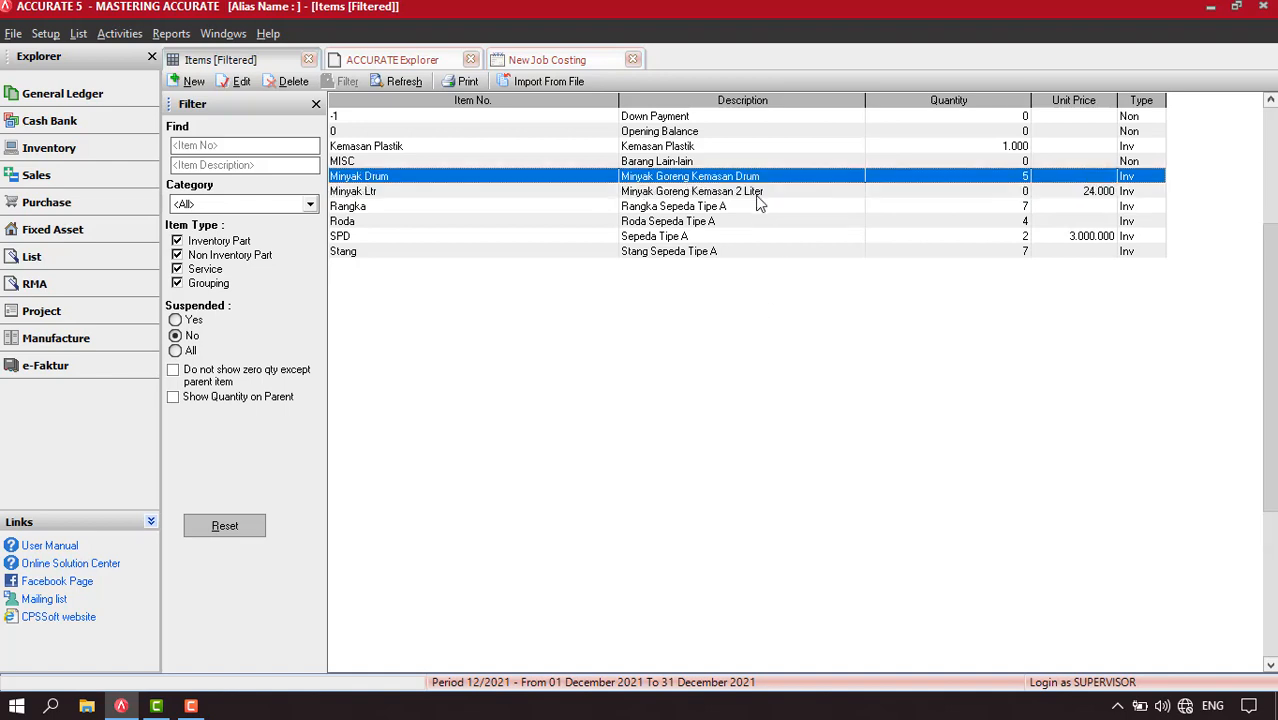
click(757, 196)
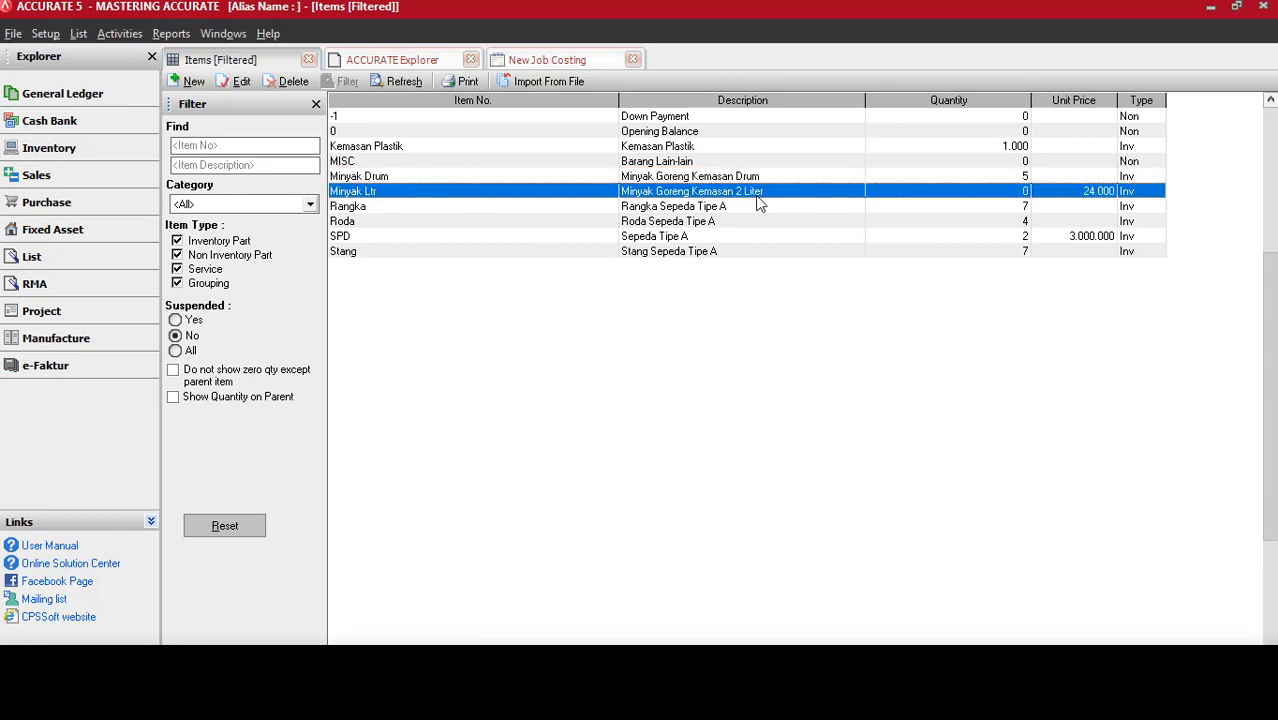
click(530, 148)
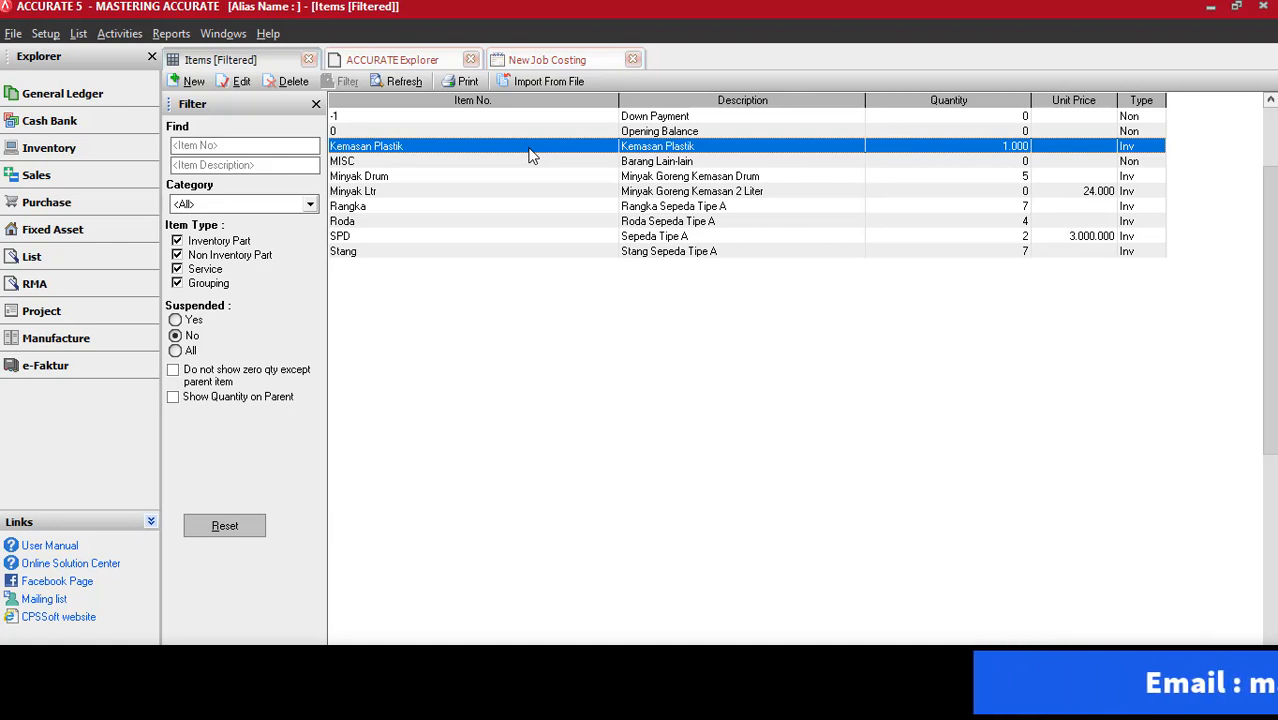
Return to the new job costing record and enter "repacking" as its description
click(562, 62)
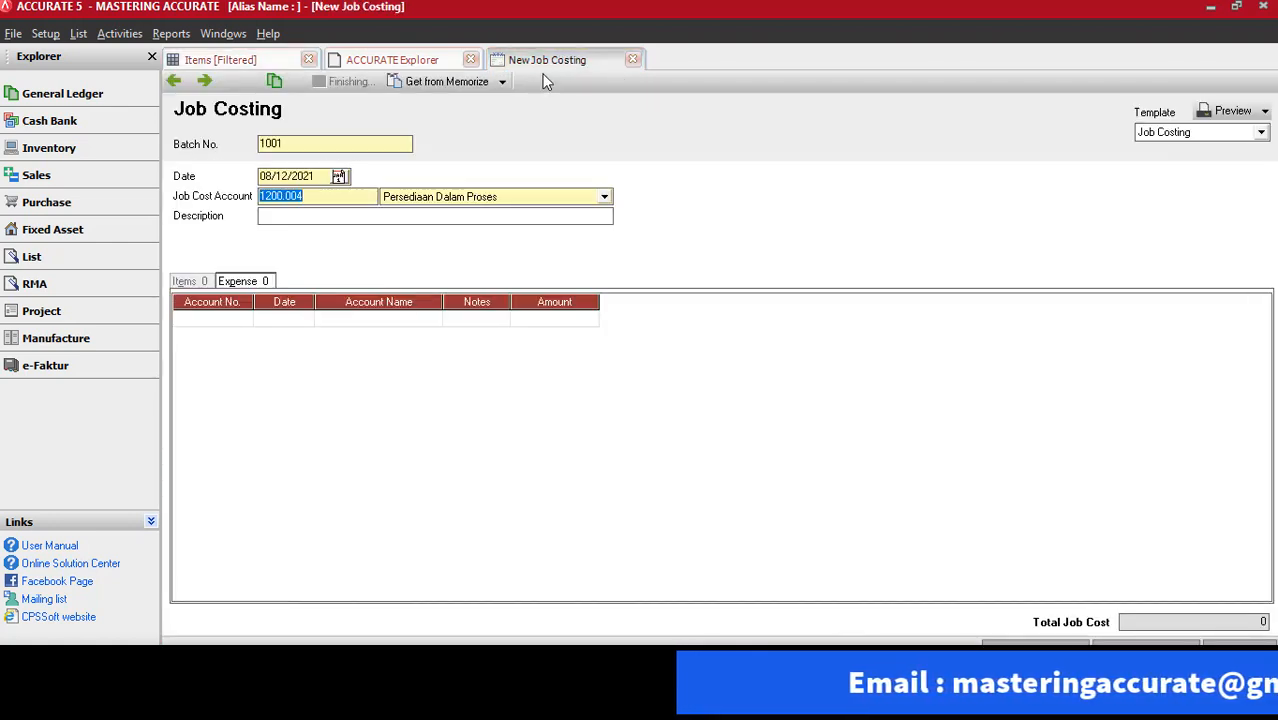
click(326, 216)
text(re)
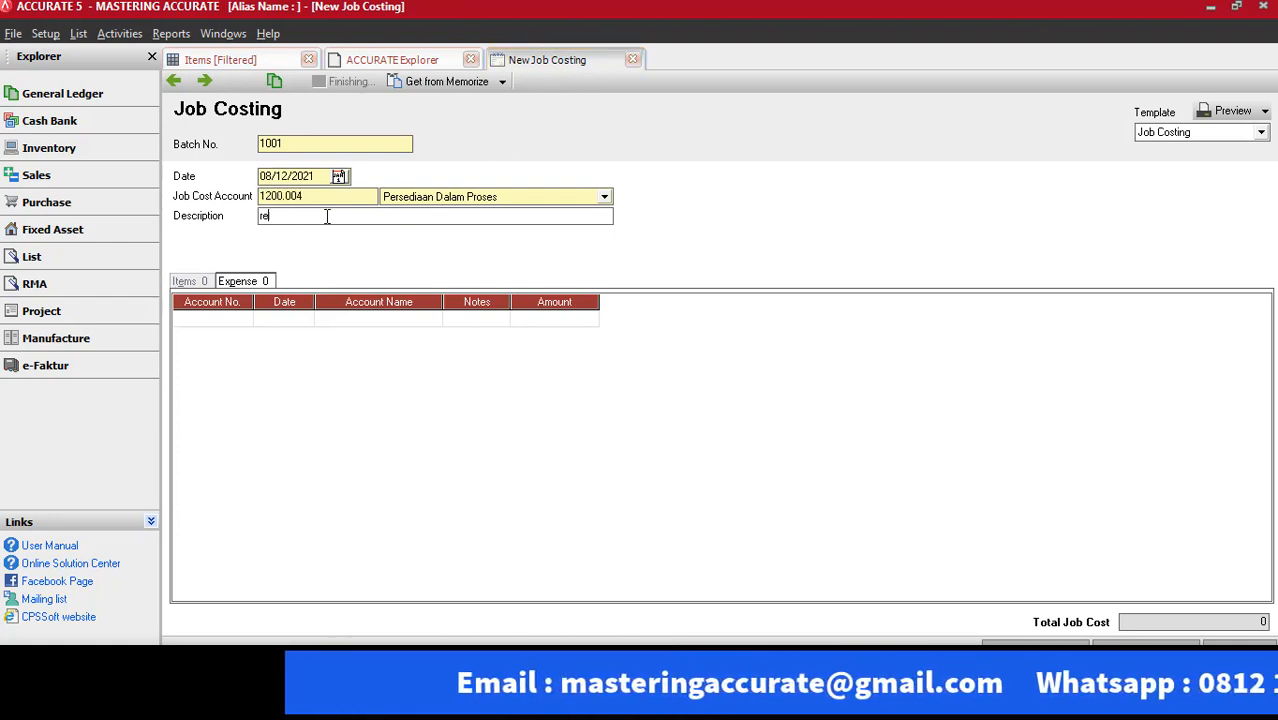
text(packin)
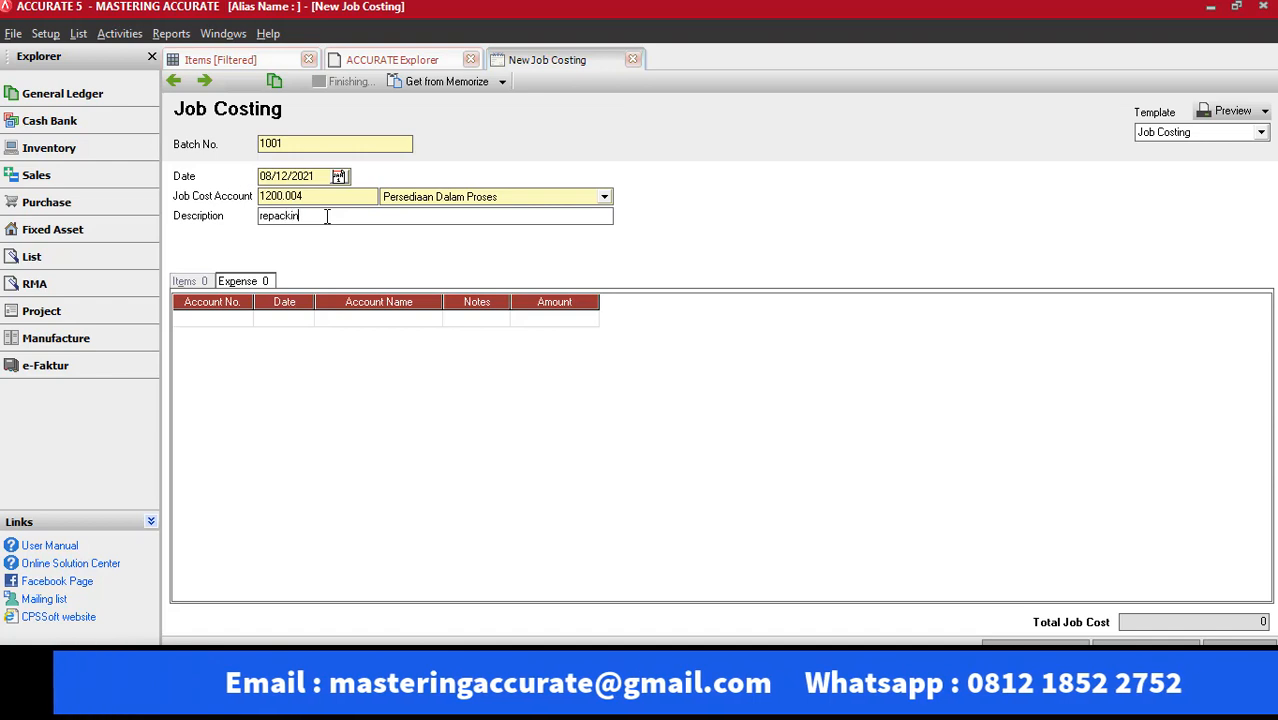
text(g)
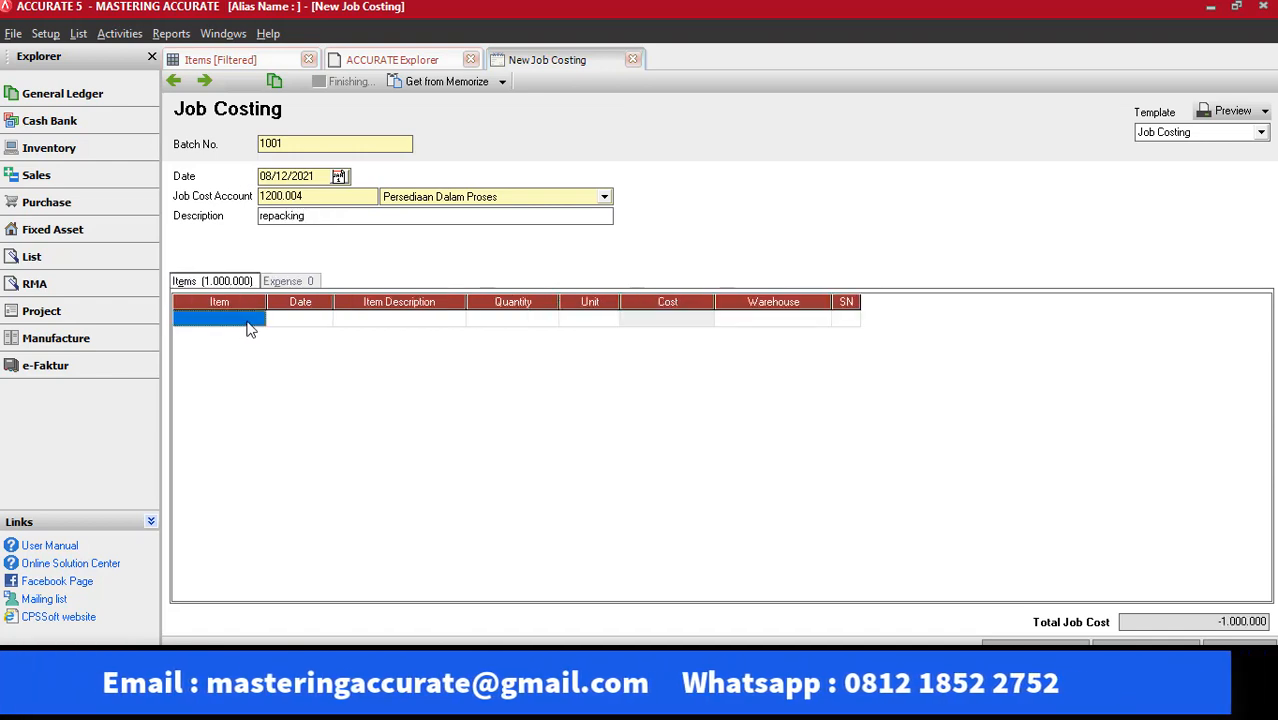
Add the item Minyak Drum with quantity 1 to the job costing's item lines
click(256, 320)
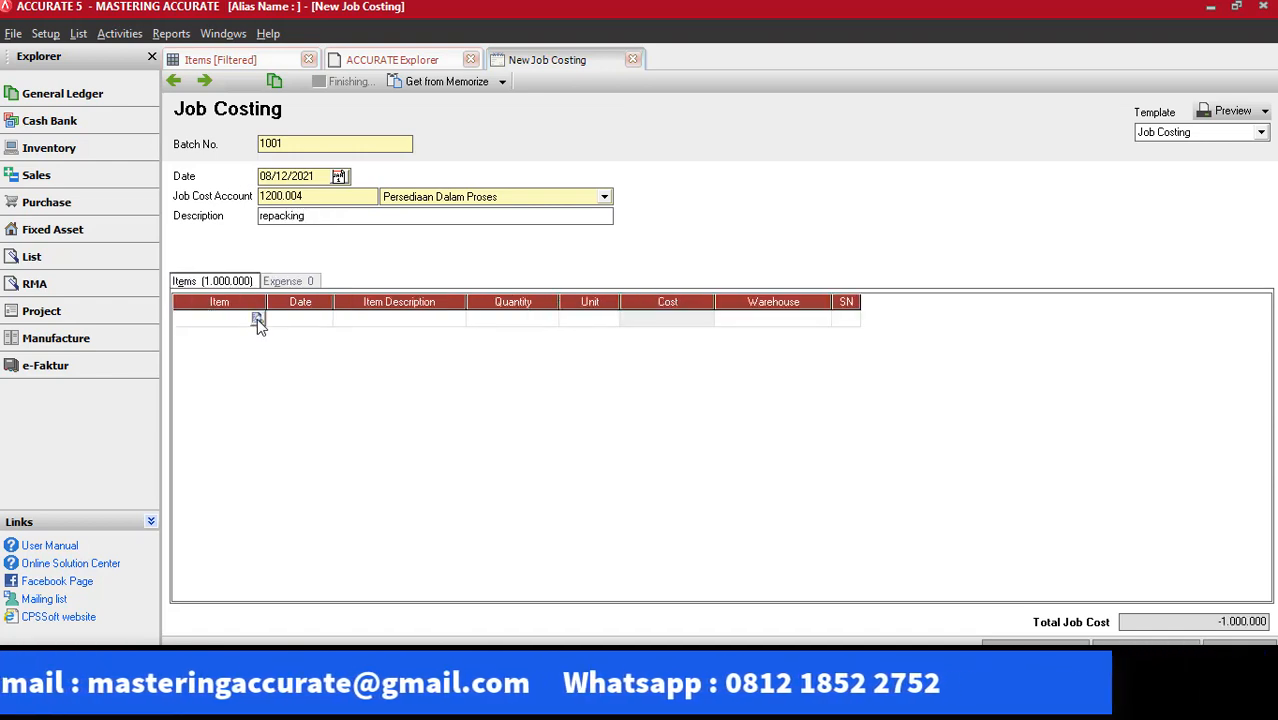
click(257, 319)
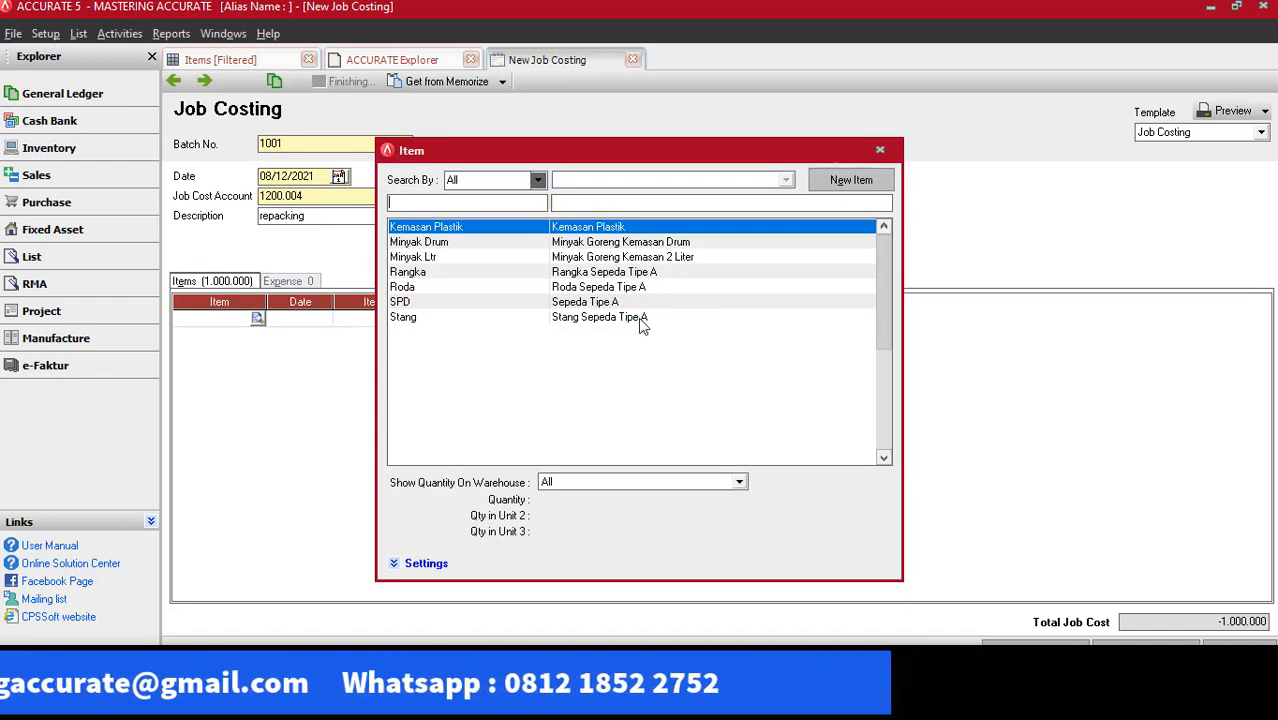
double_click(635, 243)
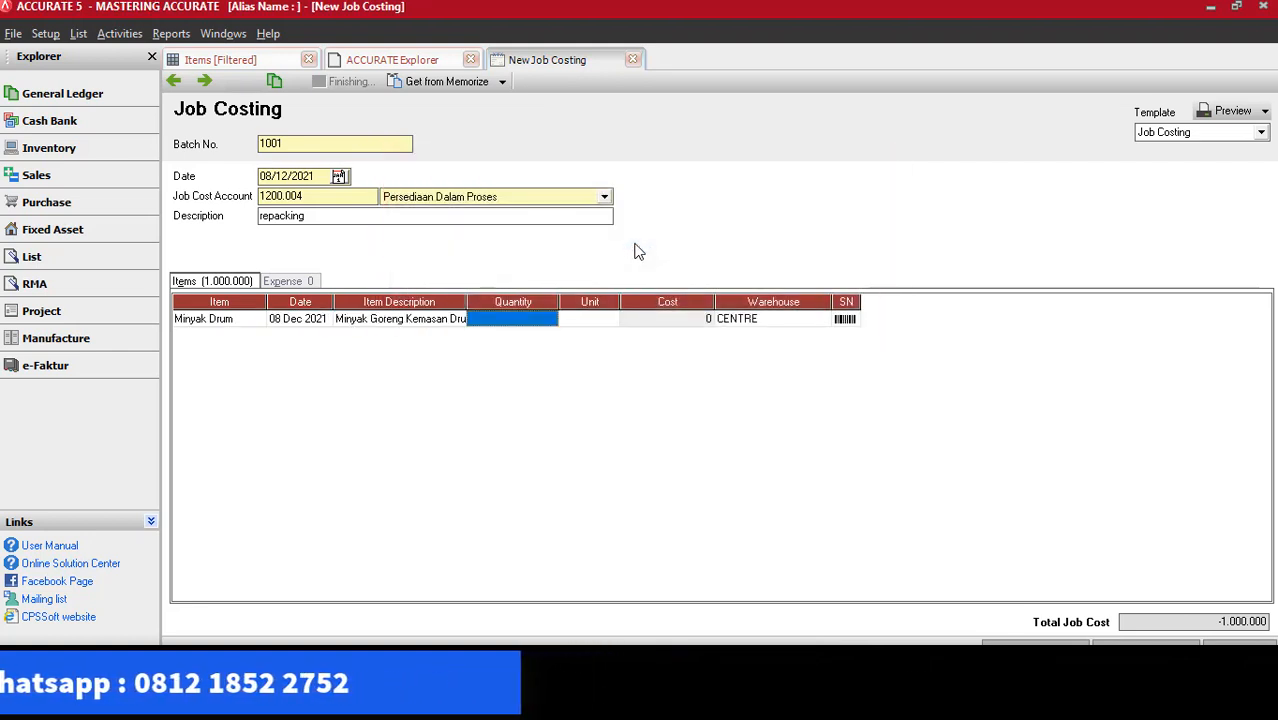
text(1)
key(Tab)
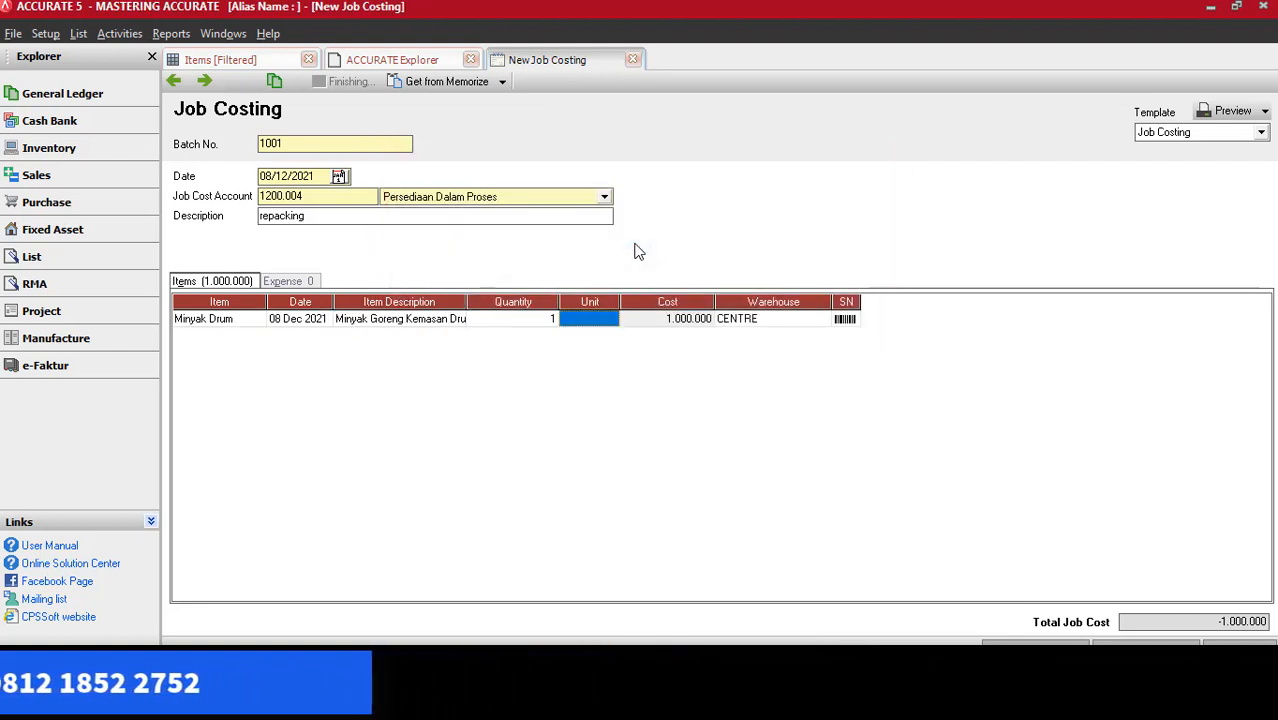
key(Tab)
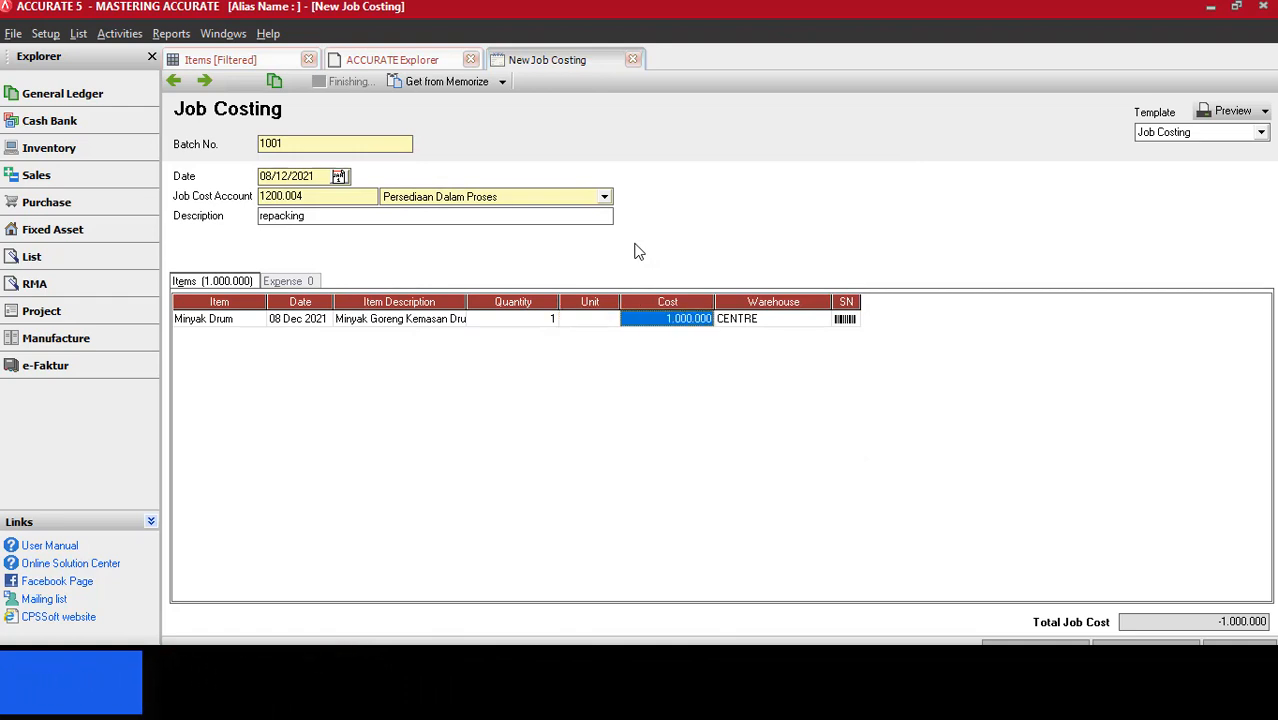
key(Tab)
key(Tab)
key(Tab)
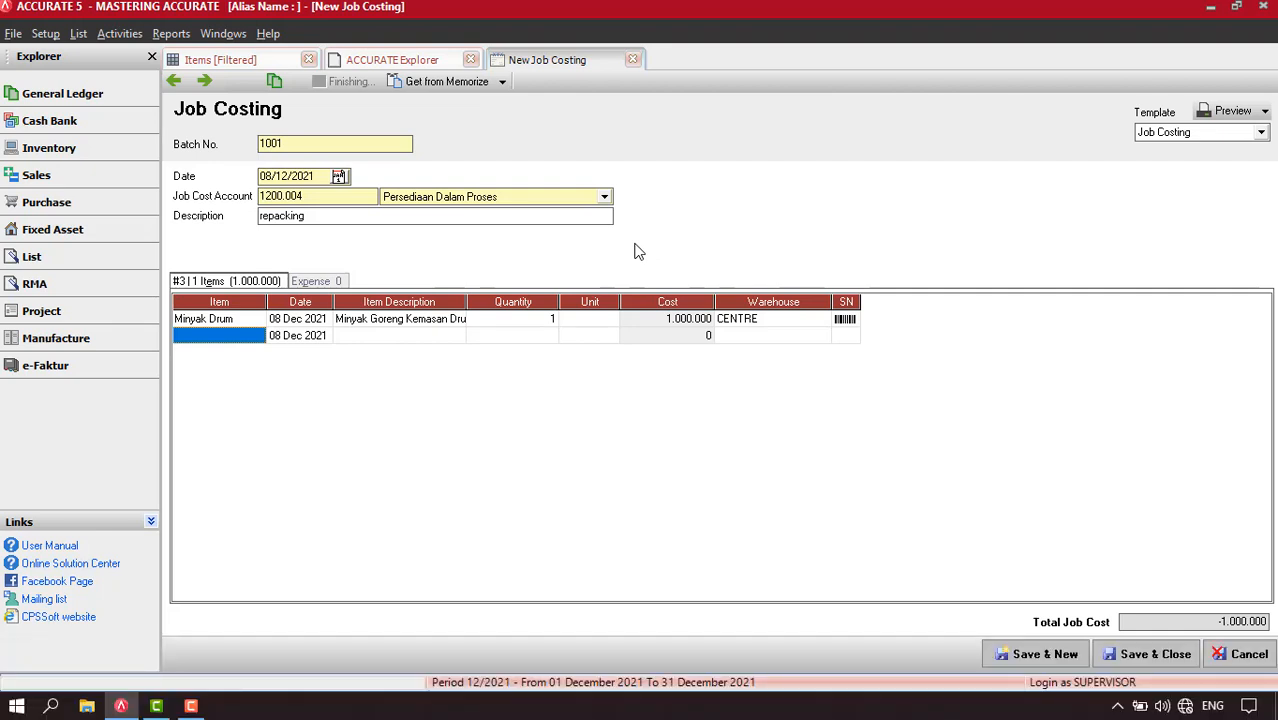
Add the item Kemasan Plastik with quantity 50 as the second item line
click(242, 338)
click(257, 336)
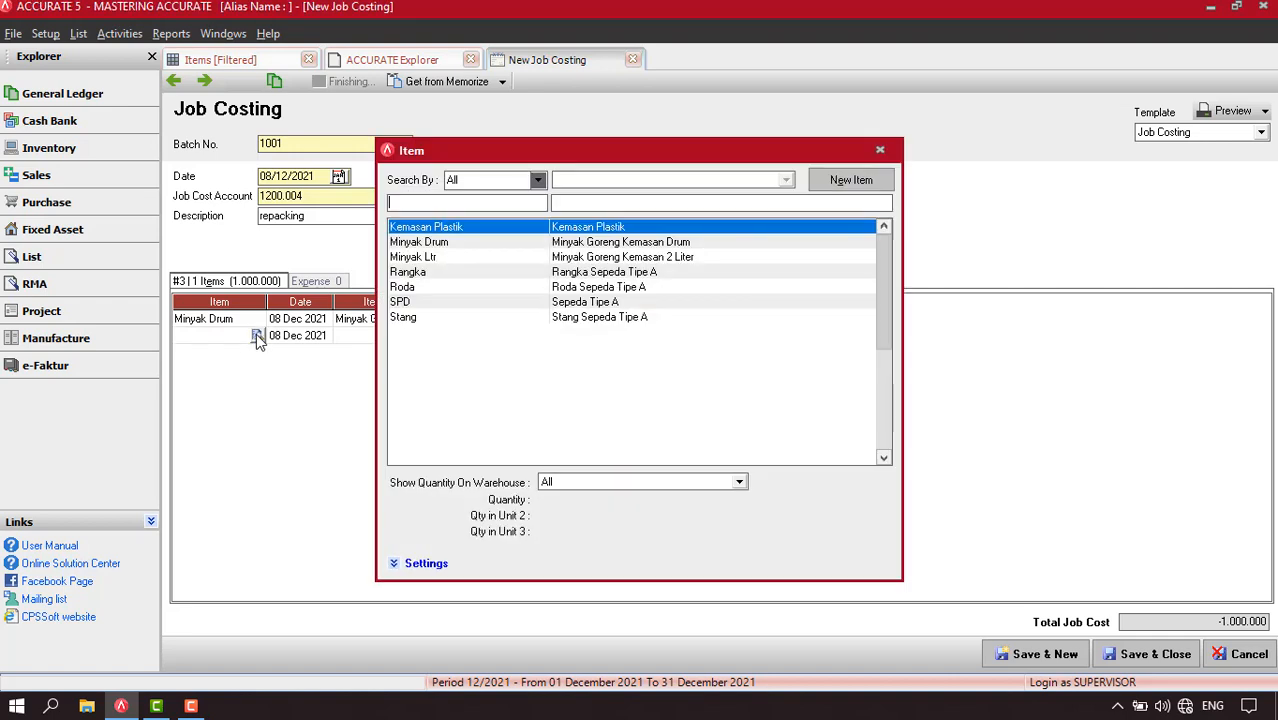
double_click(587, 228)
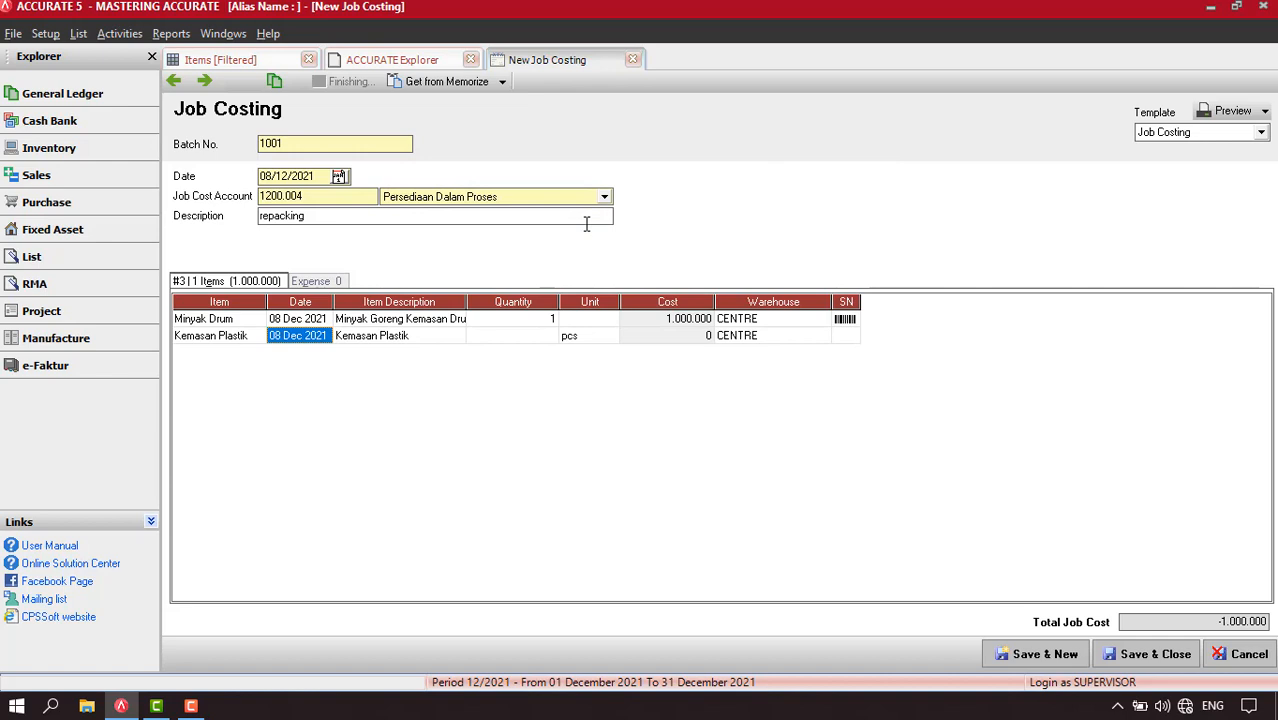
key(Tab)
key(Tab)
text(5)
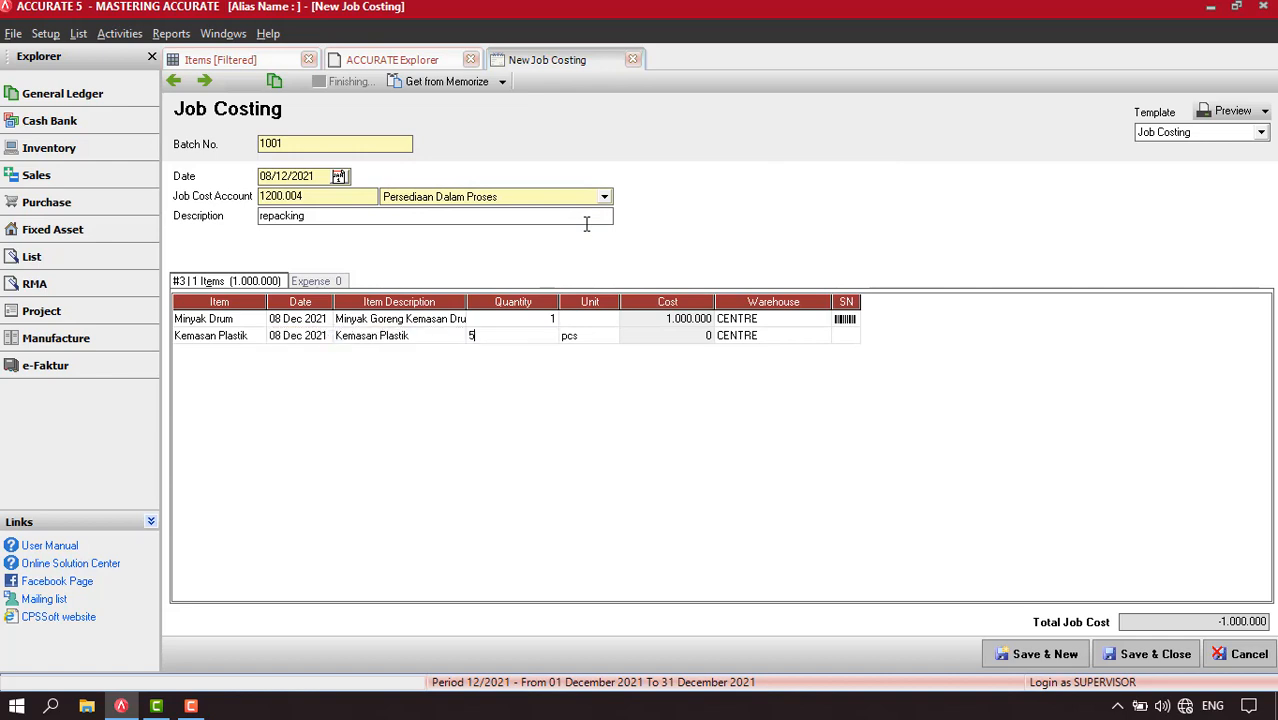
key(Tab)
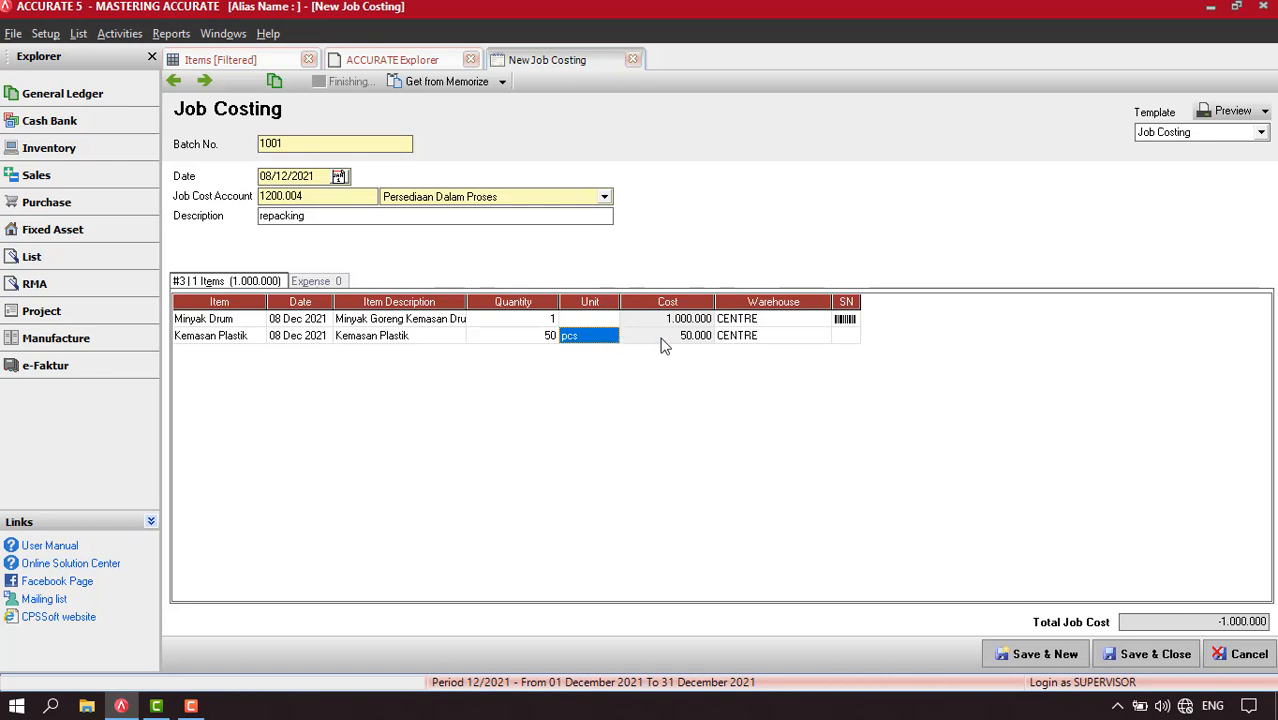
key(Tab)
key(Tab)
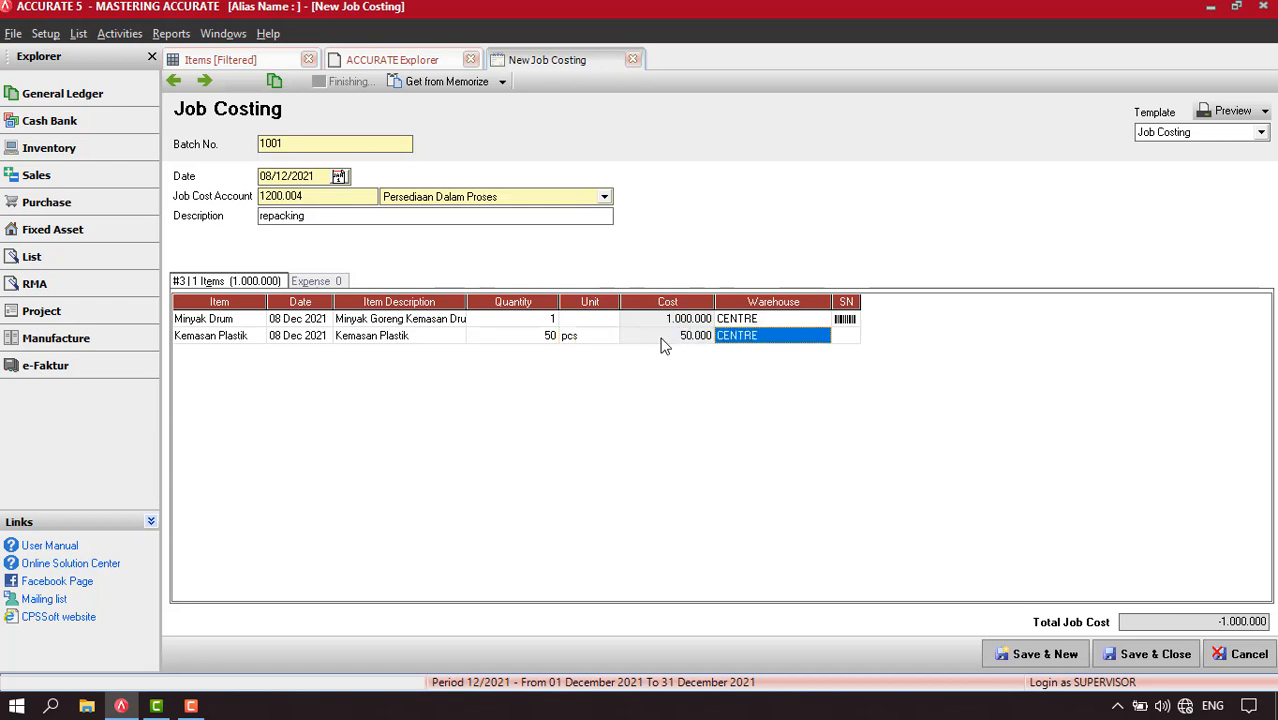
key(Tab)
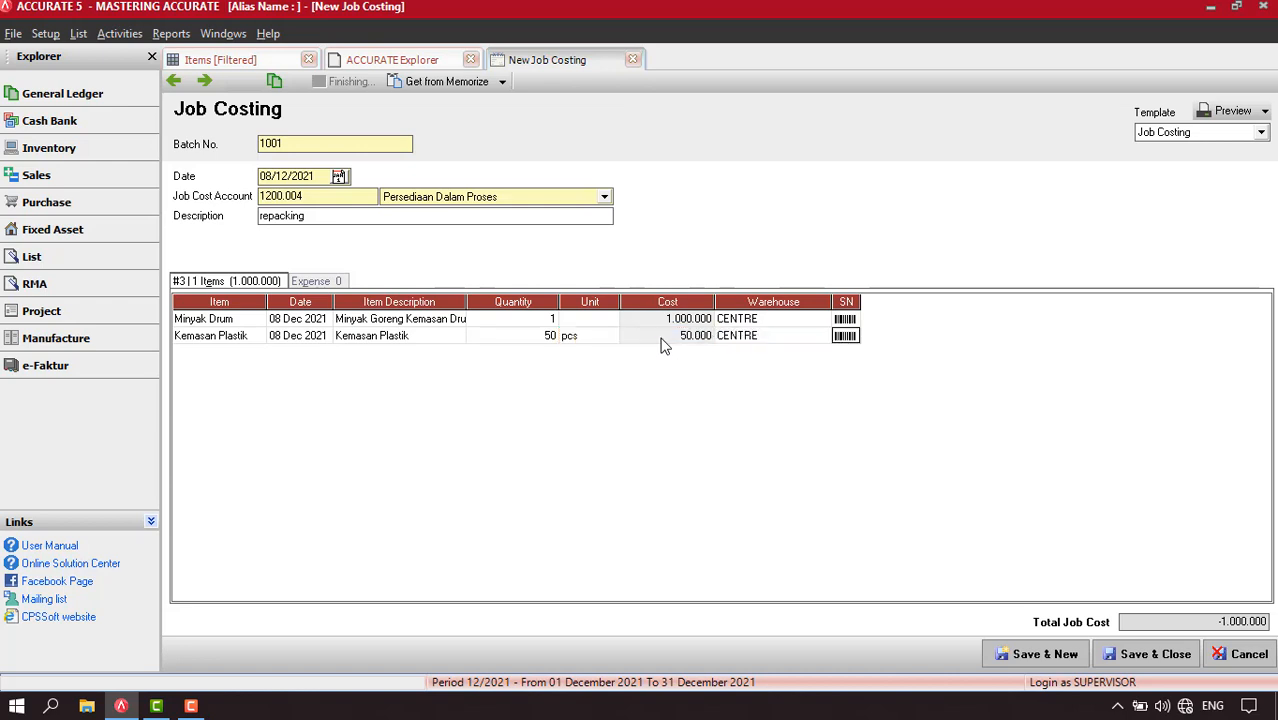
Add an expense line for account 6201.01 Biaya Gaji Perakitan with an amount of 50,000
click(322, 284)
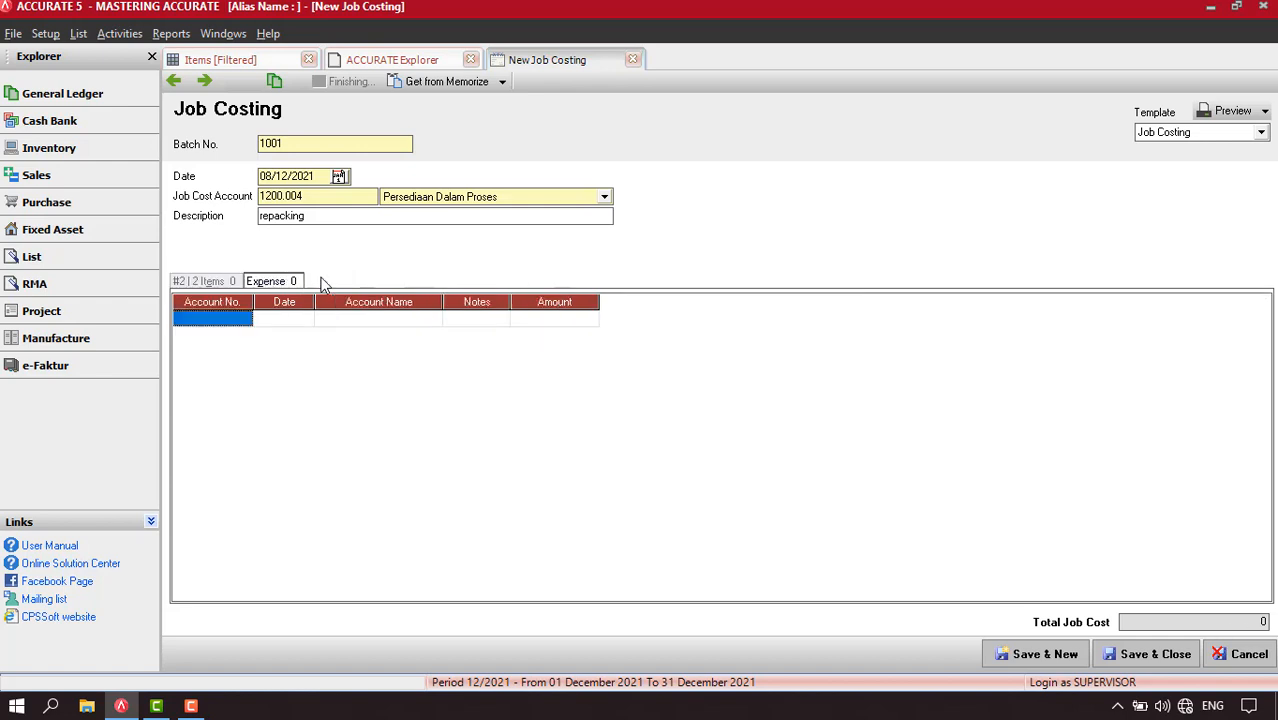
click(240, 321)
click(246, 319)
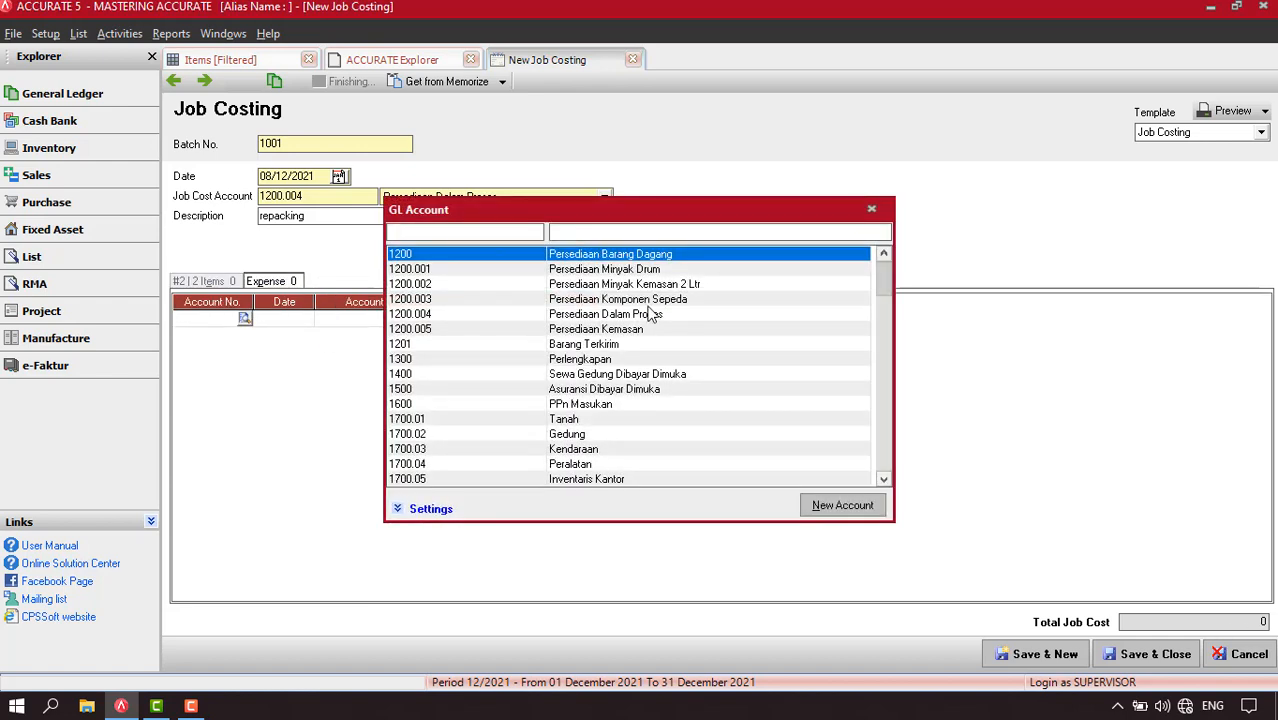
click(592, 231)
text(biaya)
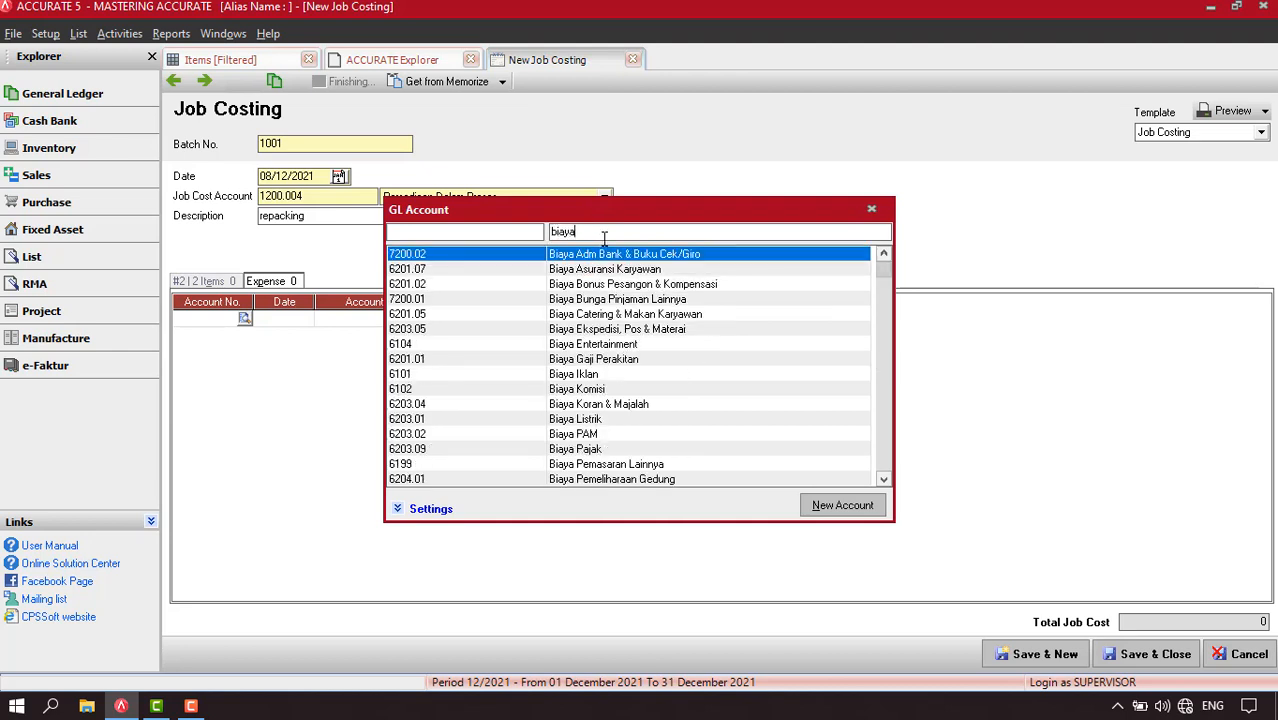
text( per)
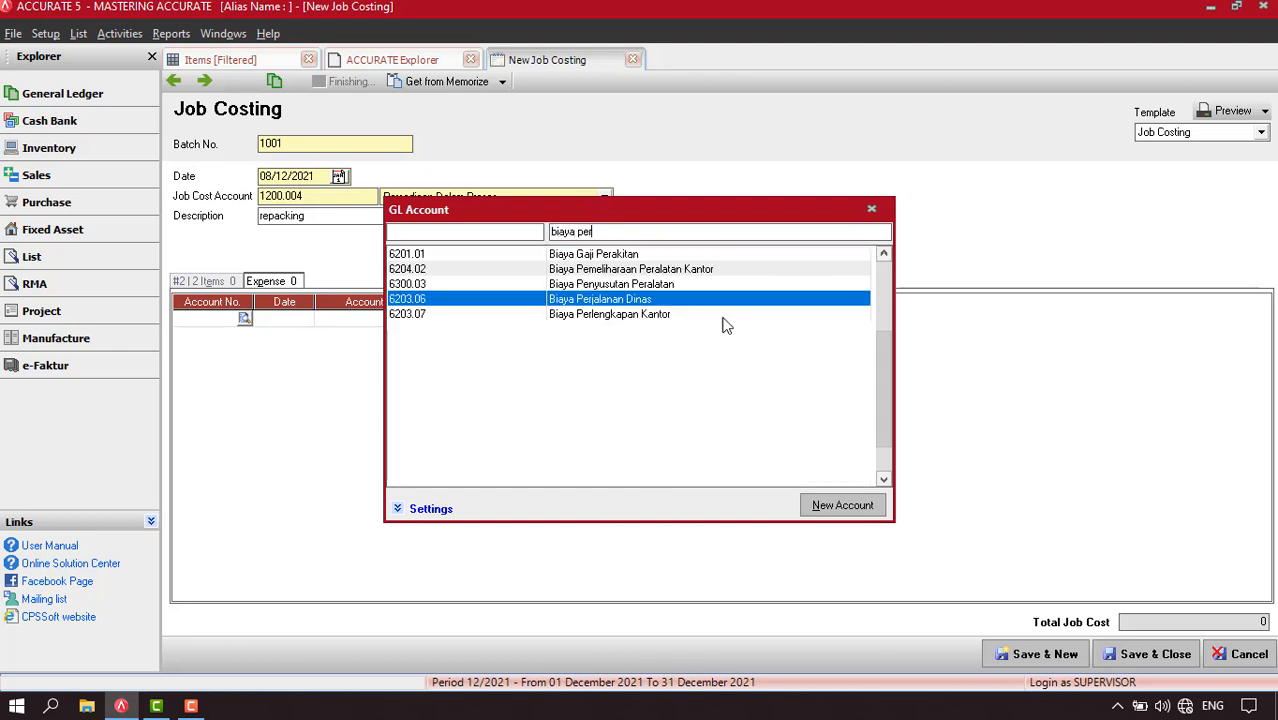
double_click(610, 258)
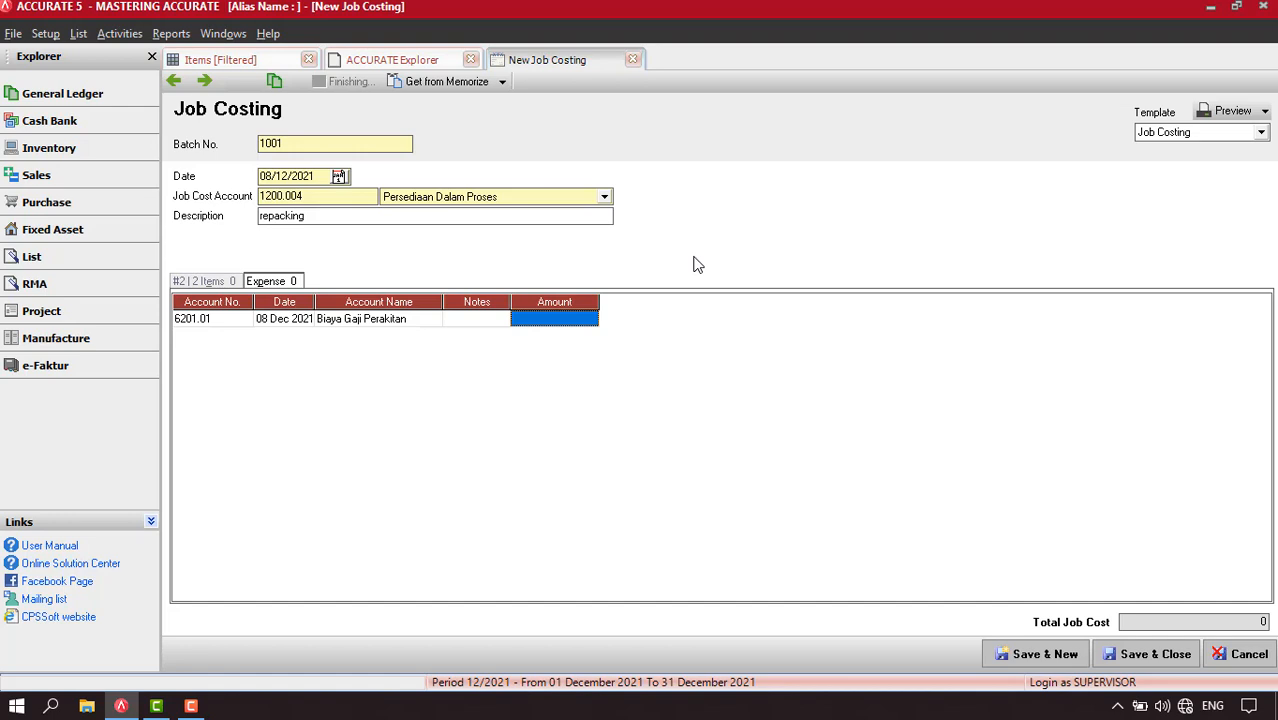
text(50000)
key(Return)
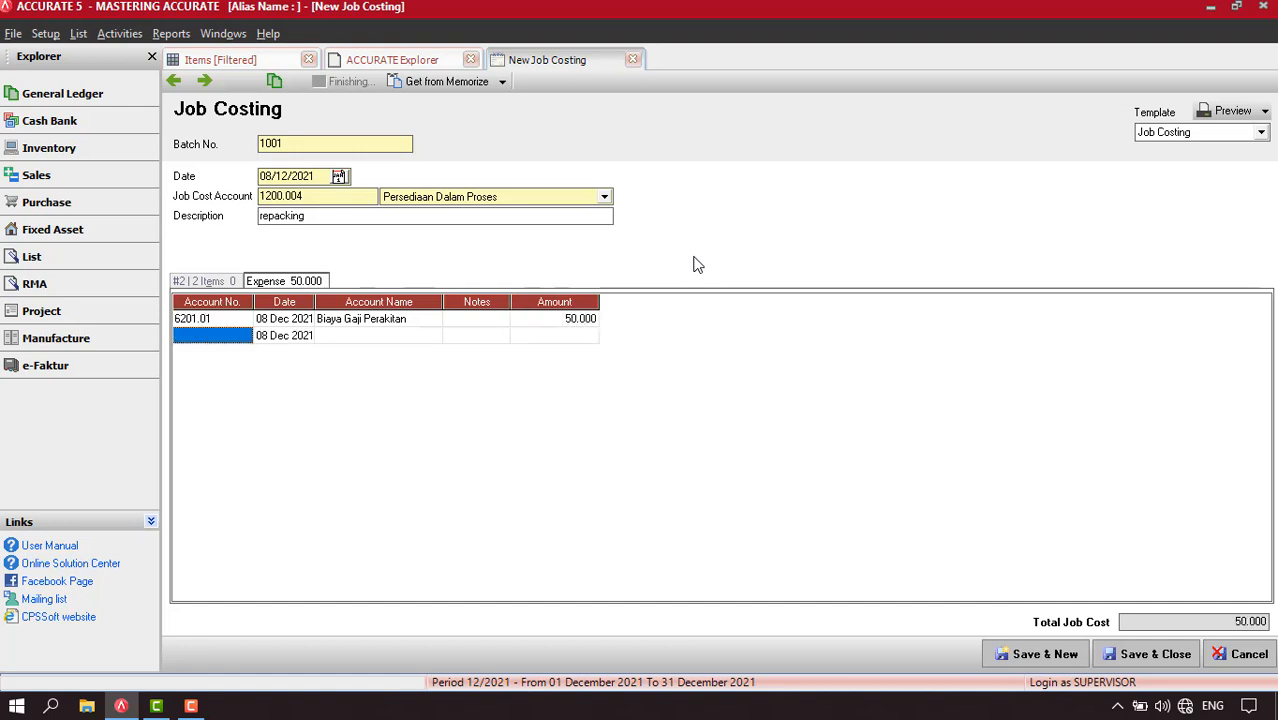
Review the item costs and the expense line of the repacking job costing
click(212, 283)
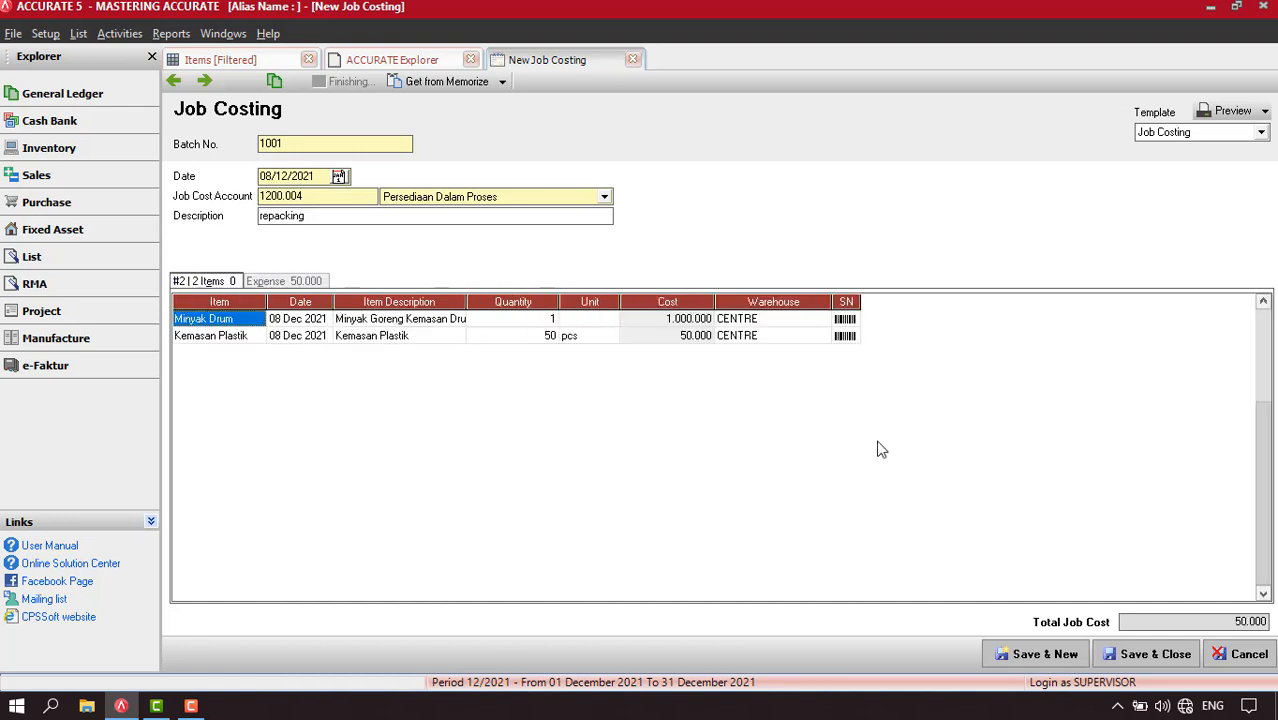
click(297, 282)
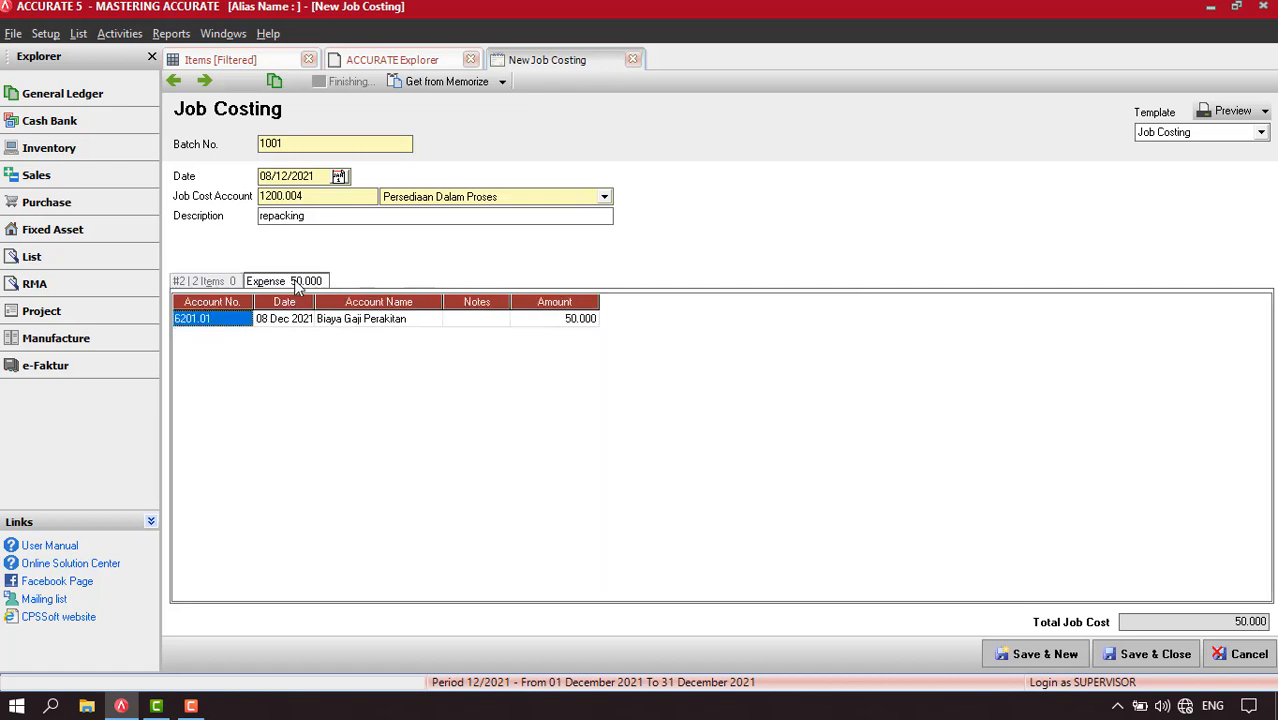
click(234, 283)
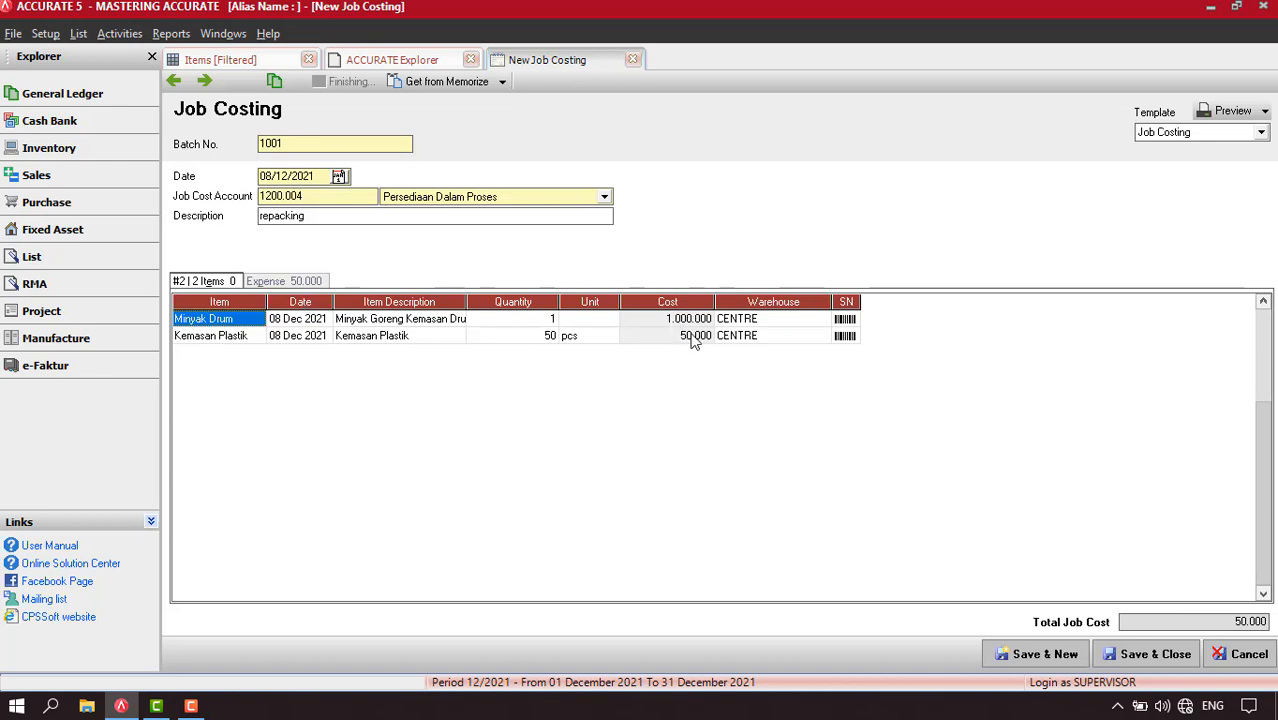
click(283, 284)
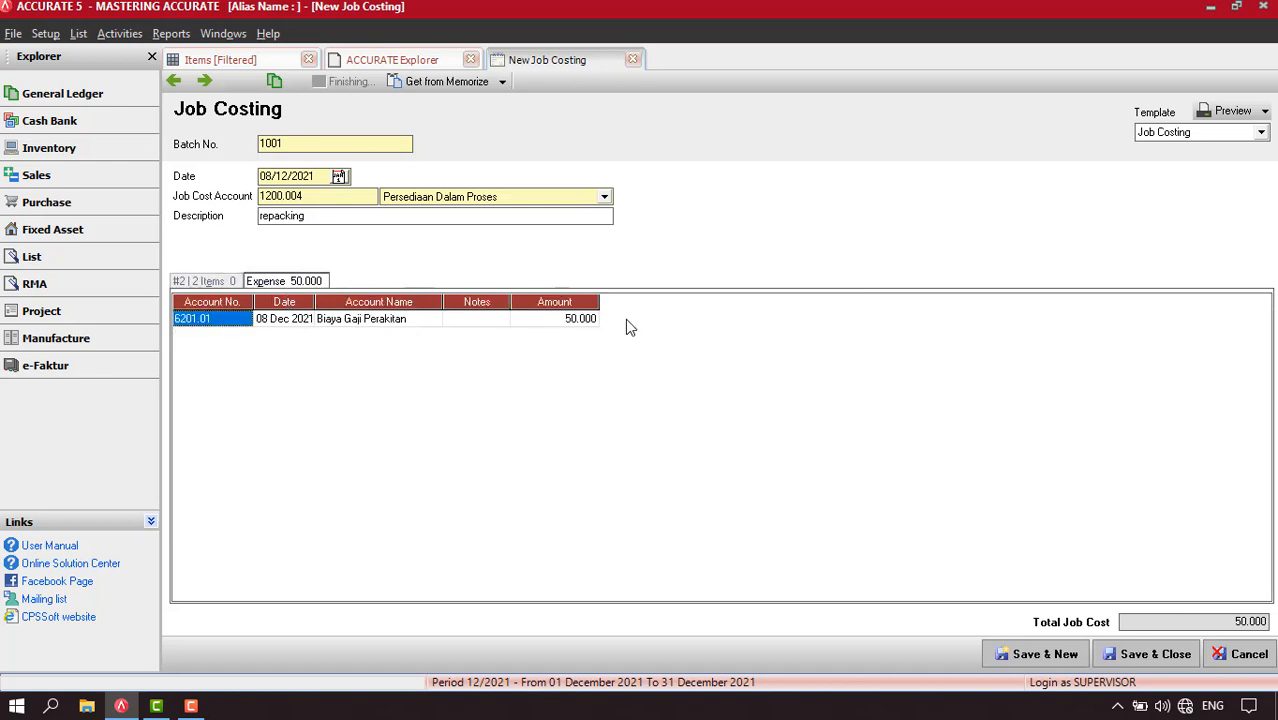
Save the repacking job costing, examine its transaction journal at 150% zoom, and close the journal
click(205, 82)
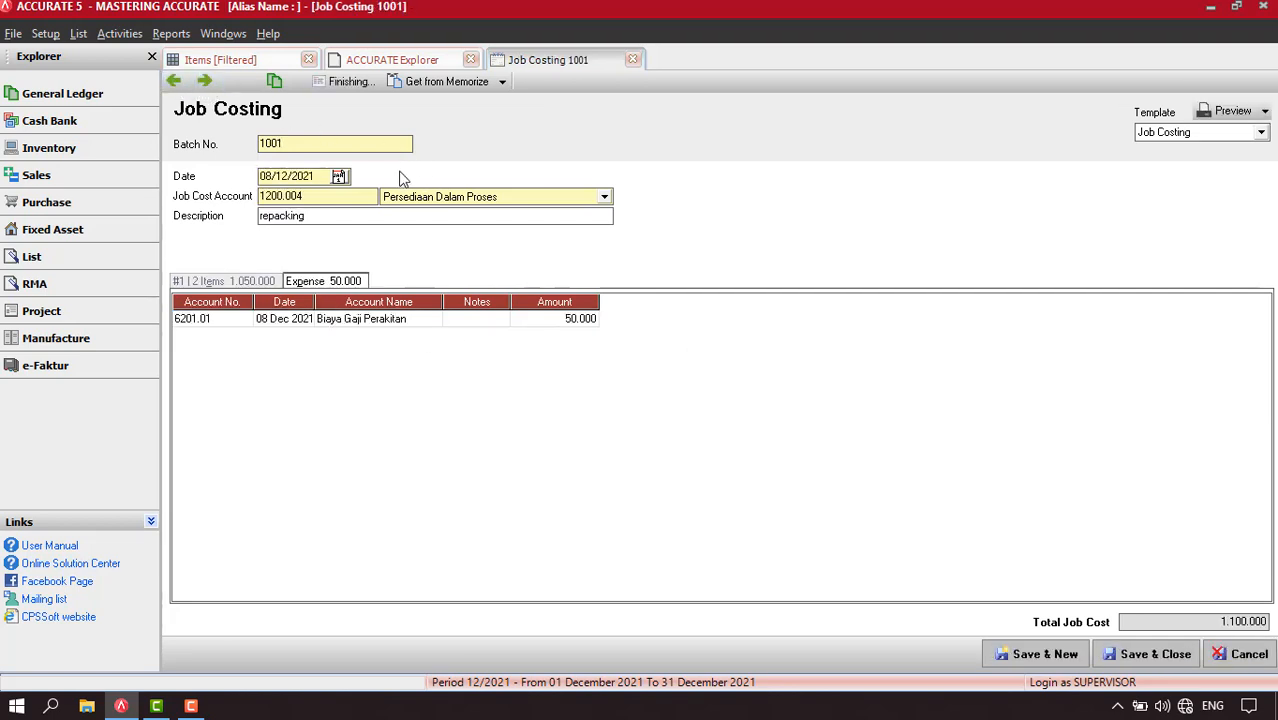
click(275, 82)
right_click(605, 358)
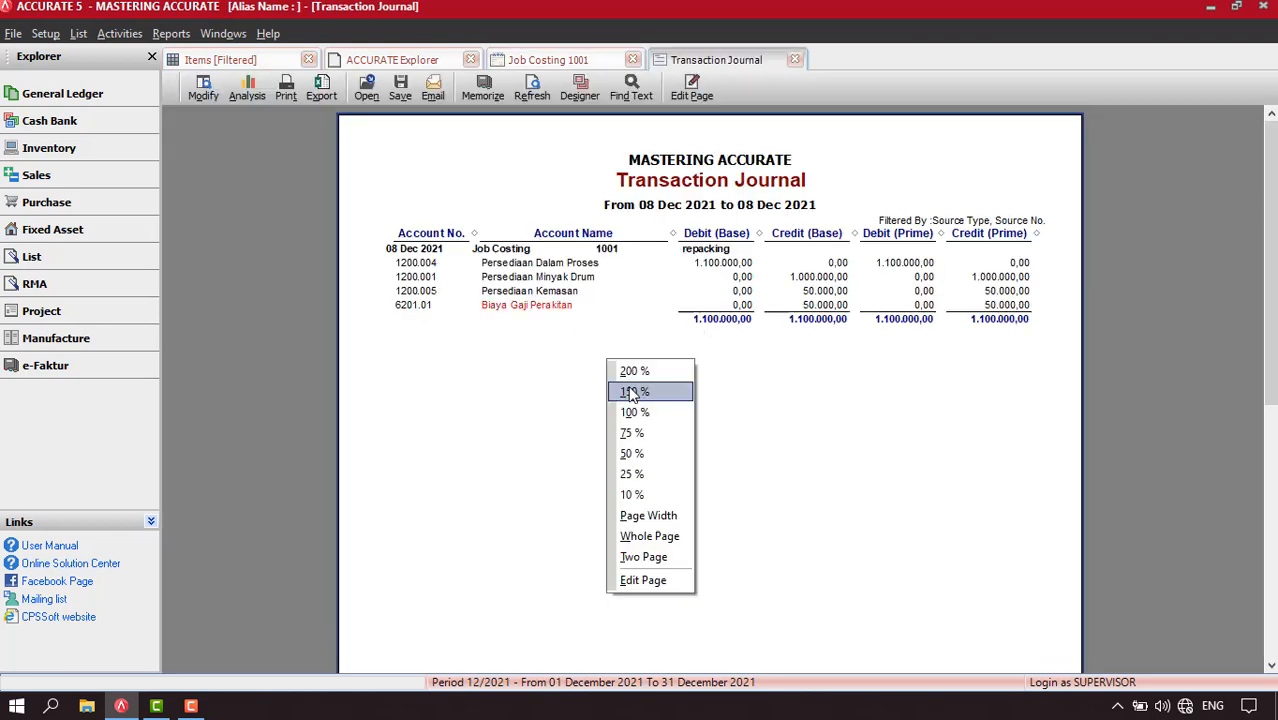
click(625, 392)
drag(568, 446, 545, 414)
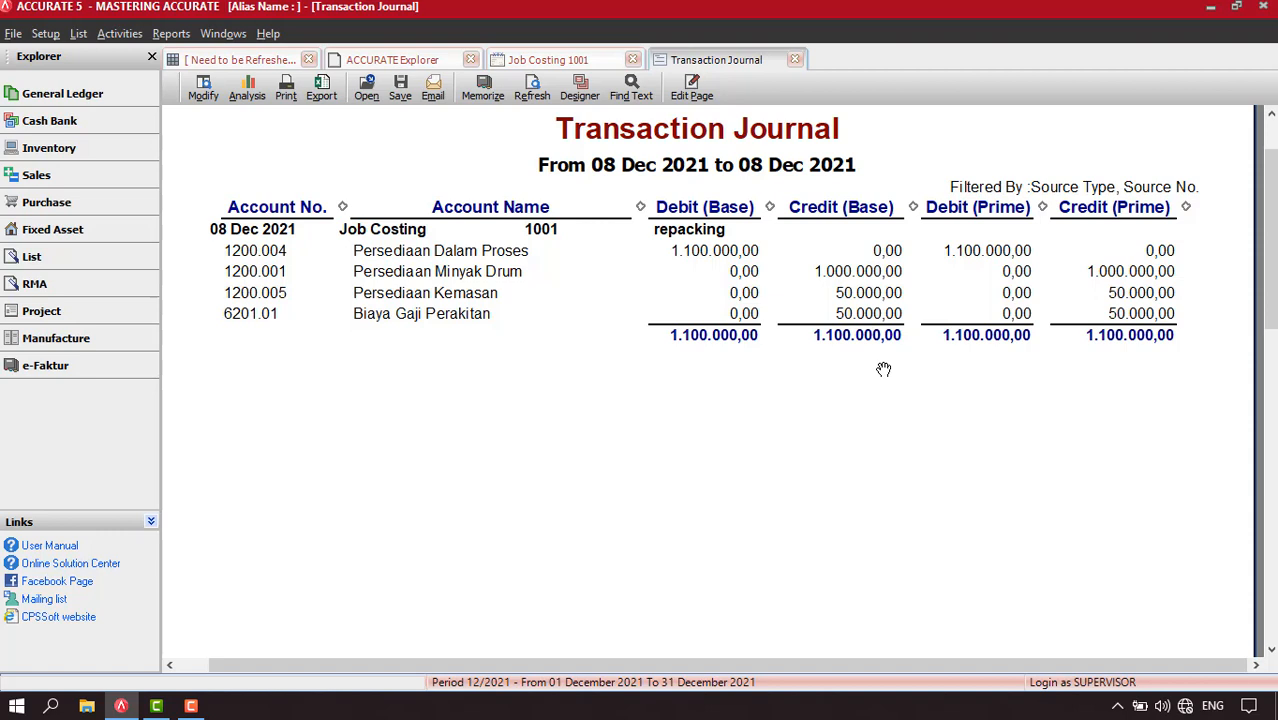
click(795, 61)
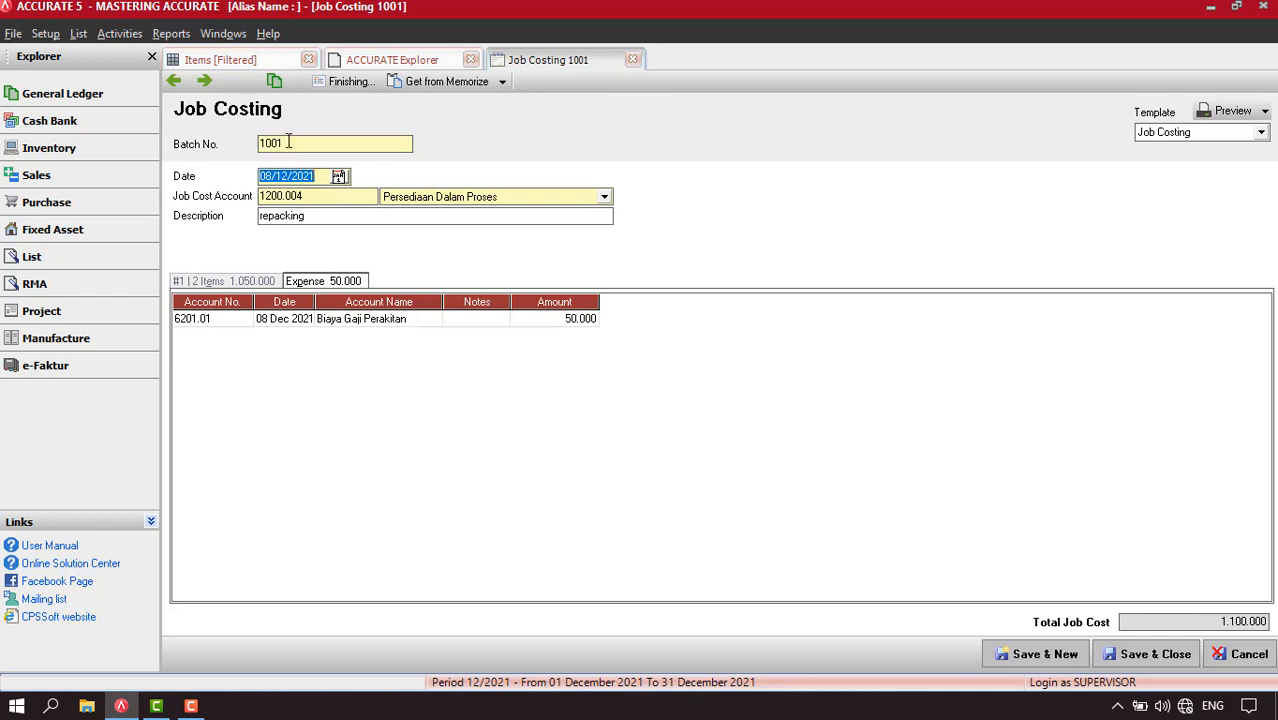
Finish the repacking job costing by rolling its cost over to the item Minyak Ltr with quantity 50
click(350, 82)
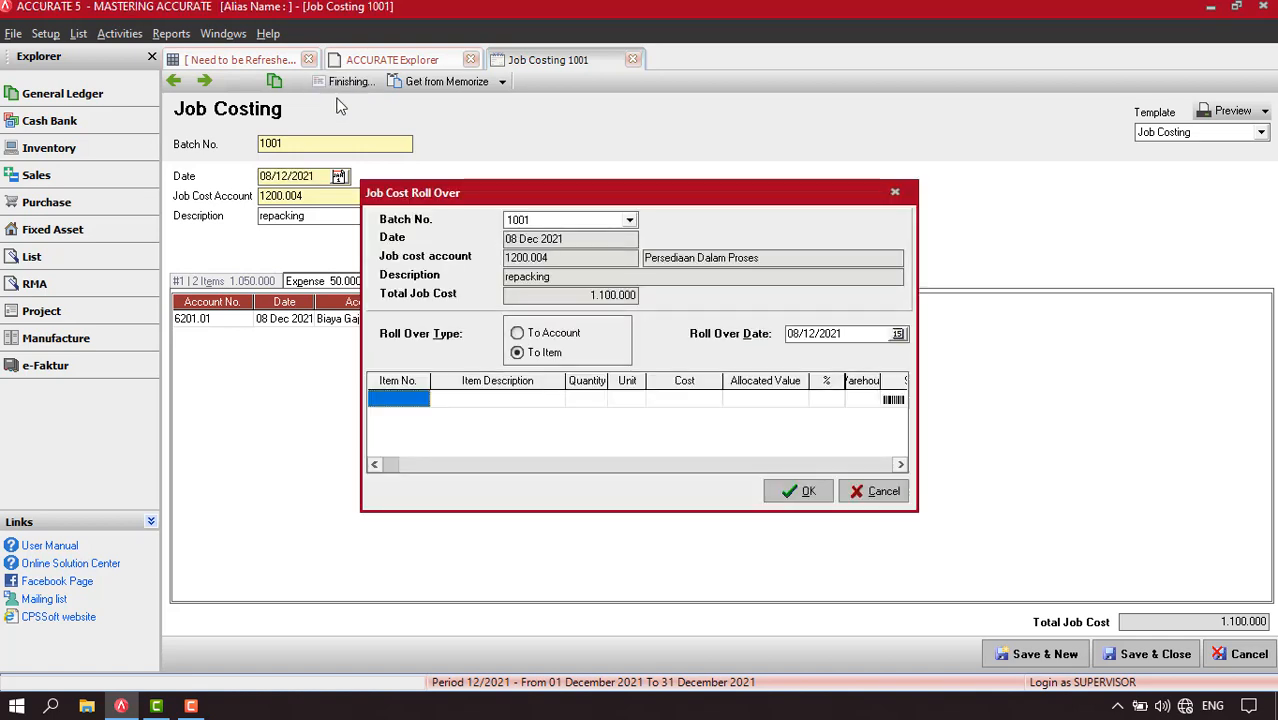
click(410, 400)
click(421, 401)
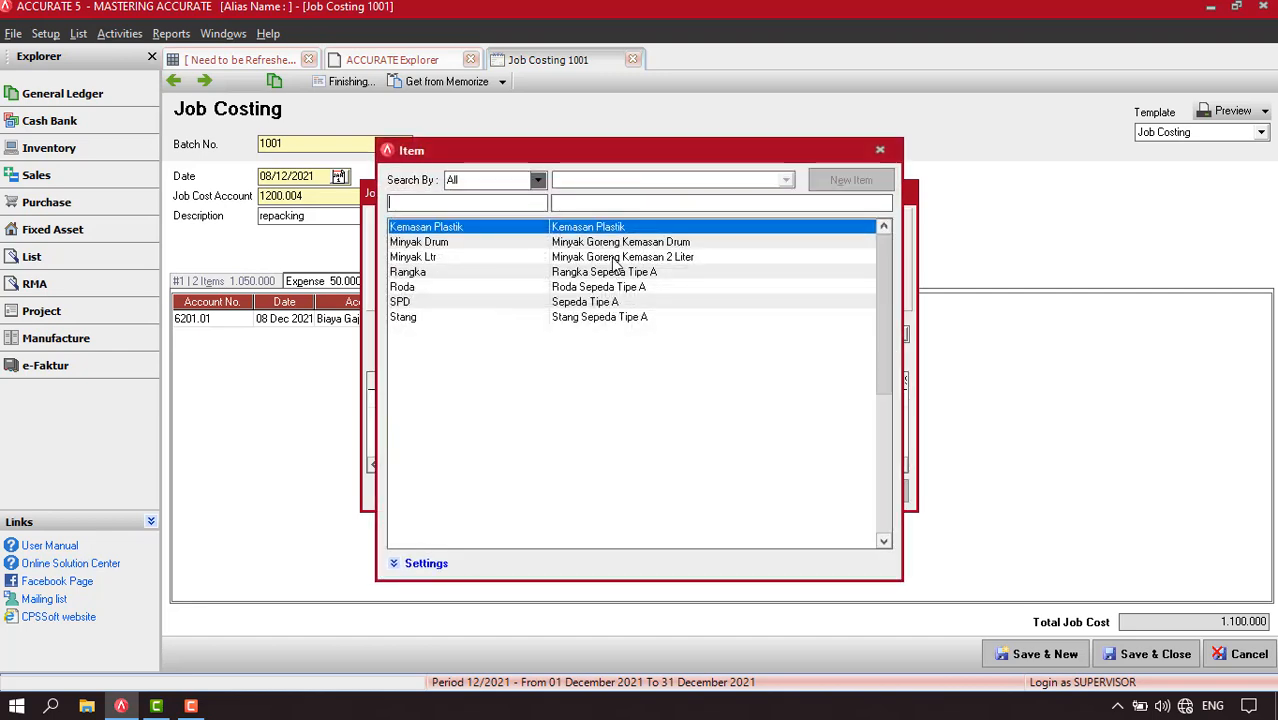
double_click(614, 259)
click(592, 404)
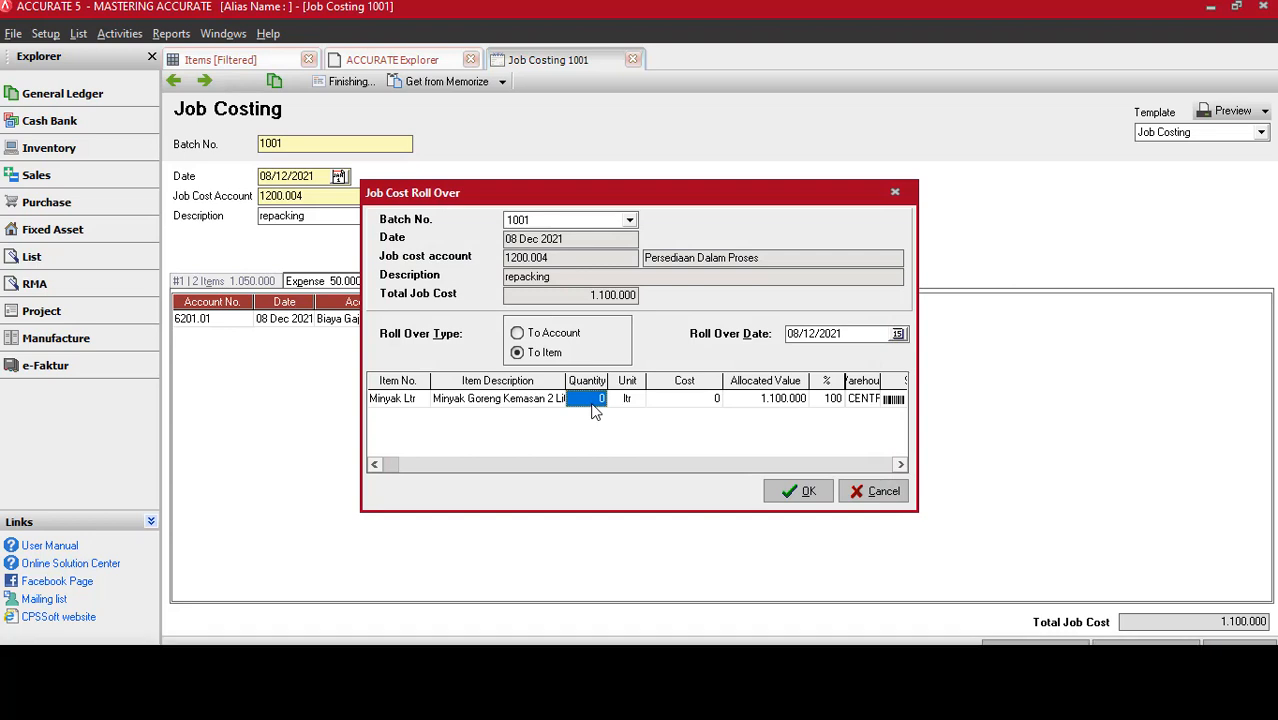
text(50)
key(Tab)
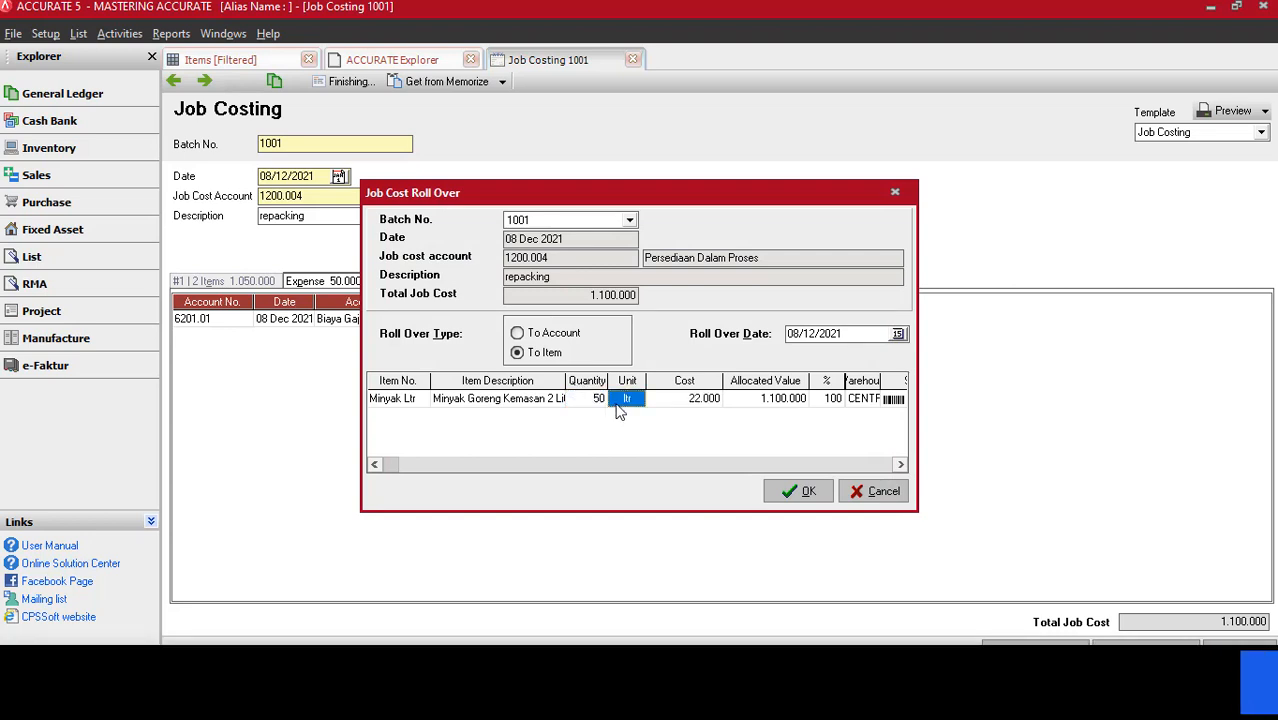
key(Tab)
key(Tab)
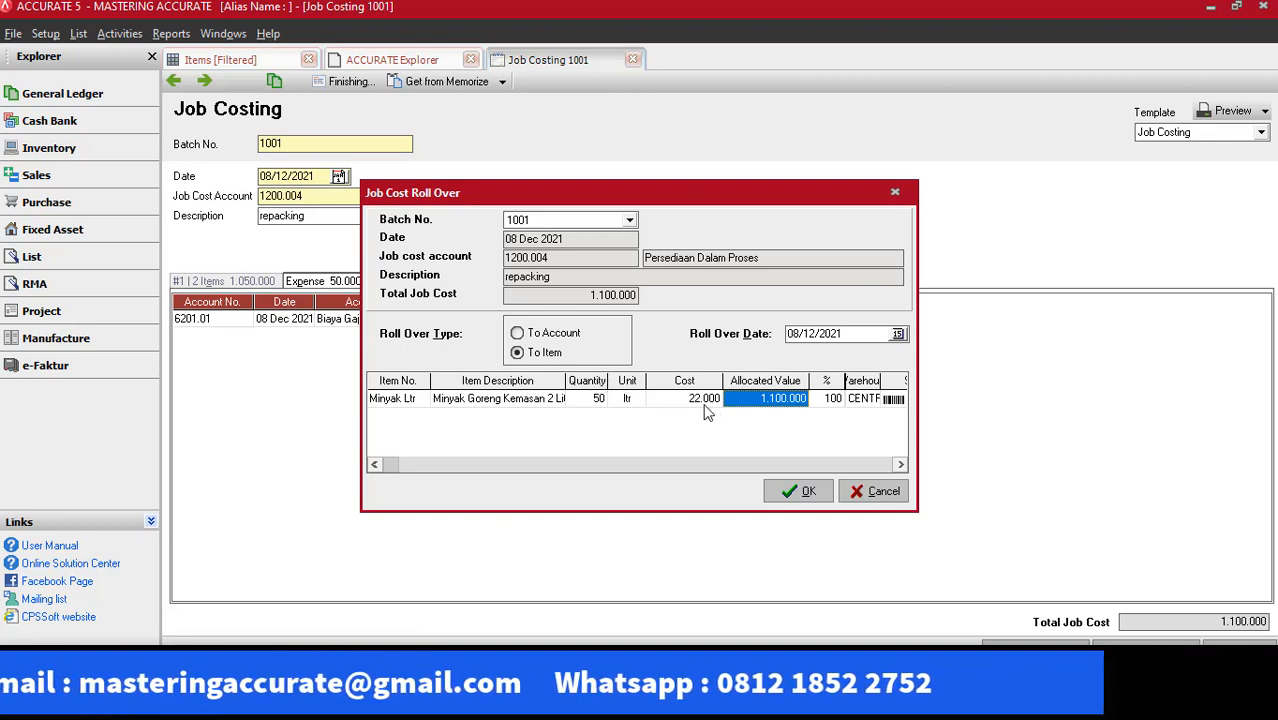
click(795, 491)
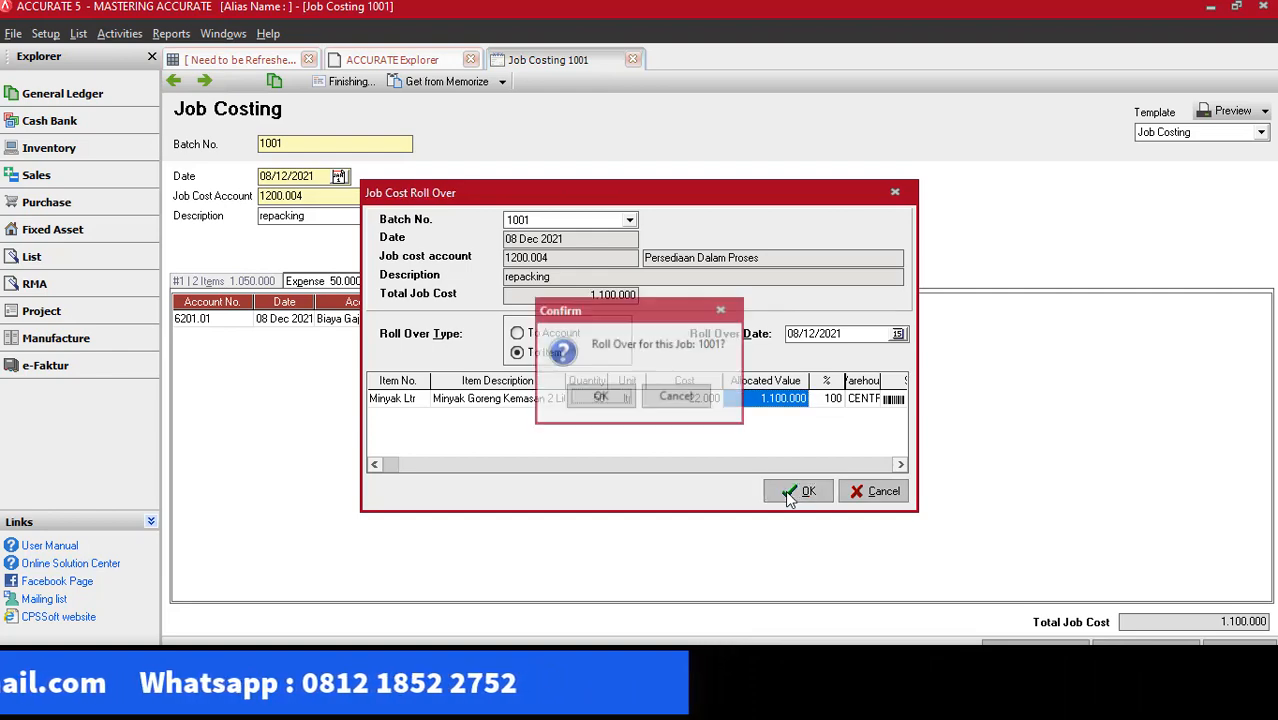
click(602, 397)
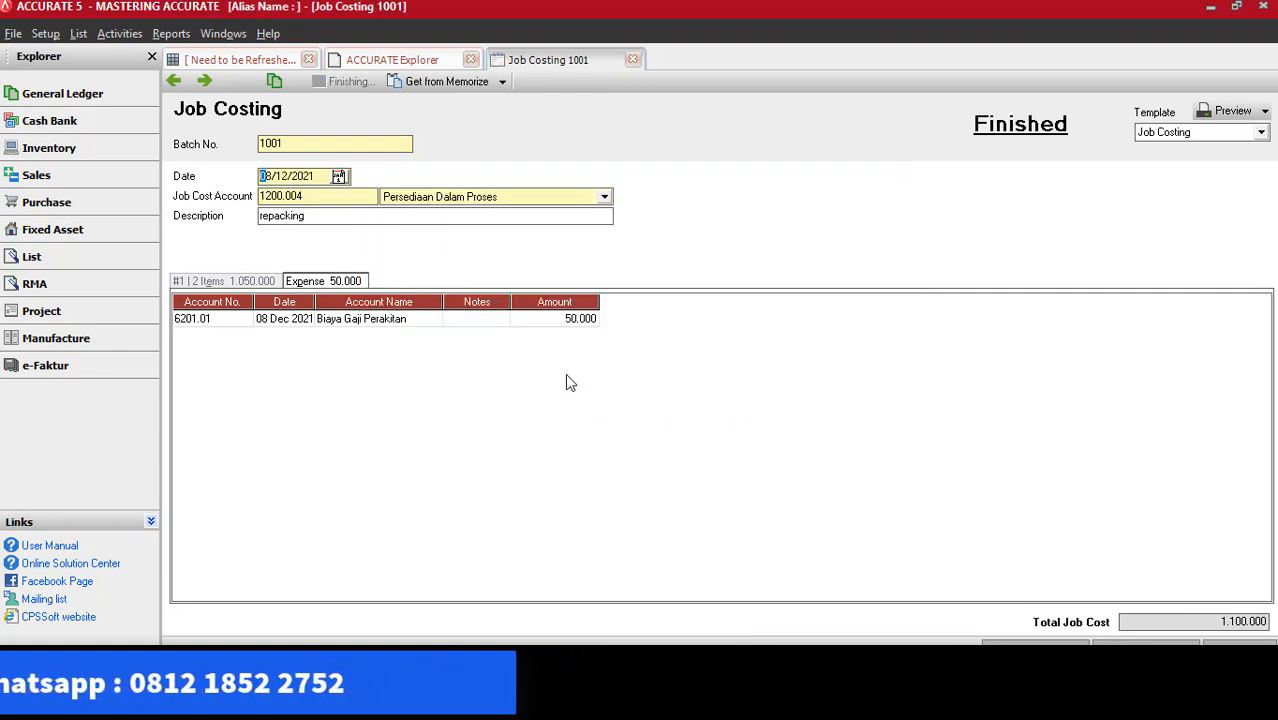
Refresh the item list and check the stock quantity of Minyak Goreng Kemasan 2 Liter
click(249, 62)
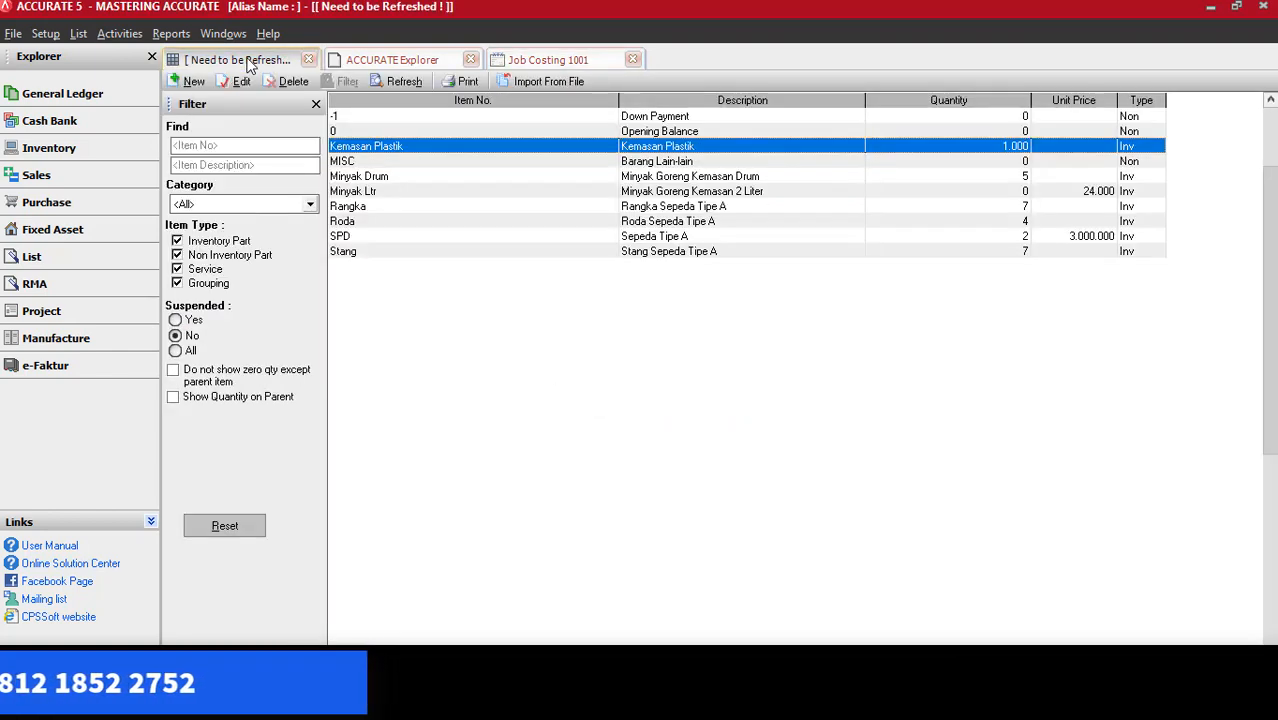
click(402, 83)
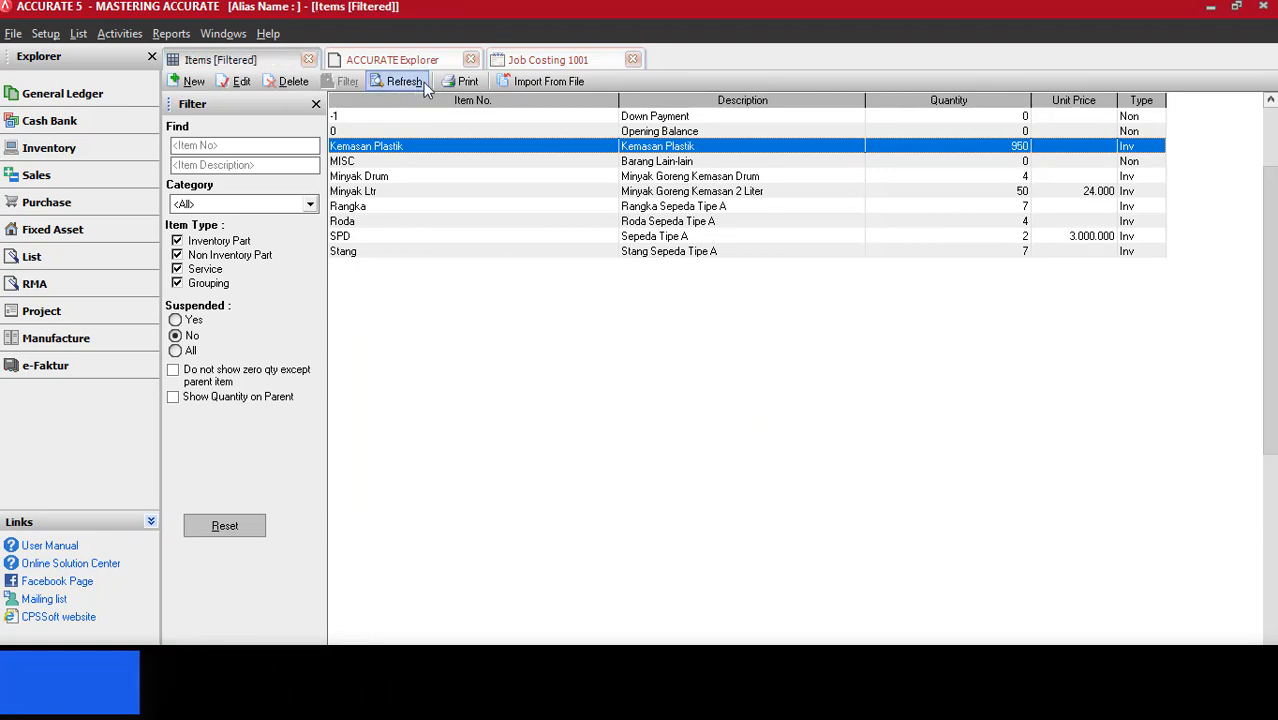
click(705, 195)
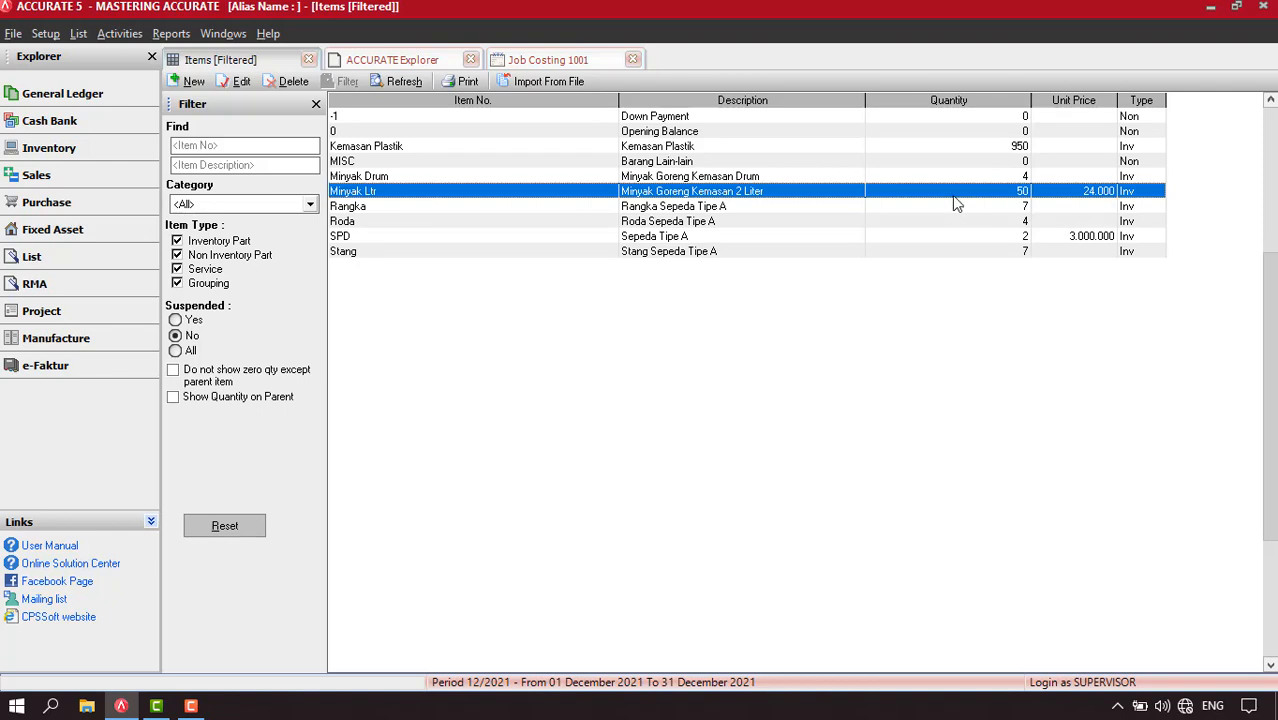
Create and save a sales invoice for the customer Pelanggan Umum with one unit of Minyak Ltr
click(124, 36)
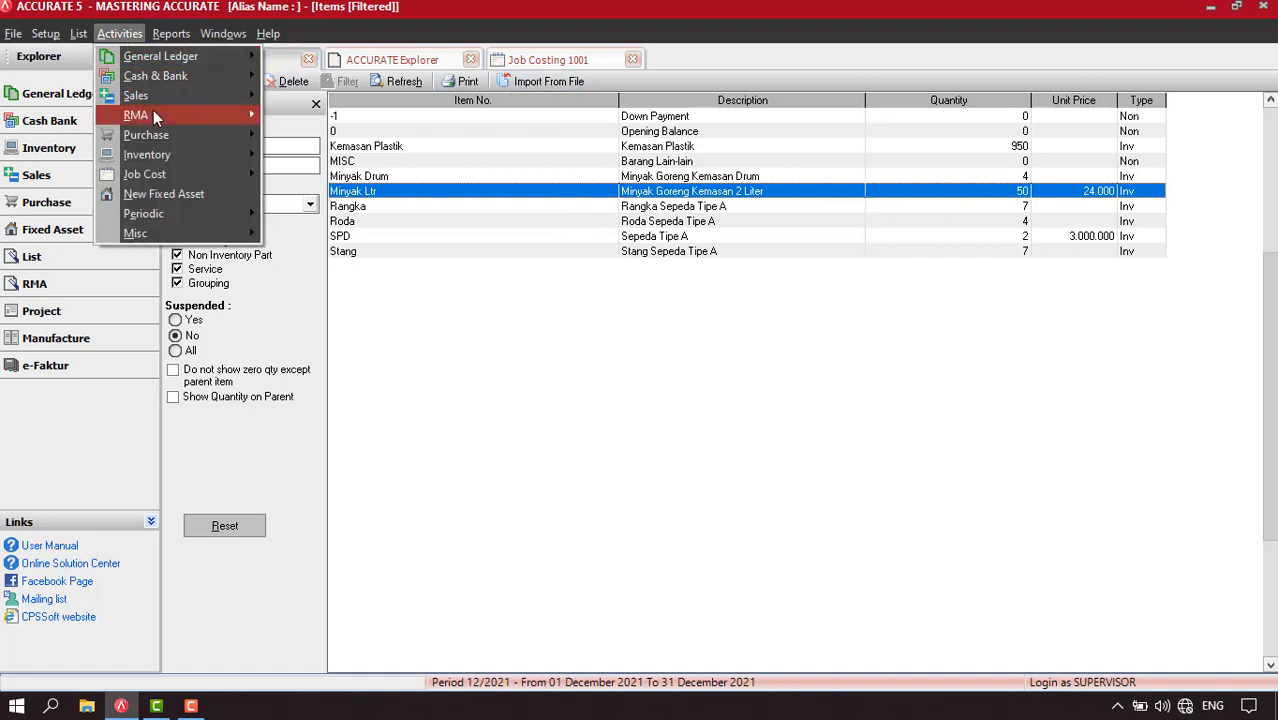
mouse_move(153, 110)
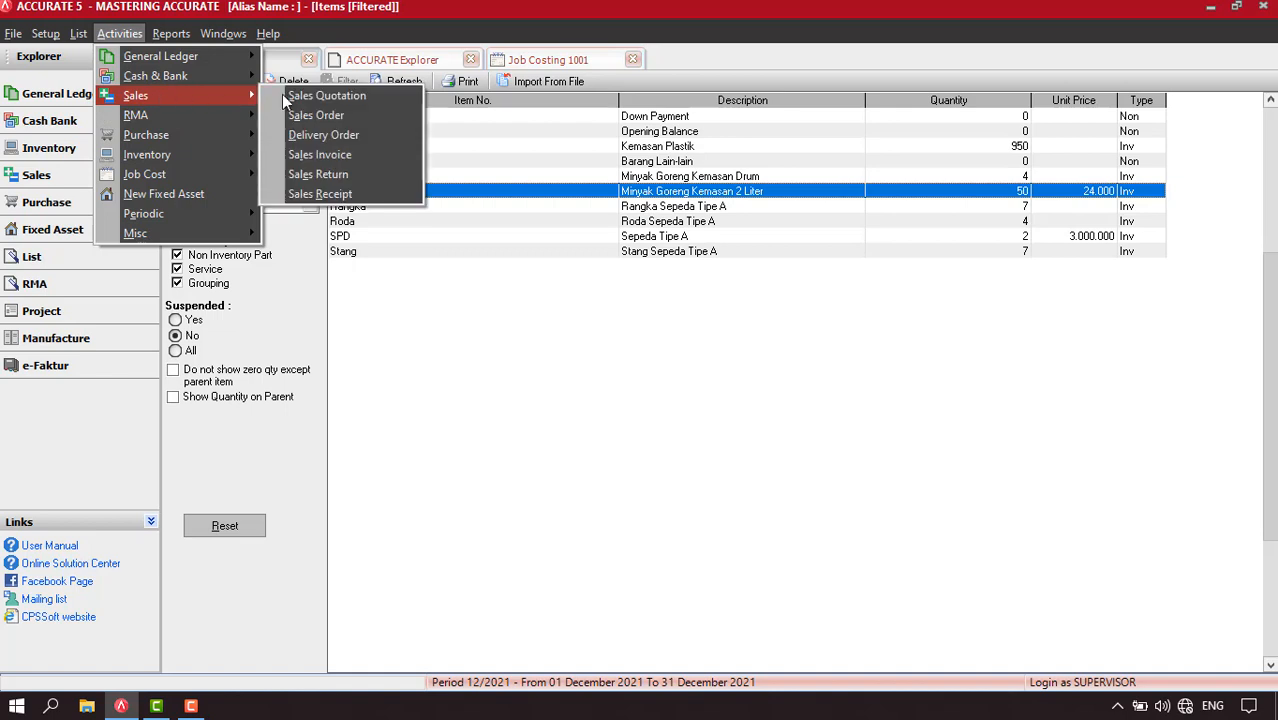
click(356, 157)
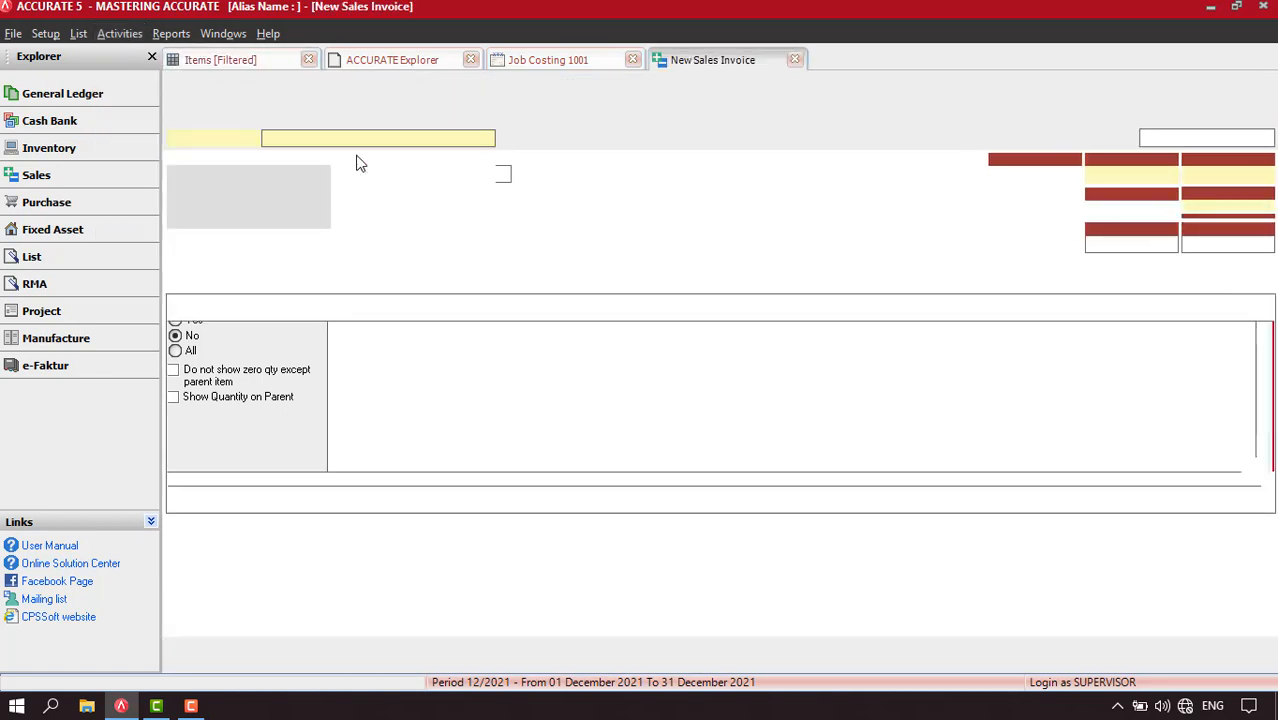
click(485, 139)
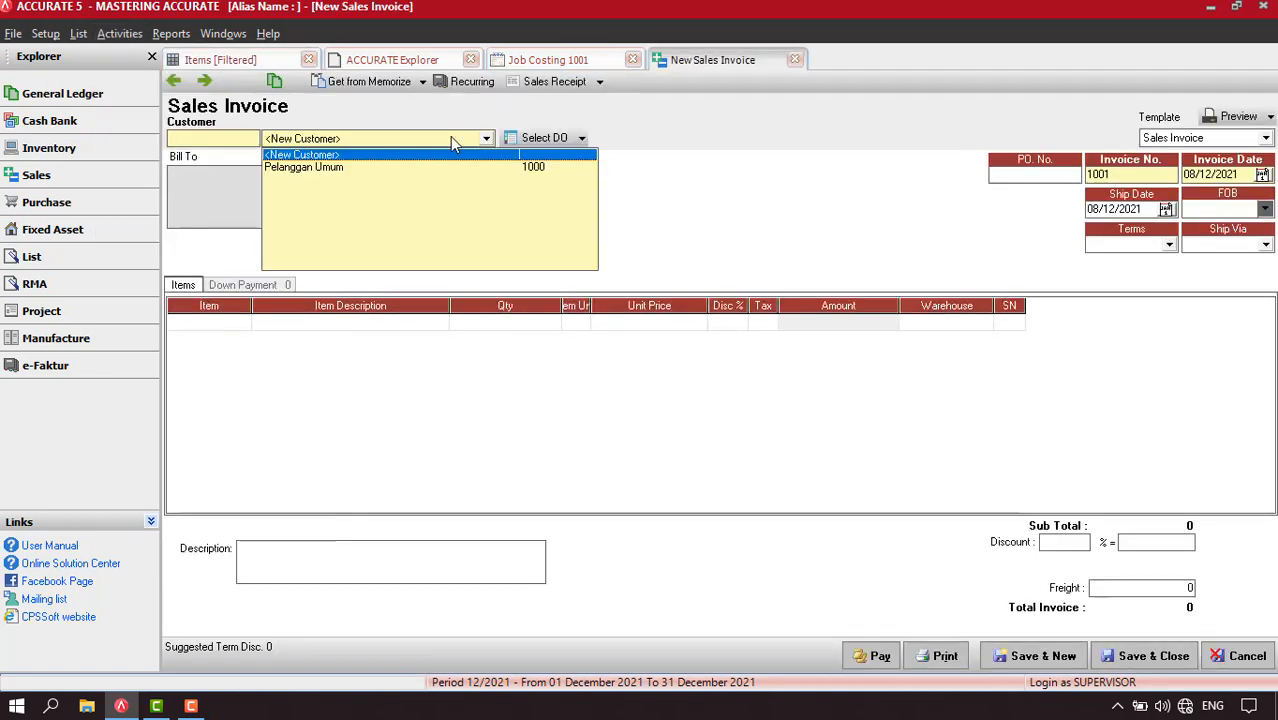
click(296, 168)
click(224, 320)
click(242, 321)
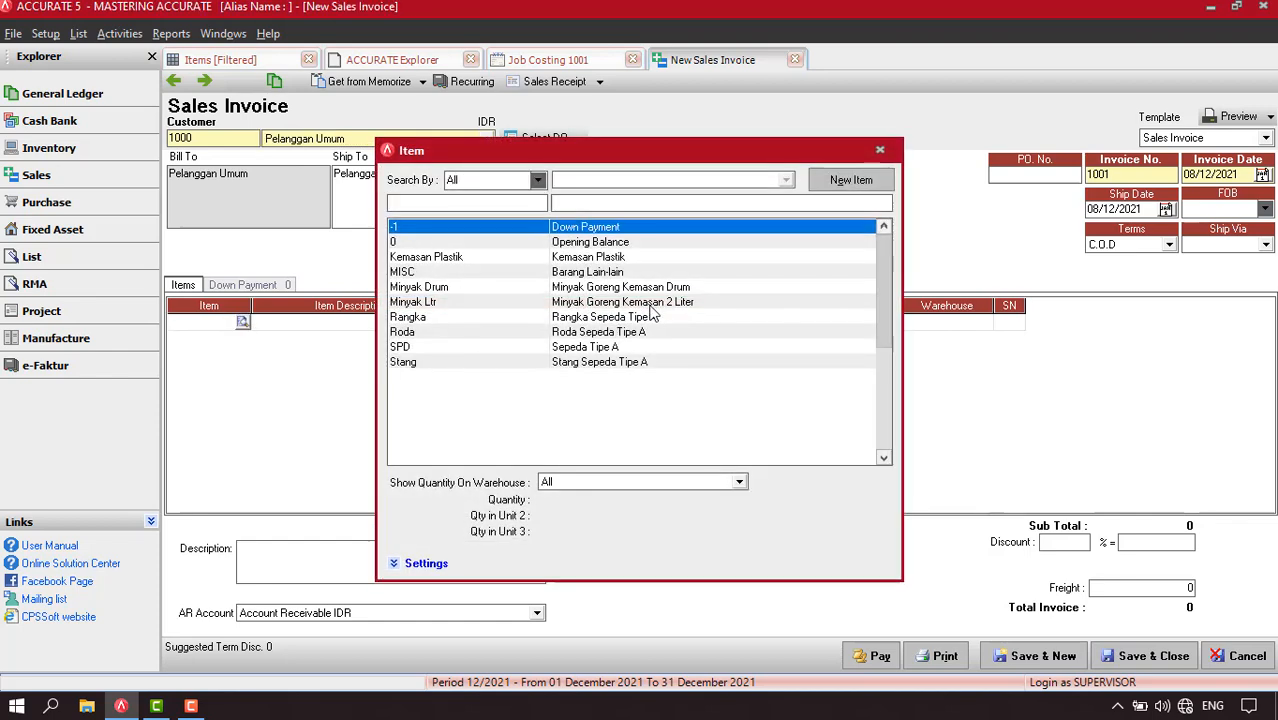
double_click(650, 307)
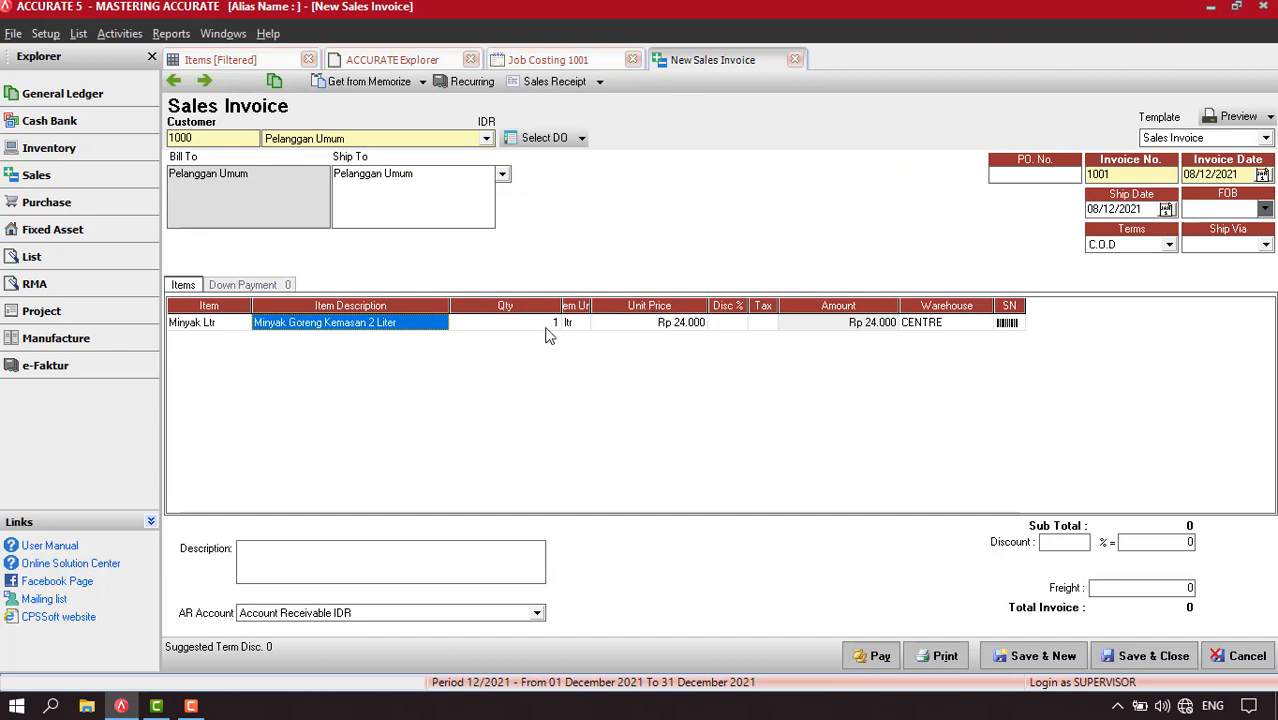
click(204, 82)
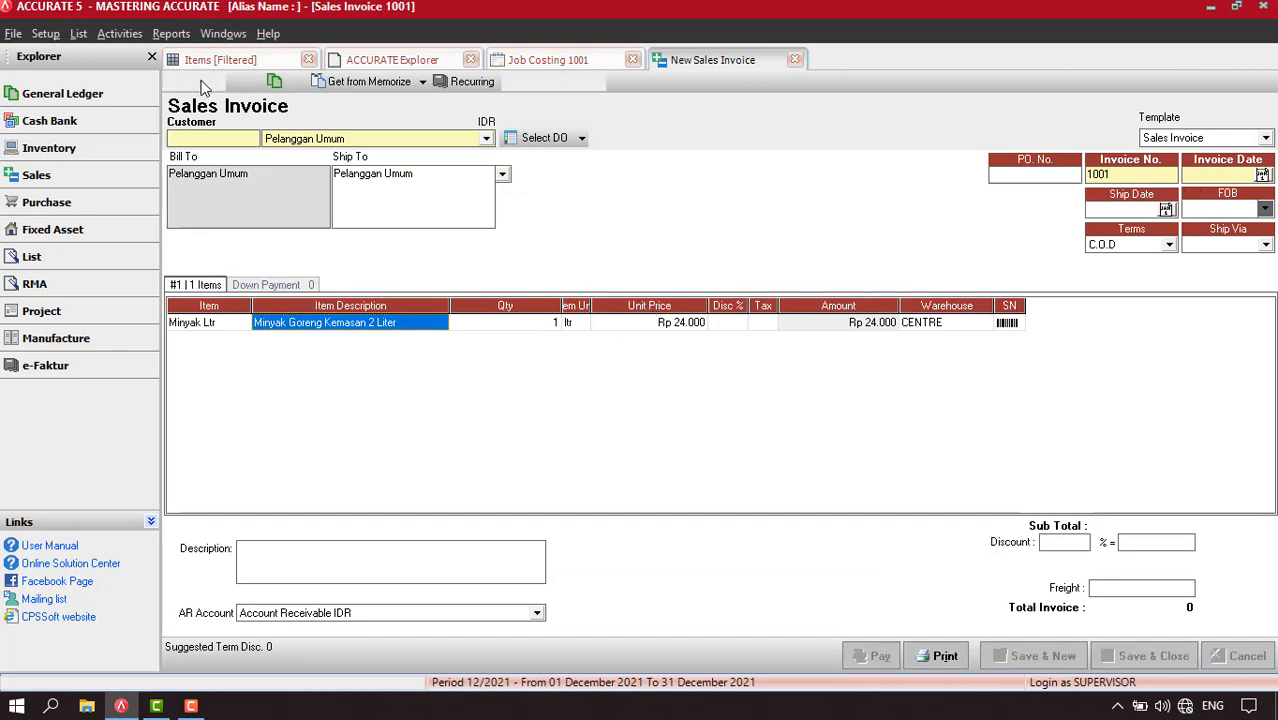
click(175, 83)
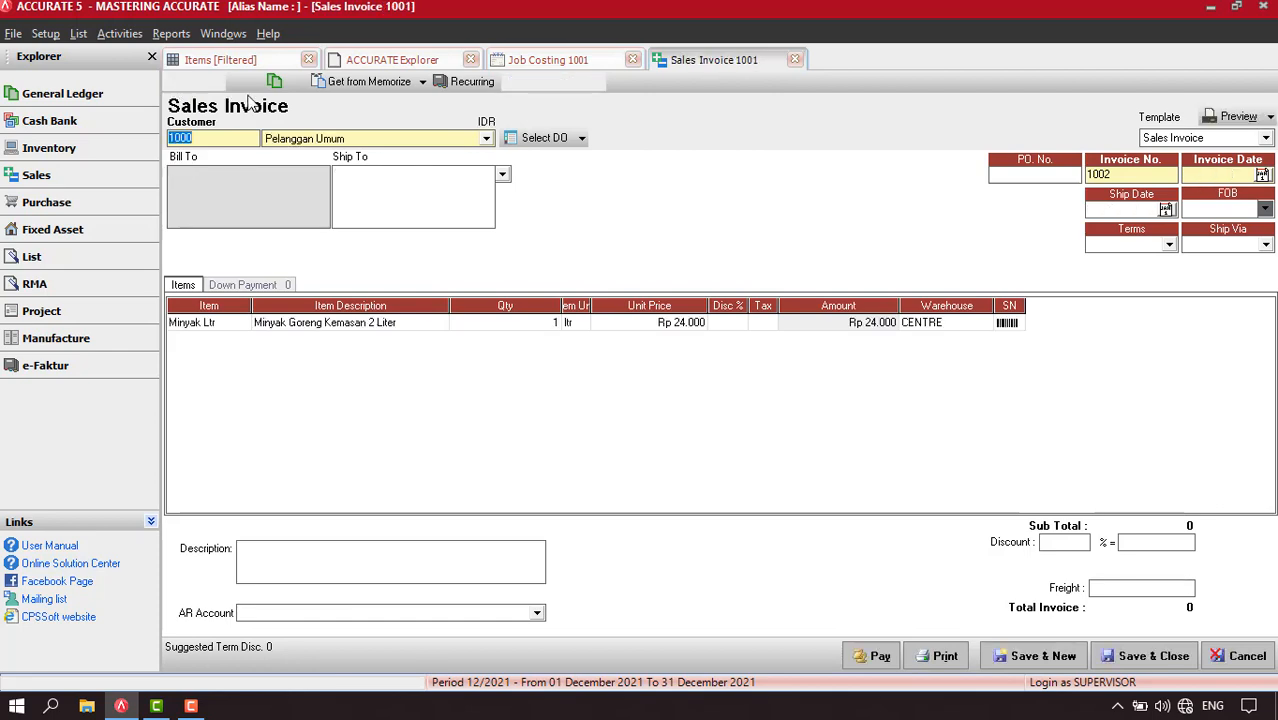
Examine the transaction journal of the Minyak Ltr sales invoice at a larger zoom
click(274, 81)
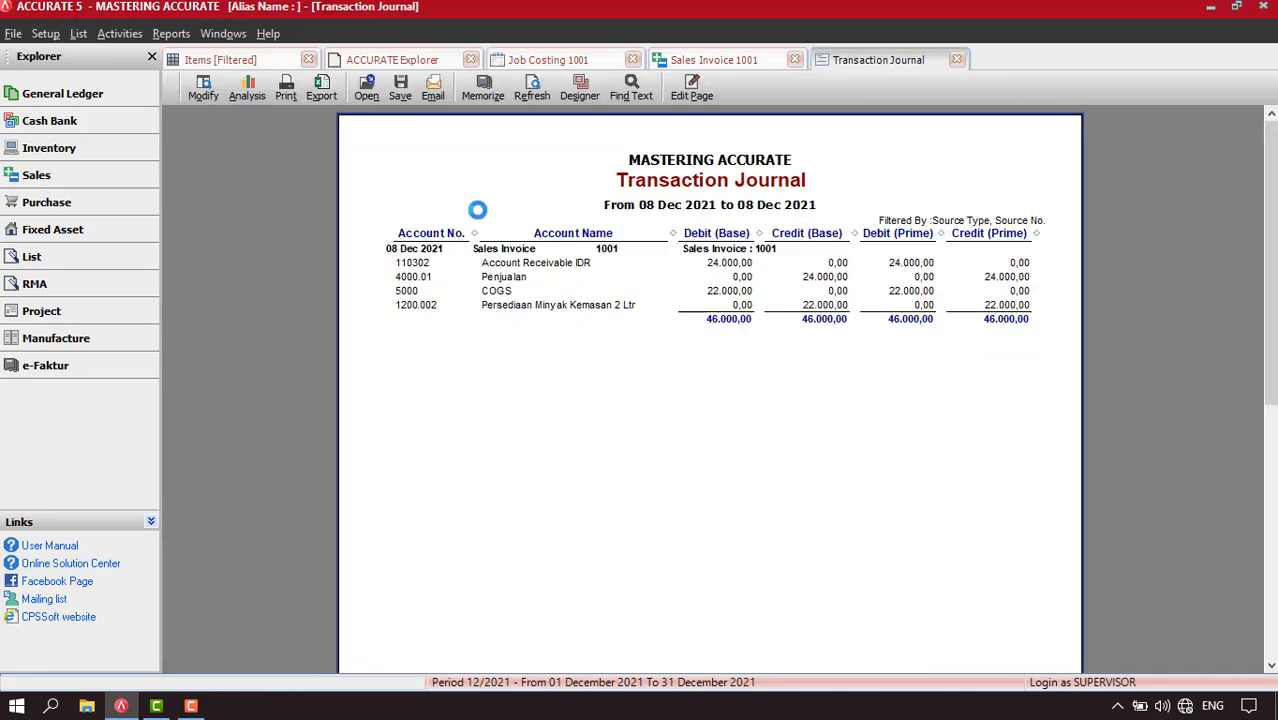
right_click(469, 375)
click(485, 402)
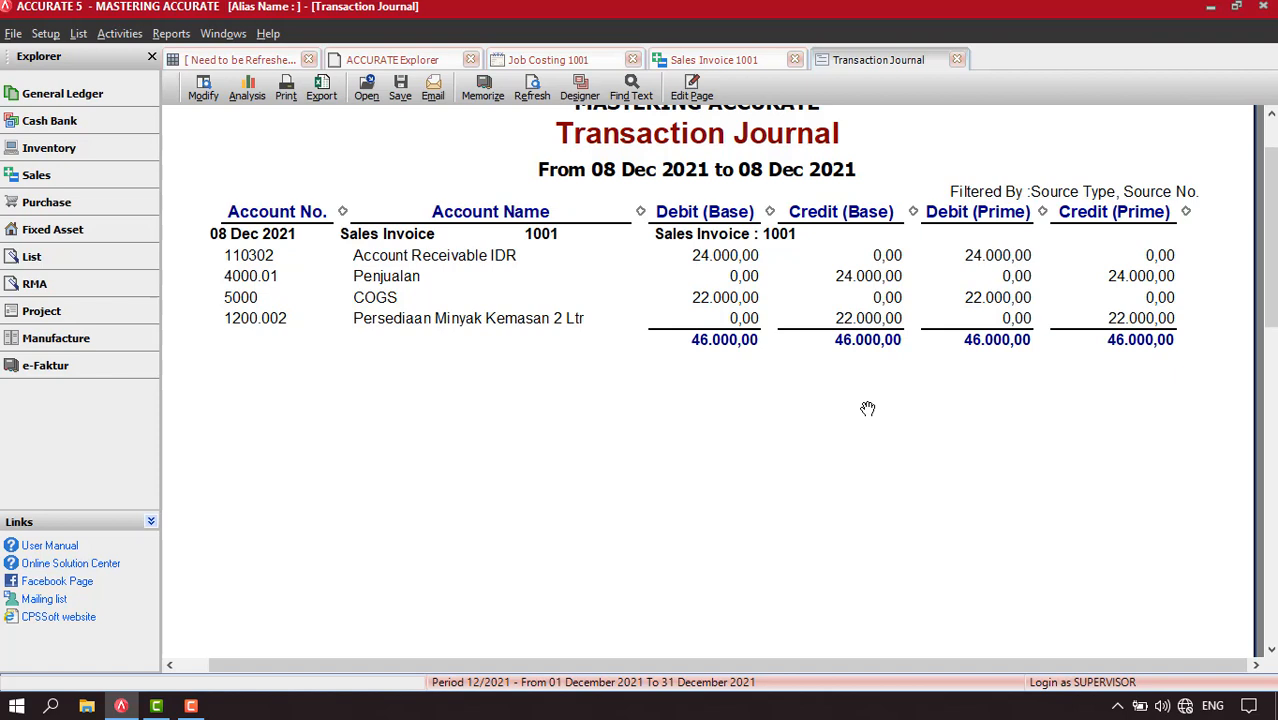
scroll(867, 408, up, 2)
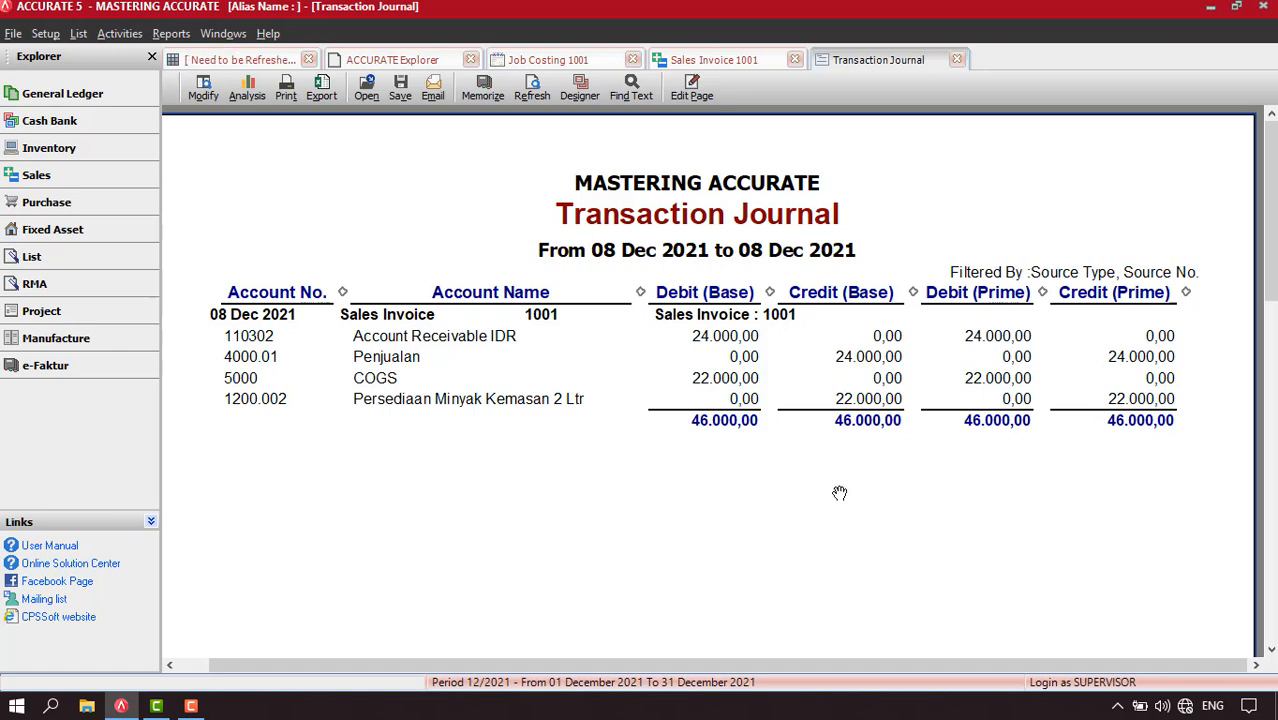
Start an Other Payment from Kas Besar with a line for account 6201.01 Biaya Gaji Perakitan
click(120, 34)
mouse_move(146, 75)
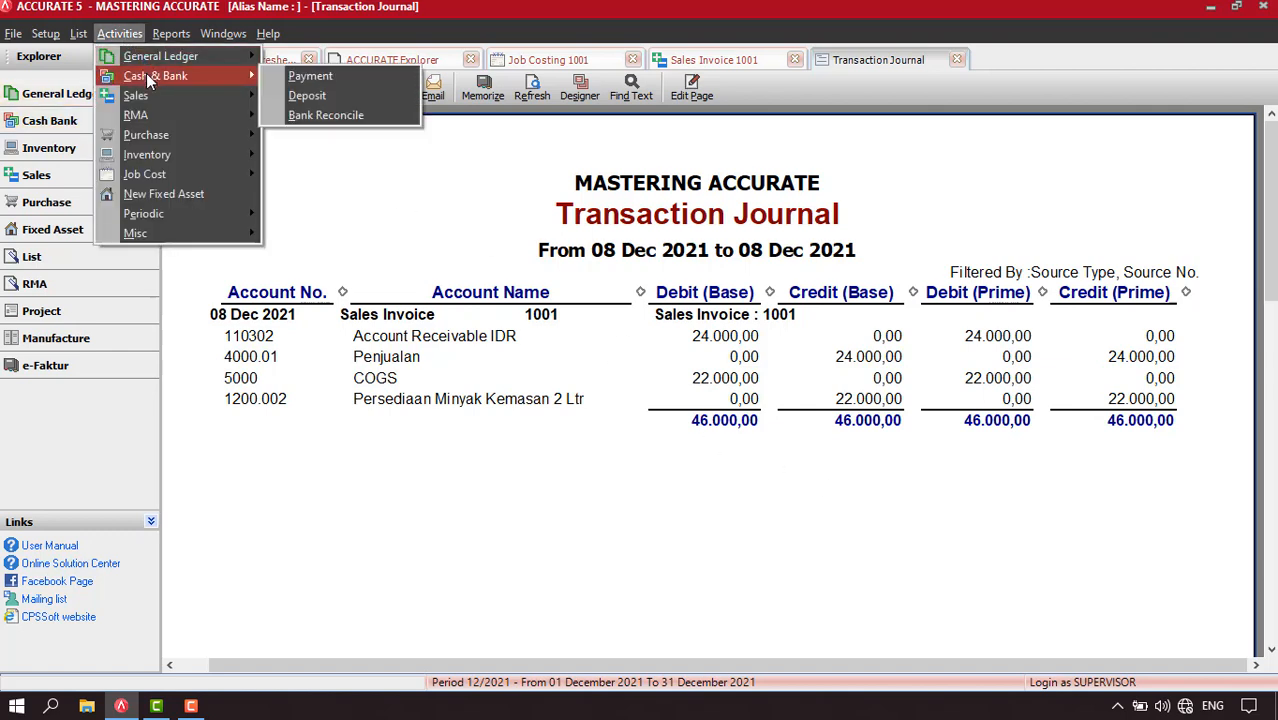
click(320, 76)
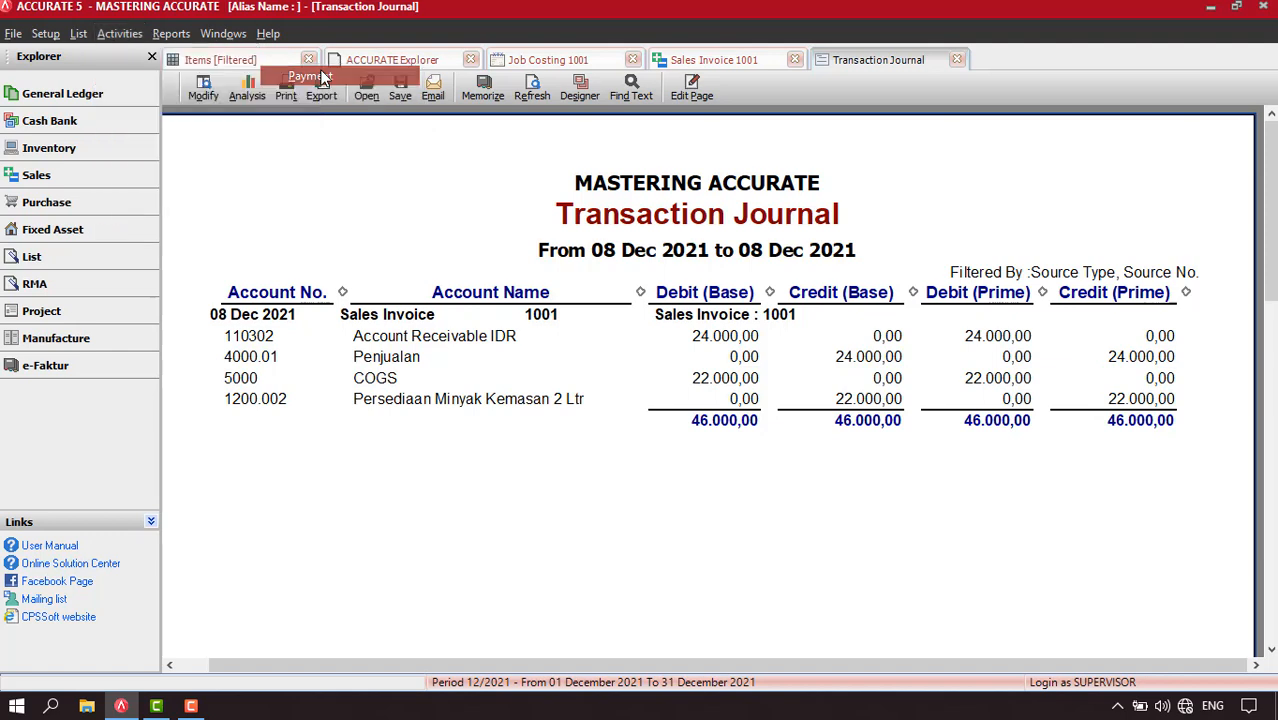
click(455, 131)
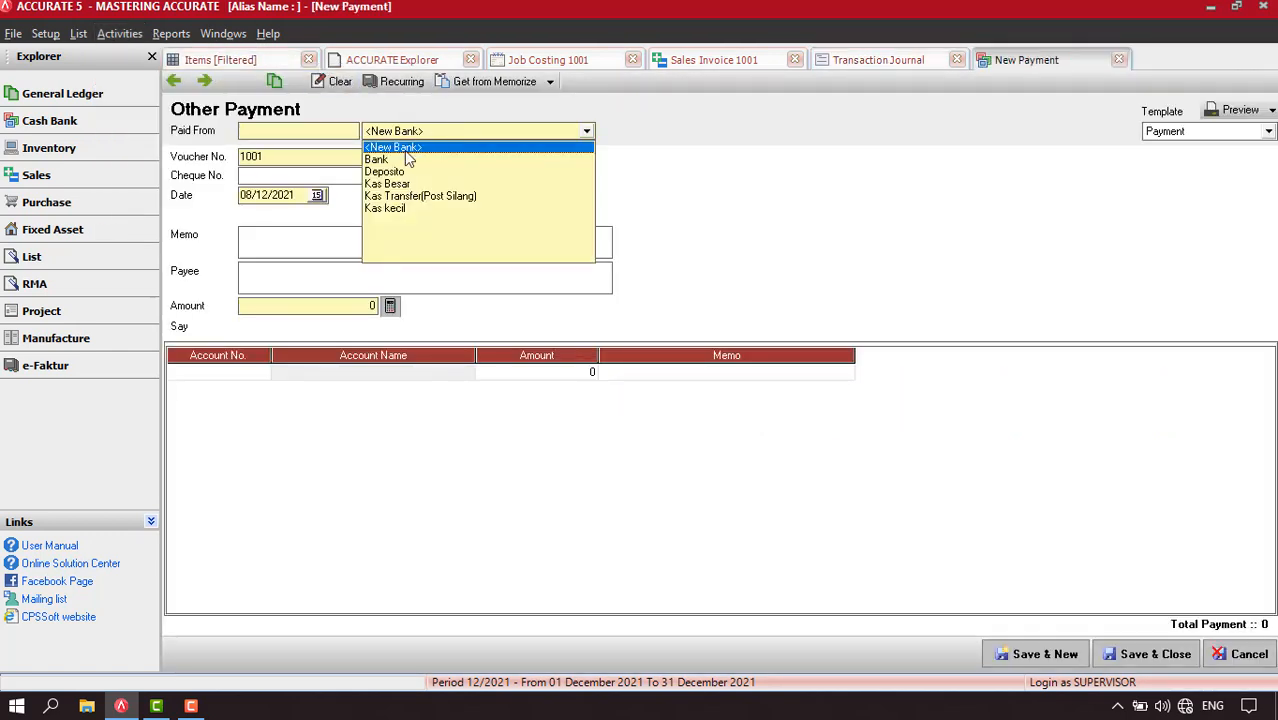
click(395, 184)
click(240, 373)
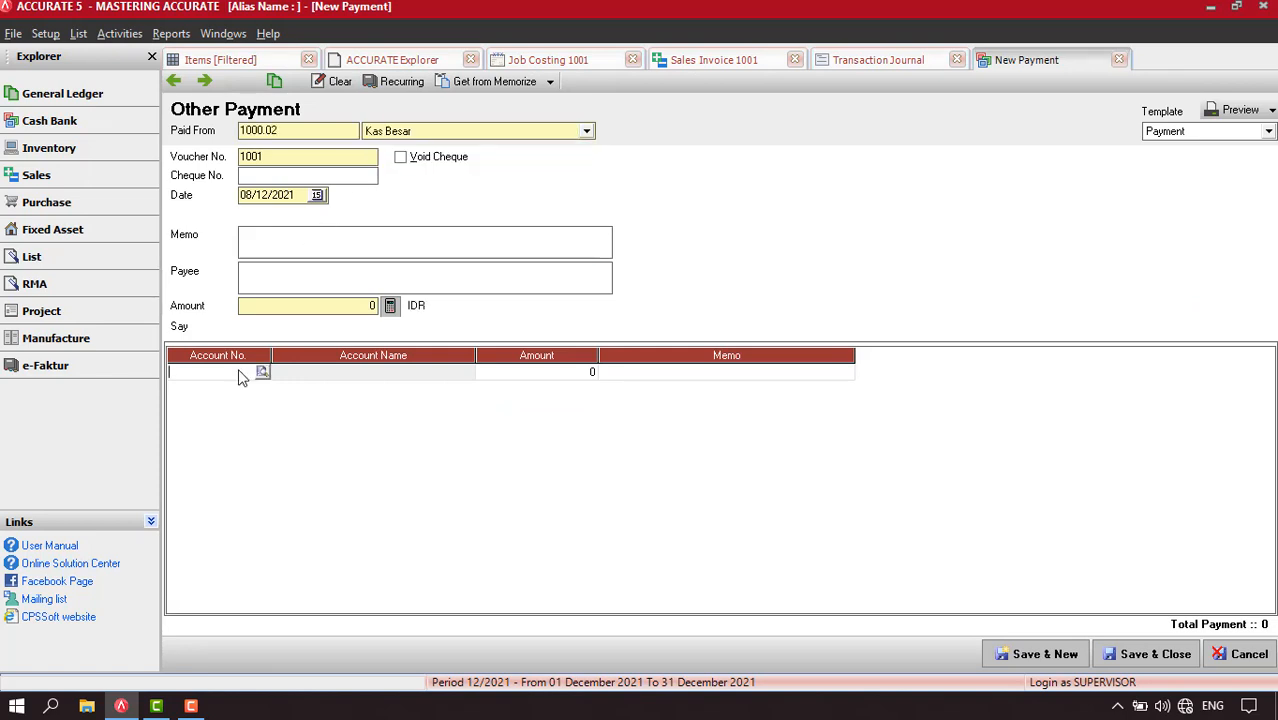
click(262, 373)
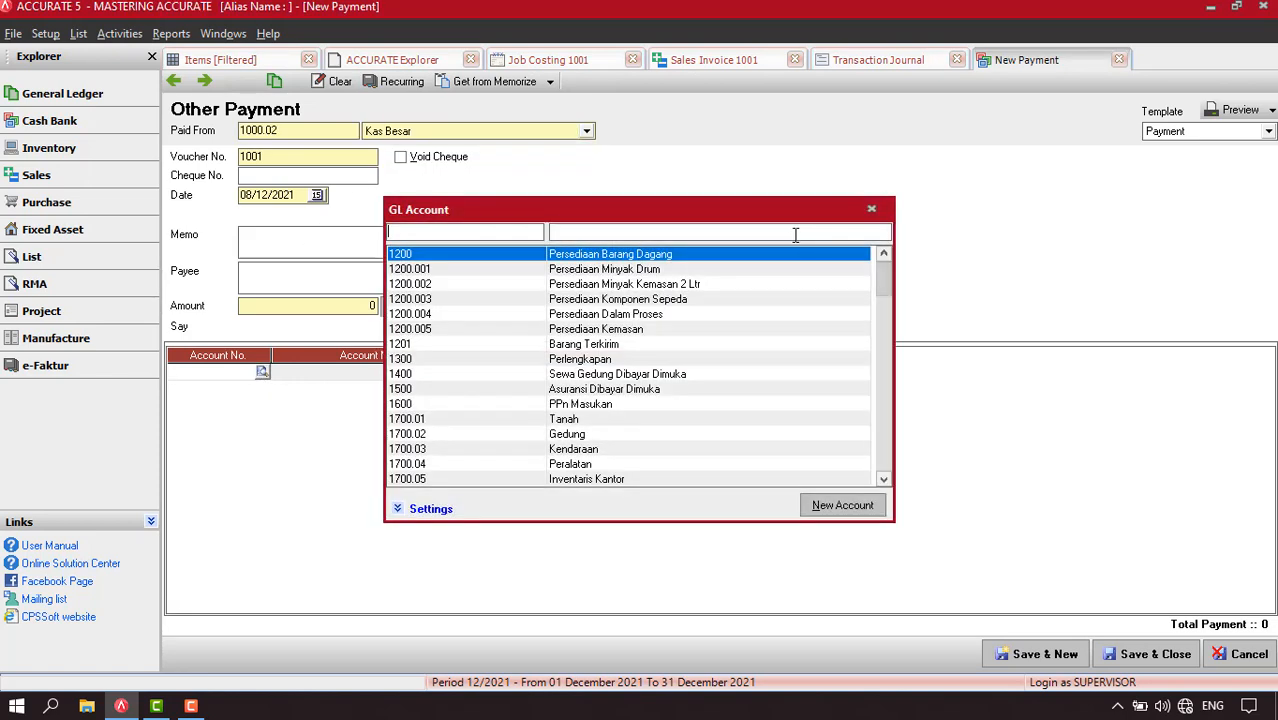
click(665, 232)
text(perak)
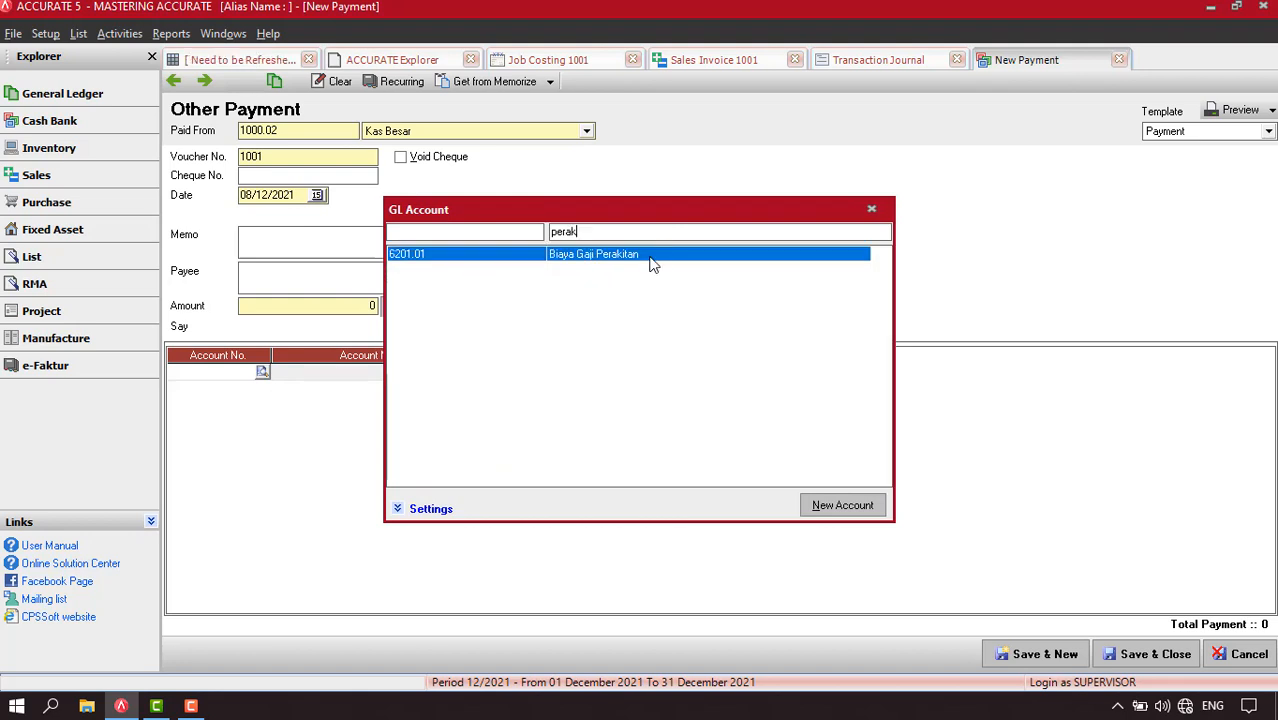
double_click(652, 256)
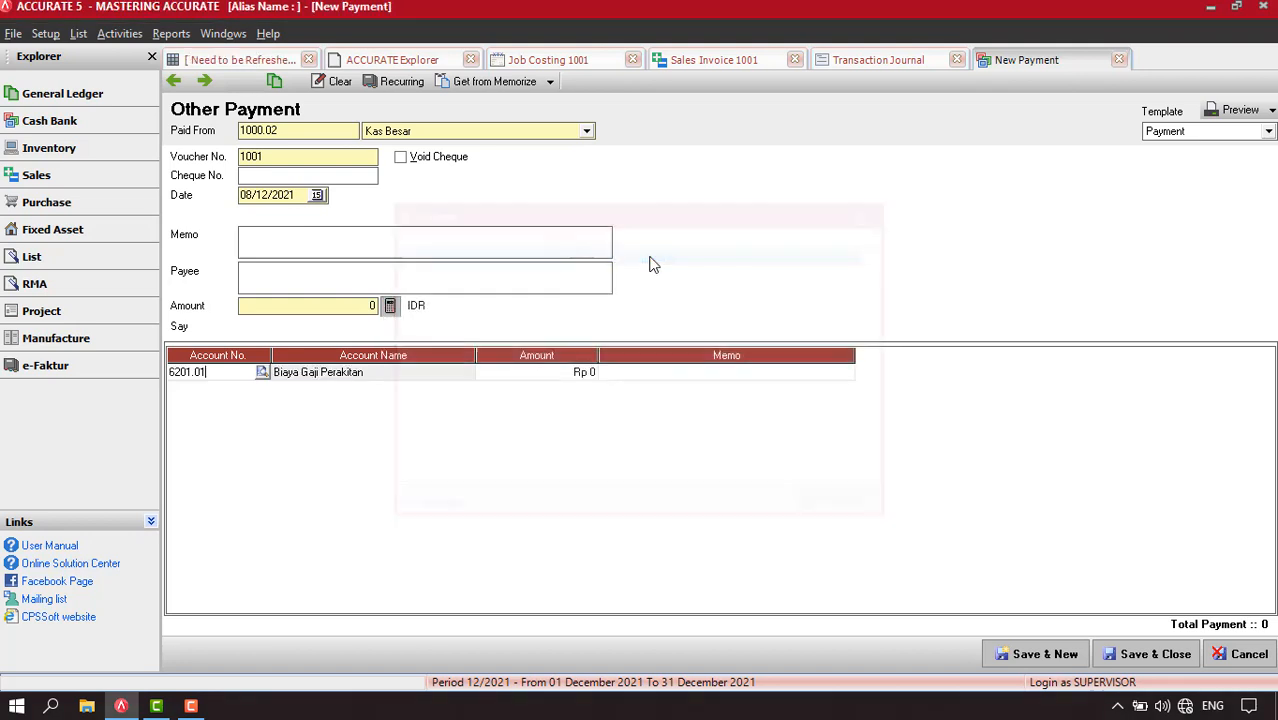
Set the Biaya Gaji Perakitan line to 60,000, calculate the payment amount from it, and save the payment
click(553, 378)
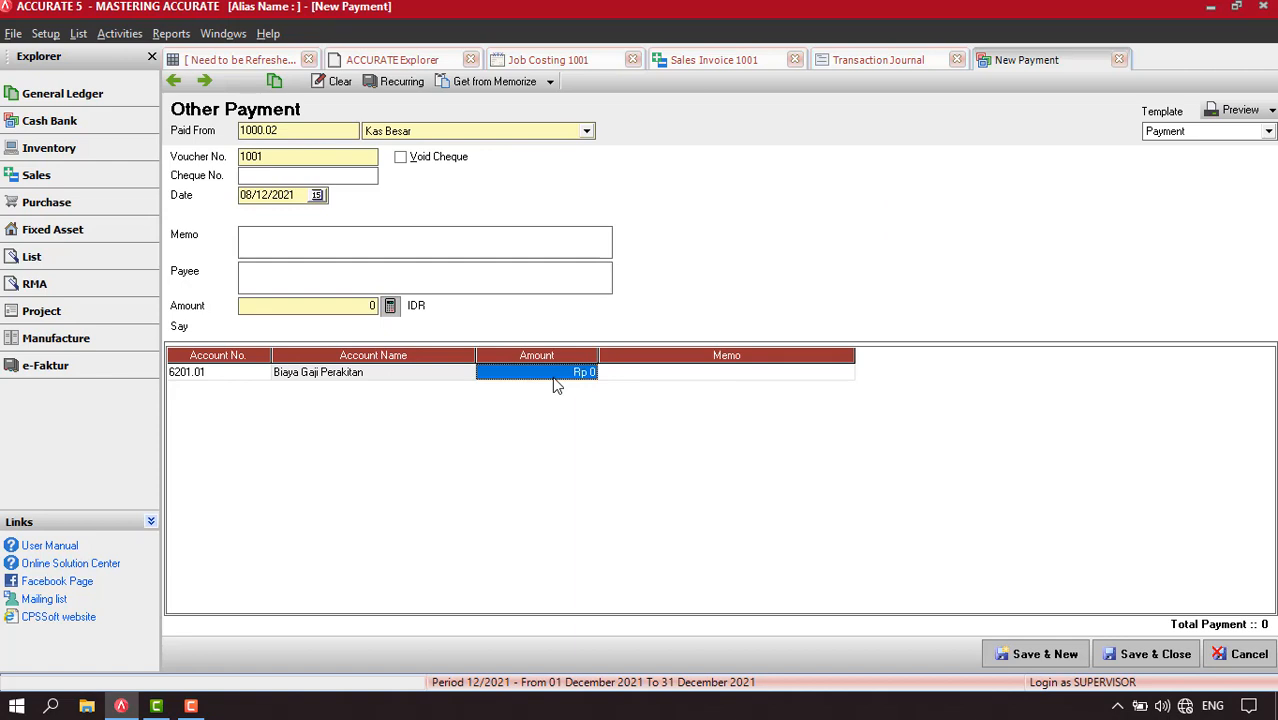
text(60000)
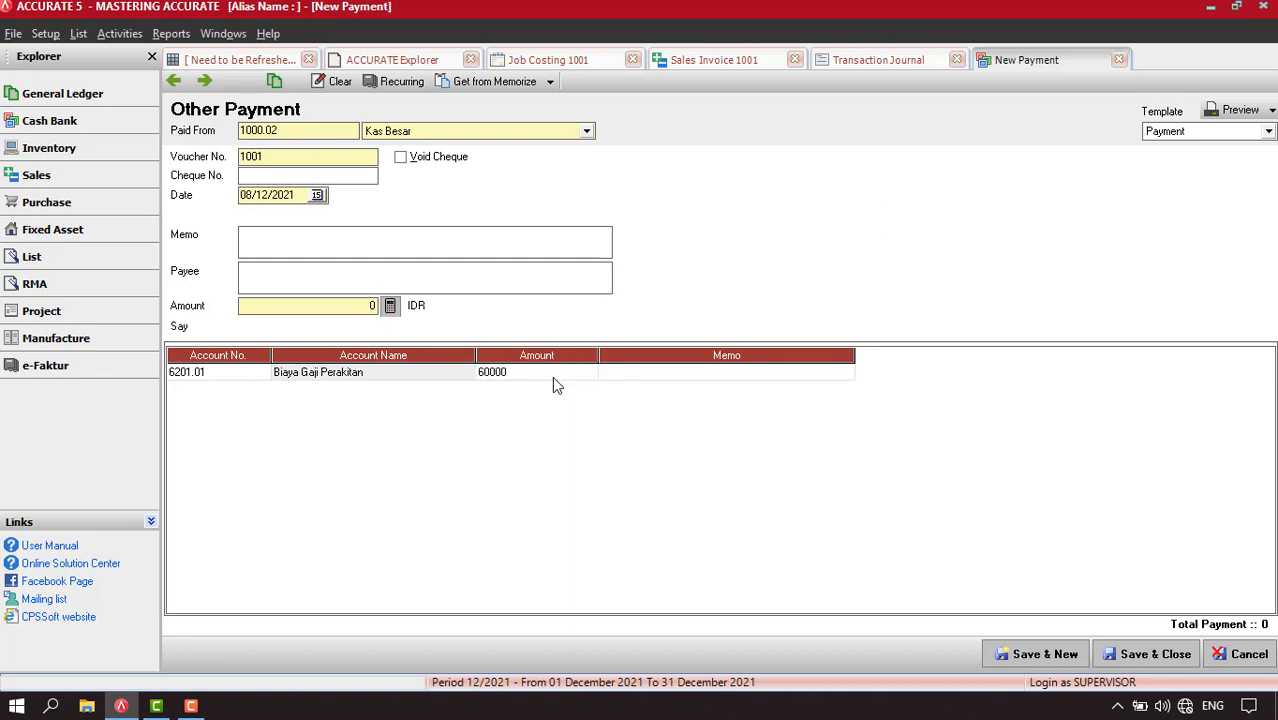
key(Tab)
click(389, 307)
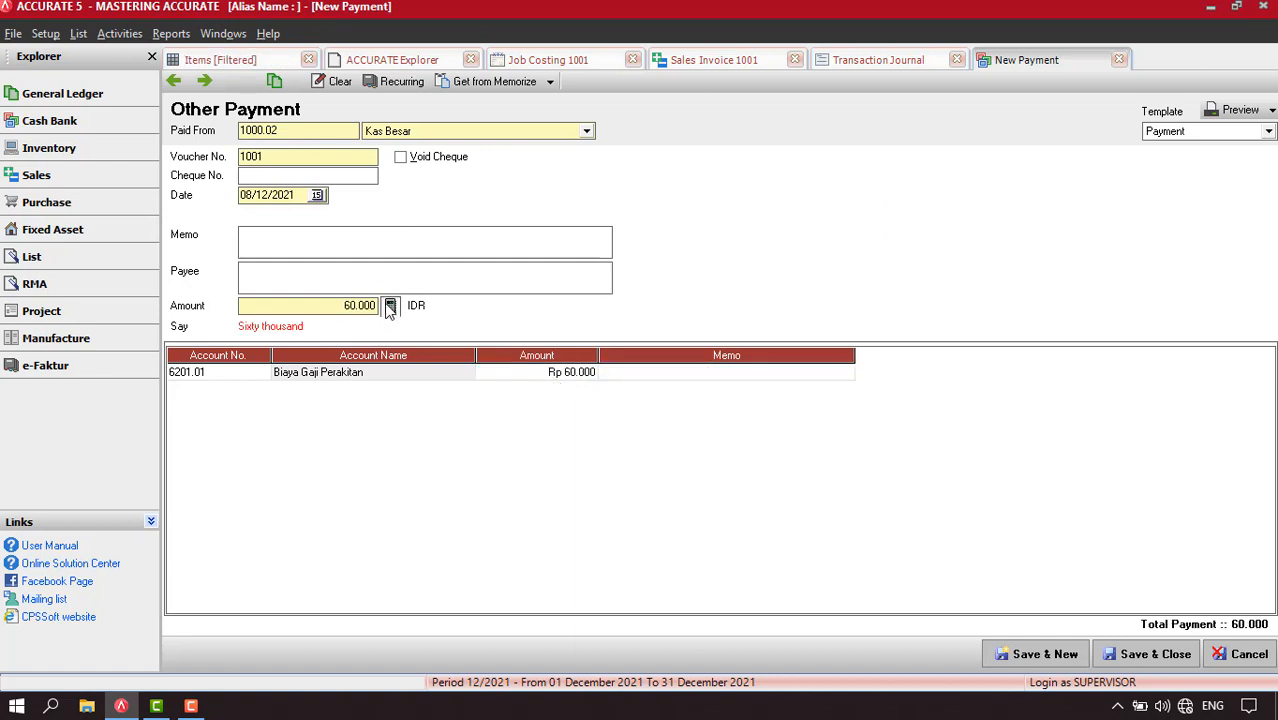
click(1137, 656)
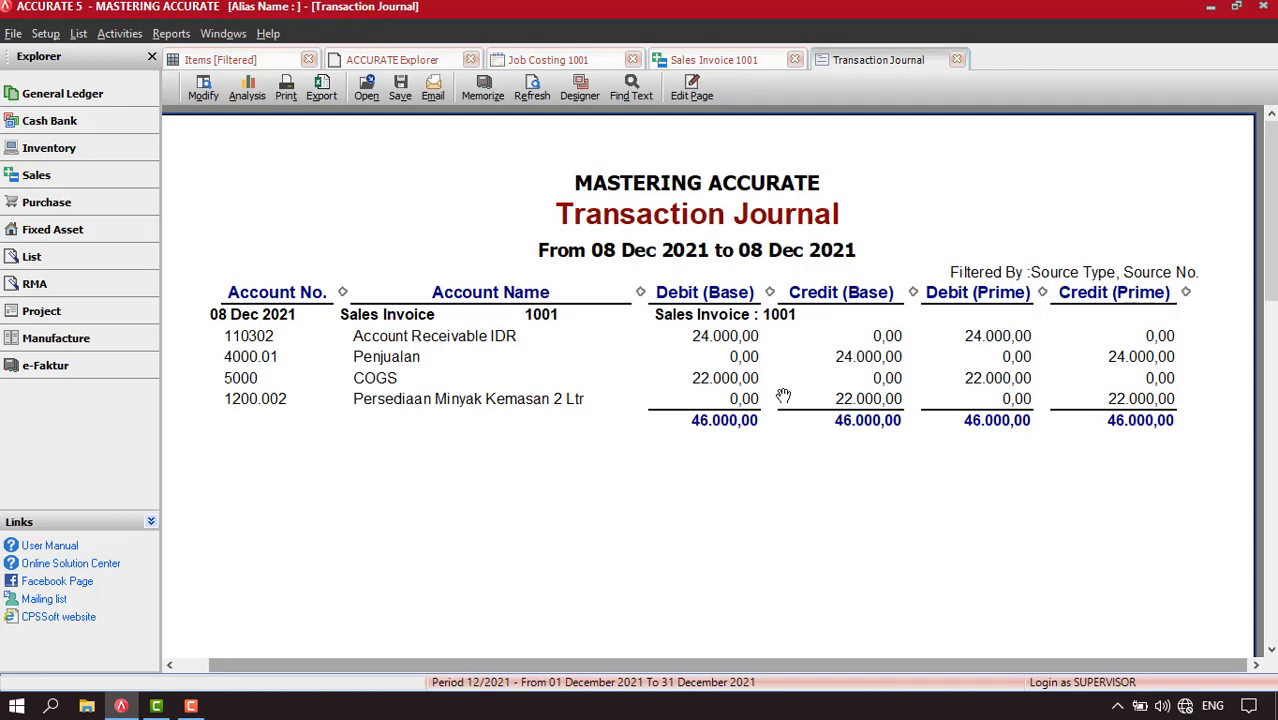
Generate the Profit & Loss (Standard) report for 01/12/2021 to 31/12/2021
click(171, 33)
click(205, 56)
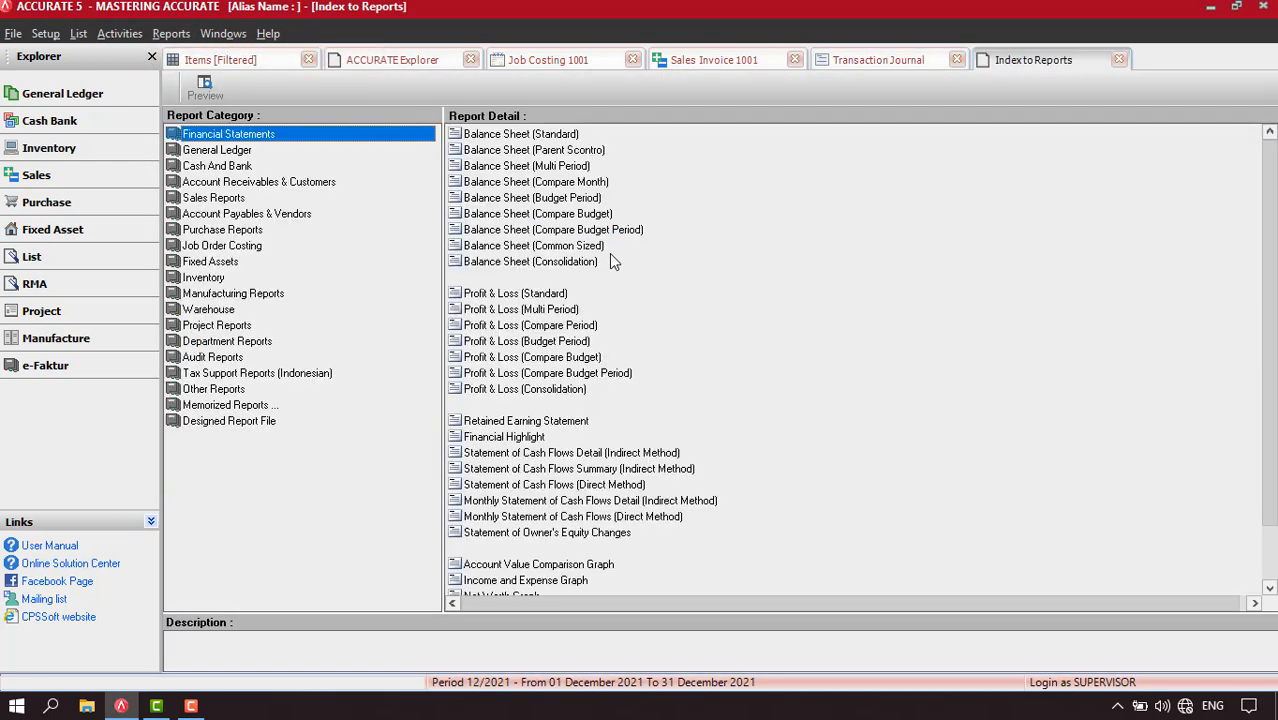
click(505, 297)
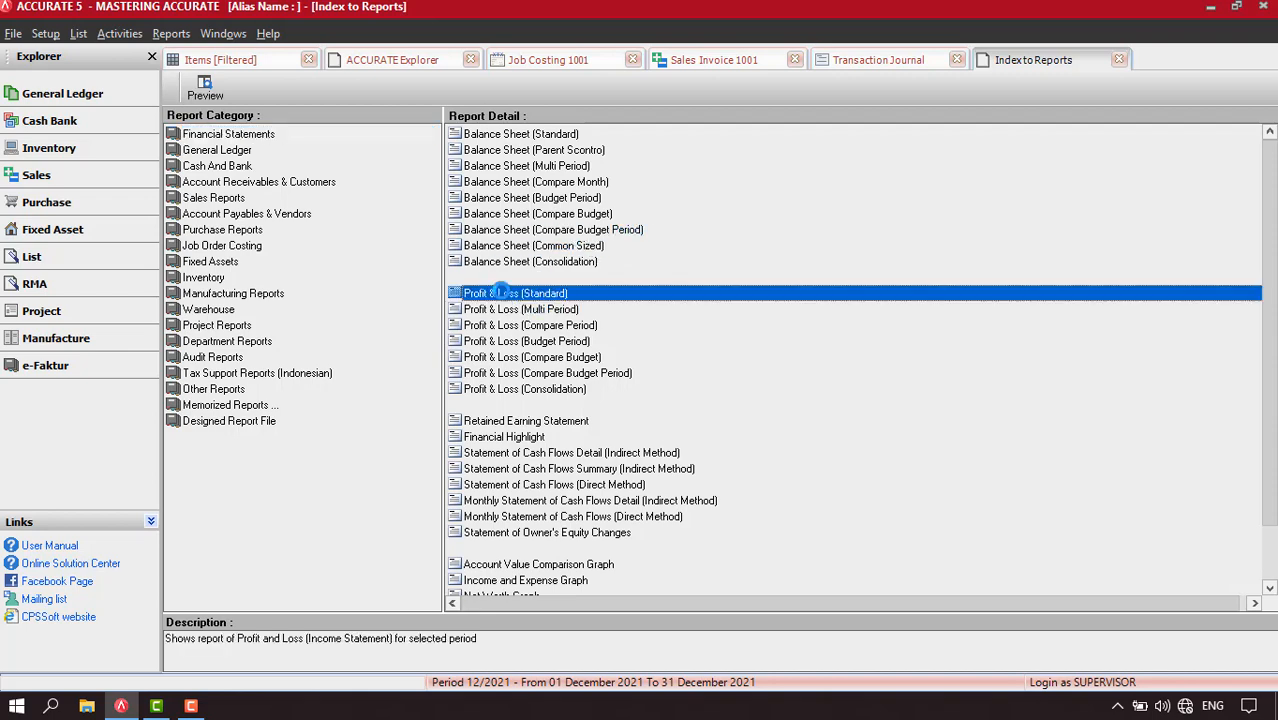
double_click(505, 293)
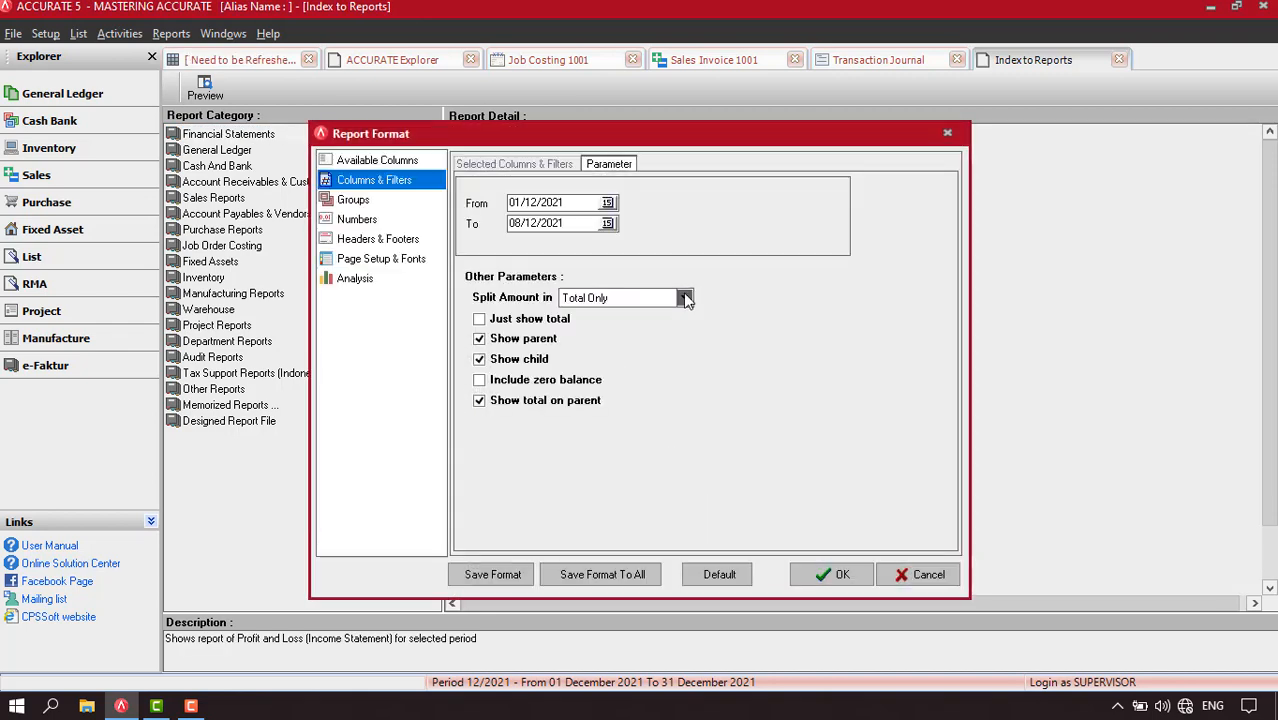
click(607, 223)
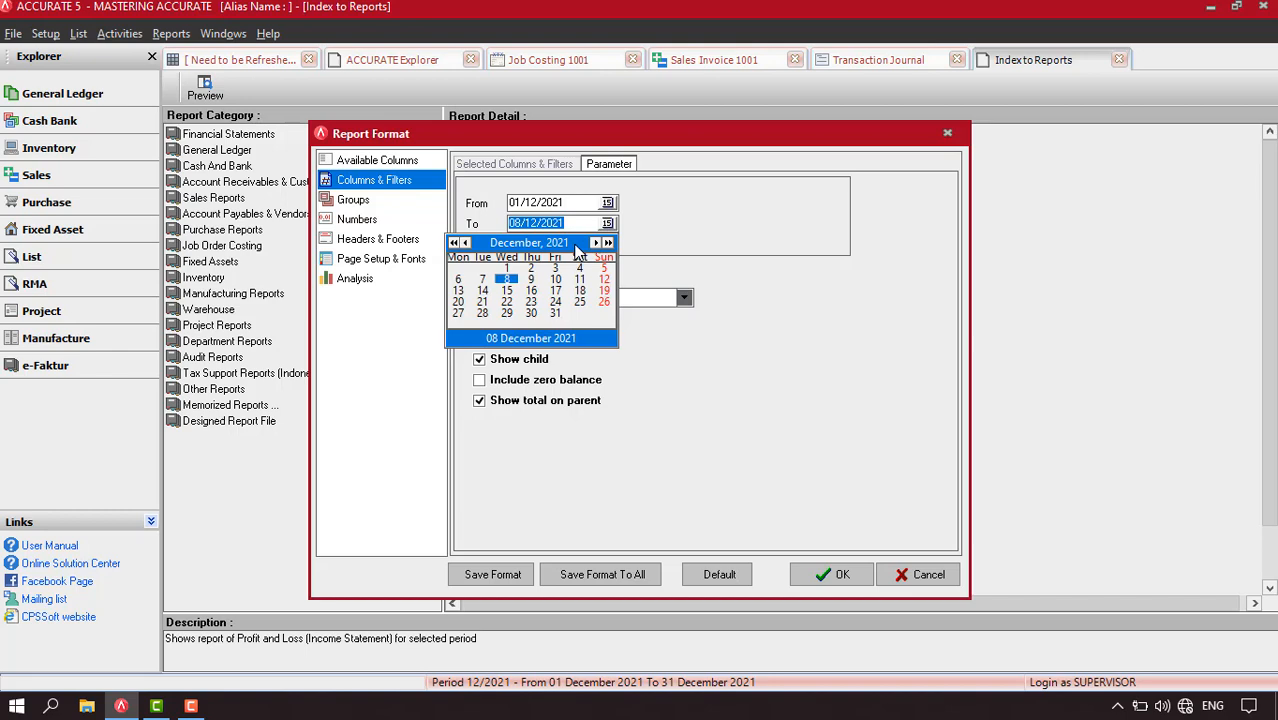
click(555, 313)
click(828, 574)
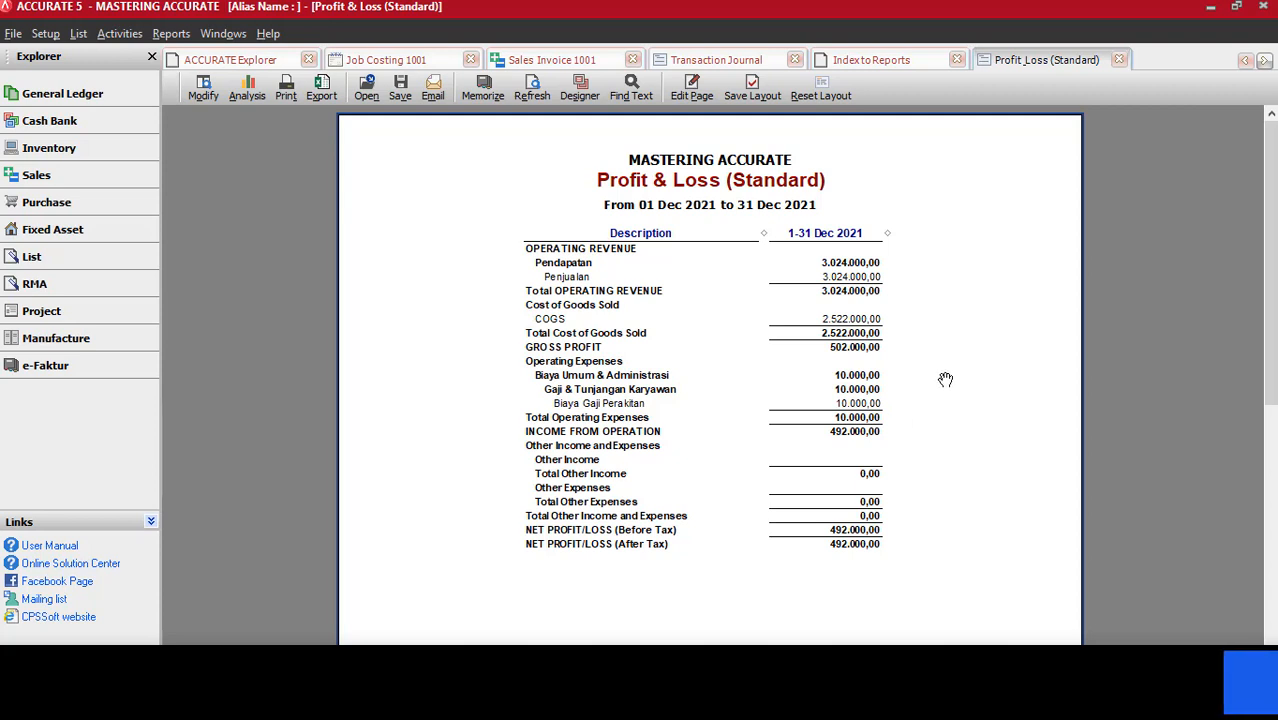
Enlarge the profit and loss report and examine the figures from operating revenue to net profit
right_click(941, 380)
click(970, 406)
drag(1070, 529, 1033, 414)
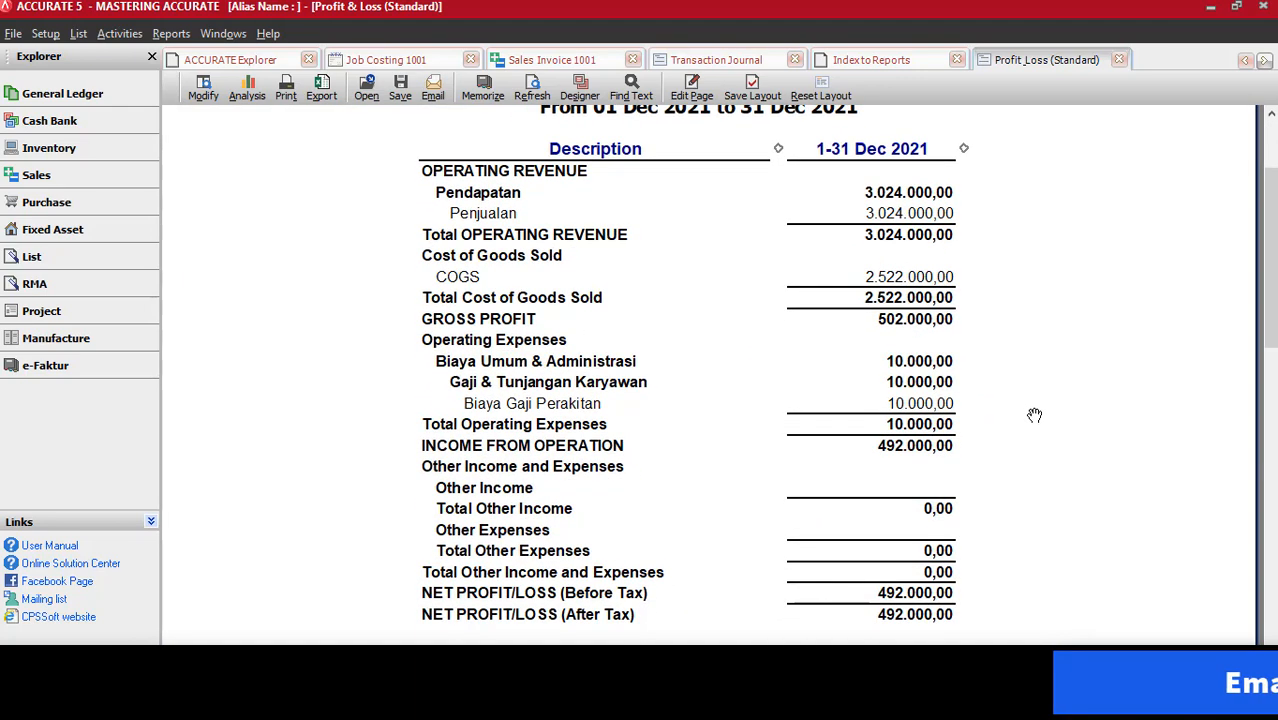